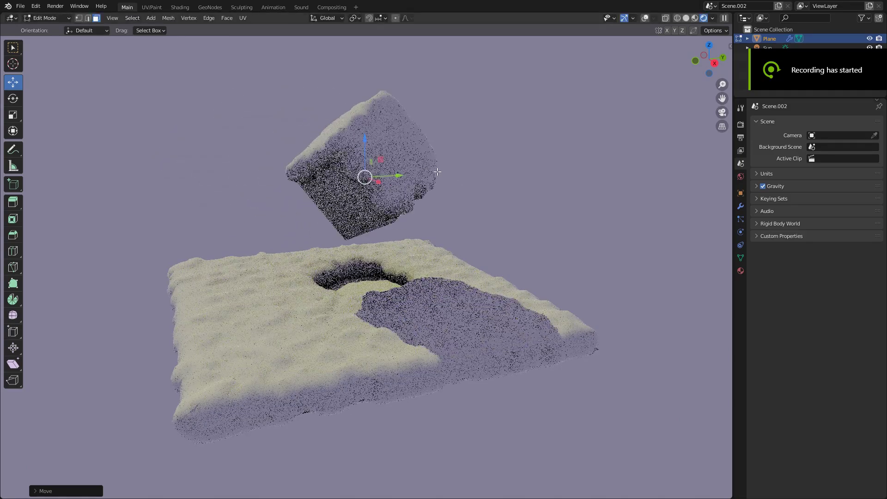
Step: Move the floating cube part of the mesh down to the snow-covered ground plane
key("g")
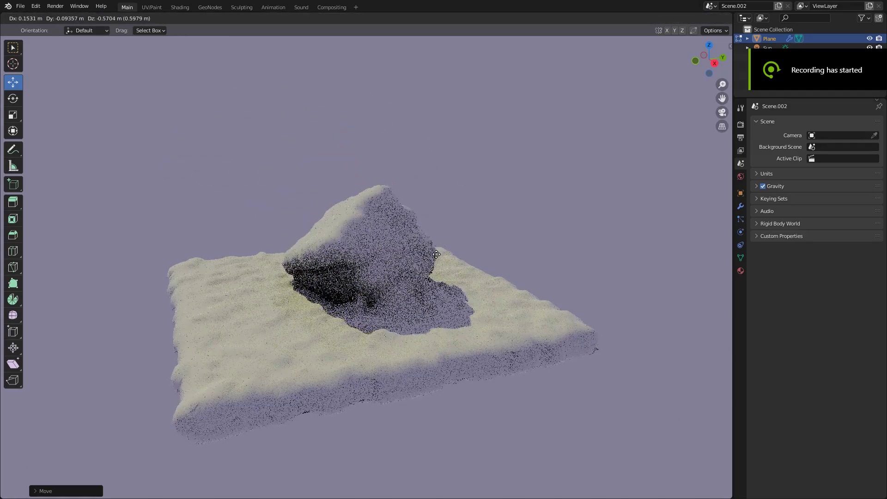
left_click(342, 283)
Step: Add snow with 100% coverage and 0.30 height to the two-level plane mesh, and raise its upper face in Edit Mode
key("s")
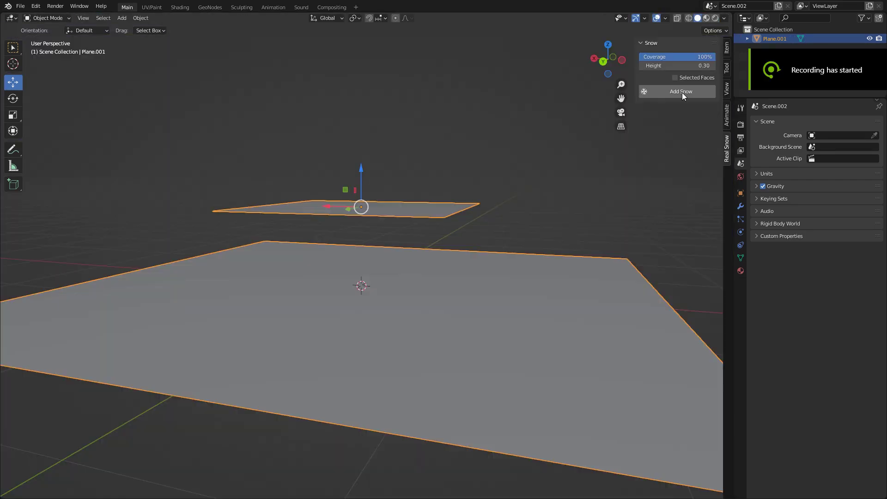
left_click(682, 93)
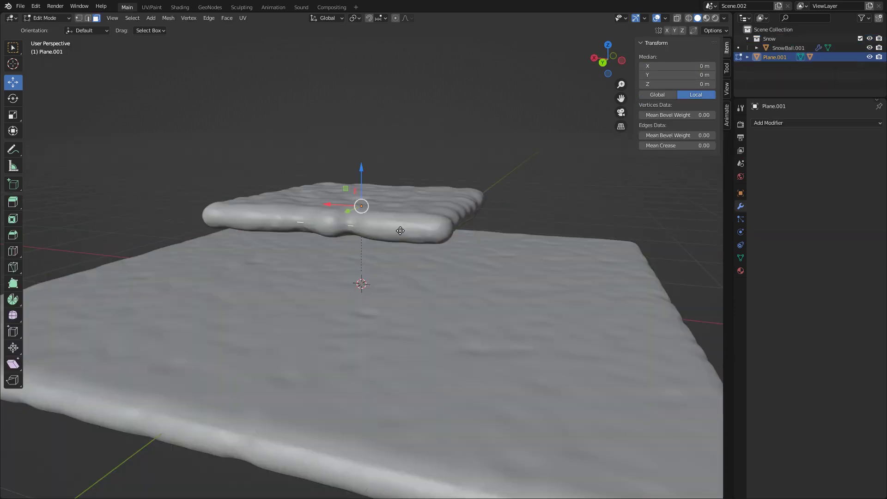
mouse_move(362, 185)
left_mouse_down()
mouse_move(362, 139)
mouse_move(368, 172)
left_mouse_up()
left_click(13, 98)
key("Tab")
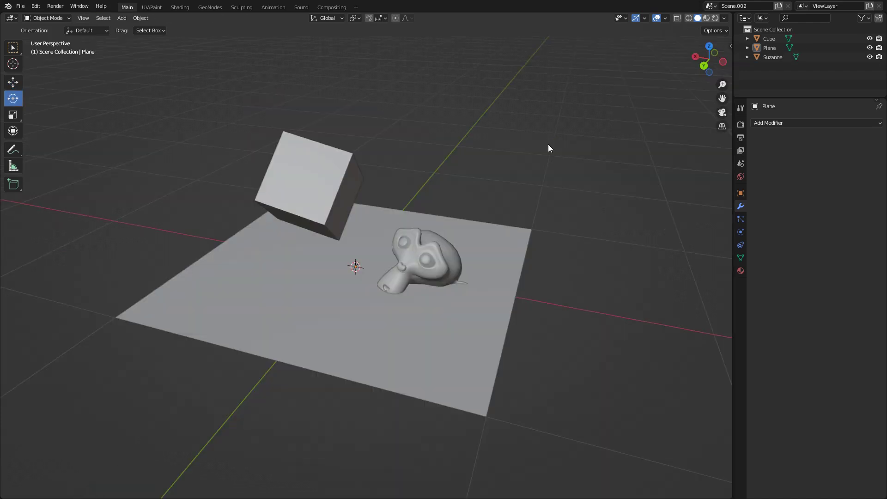
Step: Create a new collection in the scene and move the cube and the Suzanne monkey head into it
mouse_move(414, 144)
middle_mouse_down()
mouse_move(410, 152)
mouse_move(415, 145)
middle_mouse_up()
left_click(388, 211)
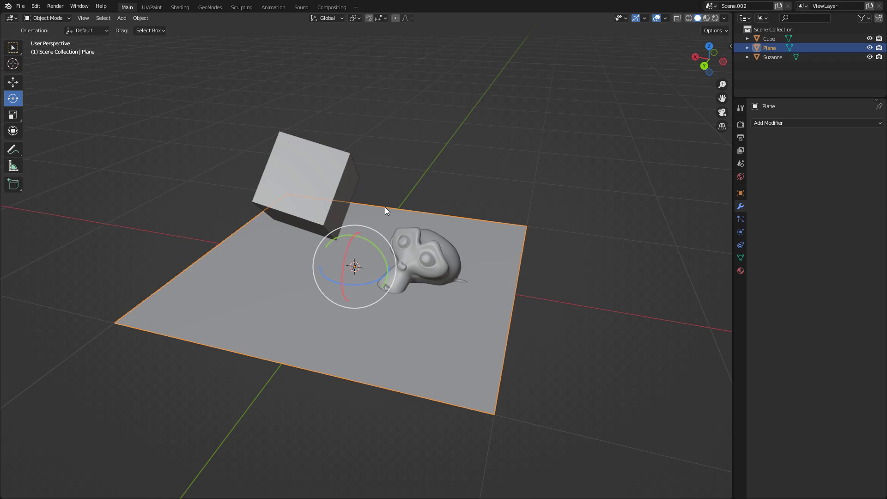
left_click(349, 177)
left_click(432, 236)
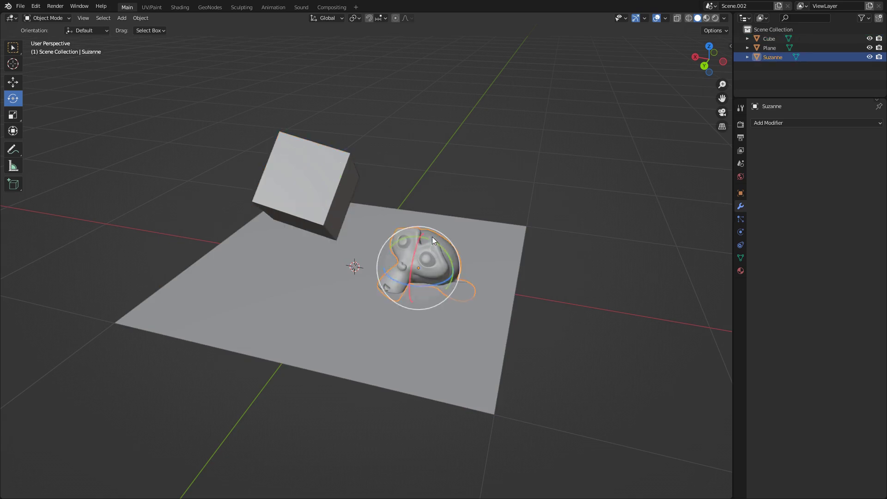
left_click(879, 19)
left_click(778, 38)
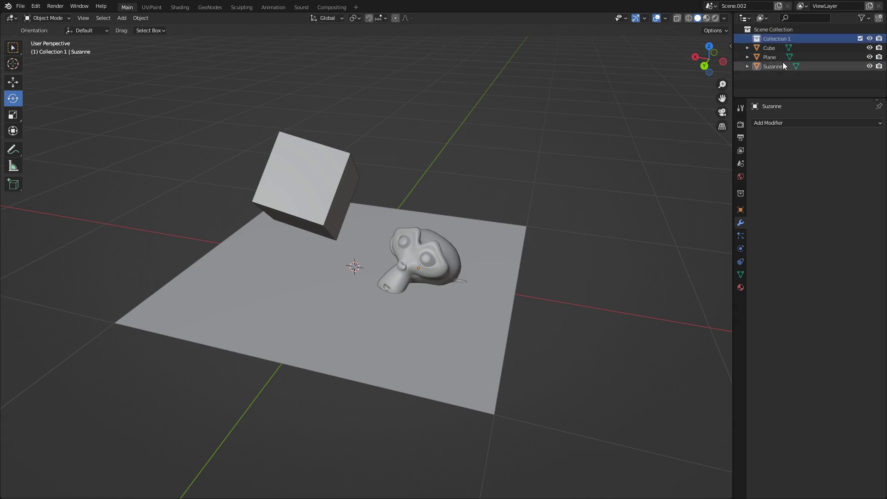
left_click_drag(771, 49, 779, 39)
left_click_drag(773, 66, 779, 39)
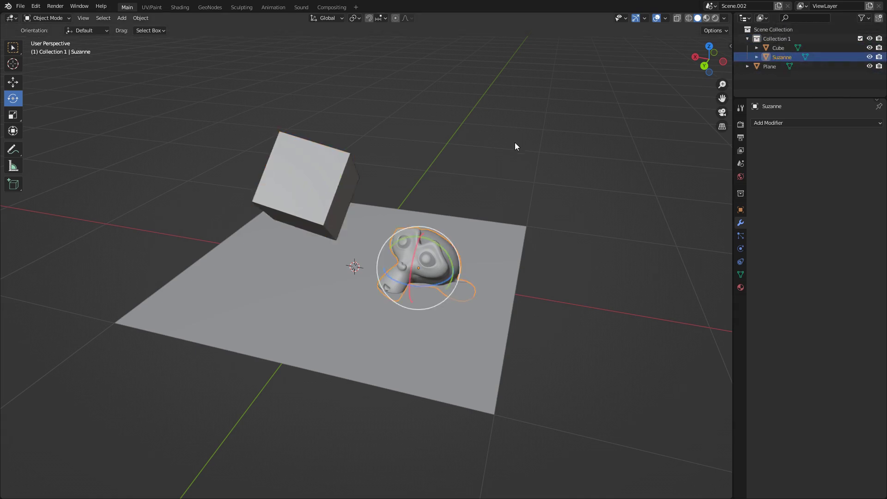
Step: Select the plane and create a new Geometry Nodes tree for it in the GeoNodes workspace
left_click(448, 221)
scroll(428, 194, "up", 3)
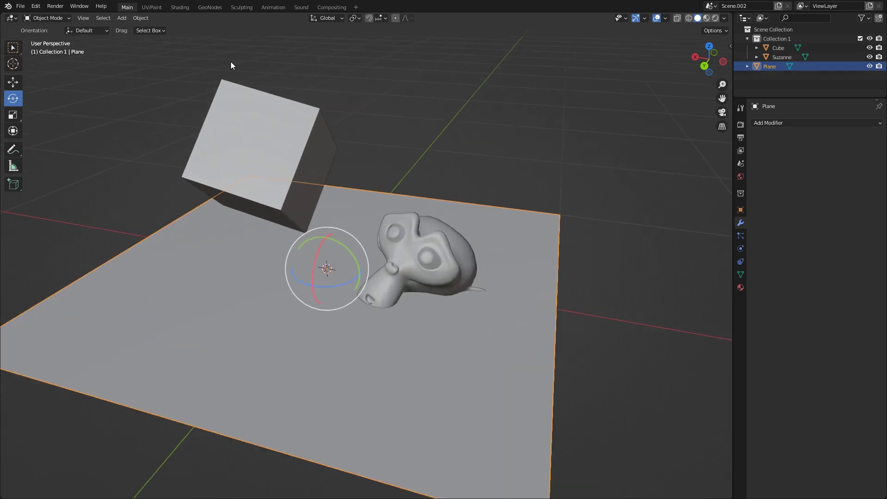
left_click(209, 7)
middle_click_drag(195, 97, 61, 134)
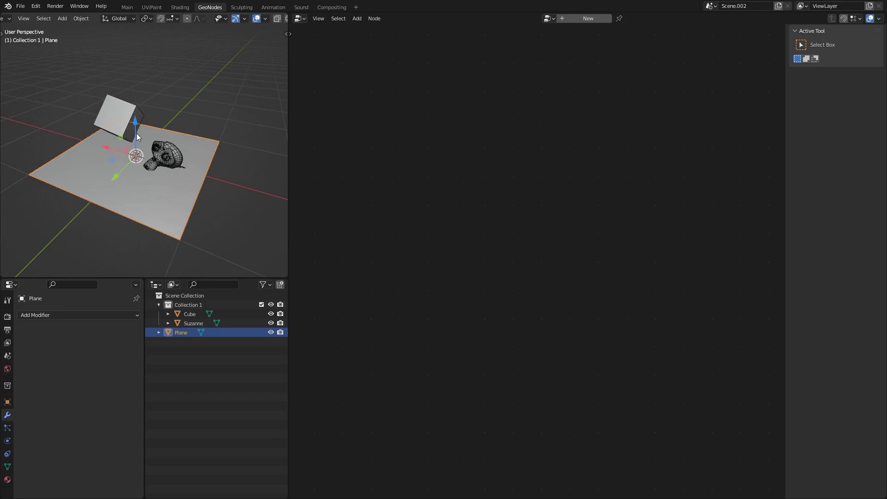
middle_click_drag(136, 134, 61, 173)
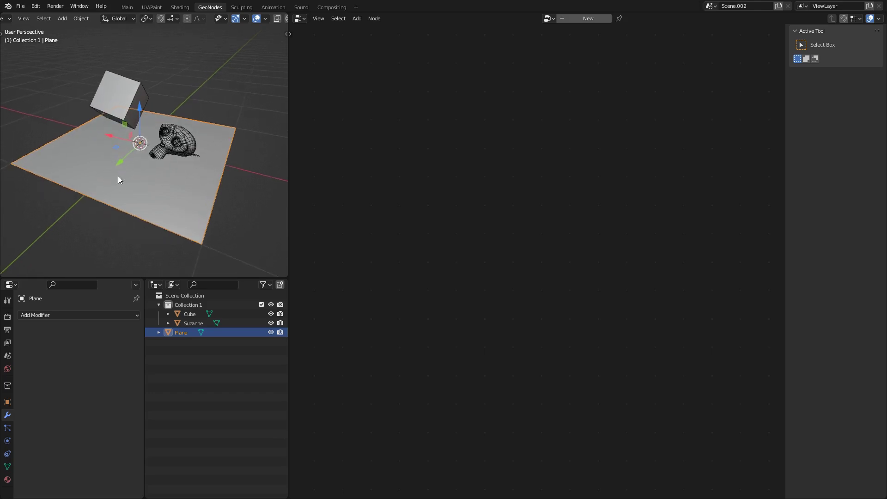
middle_click_drag(118, 176, 131, 170)
left_click(241, 182)
left_click(157, 161)
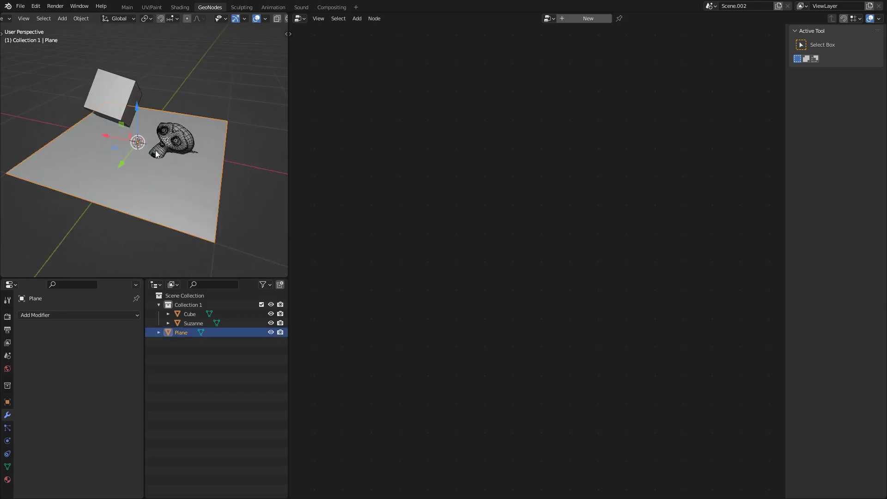
left_click(584, 20)
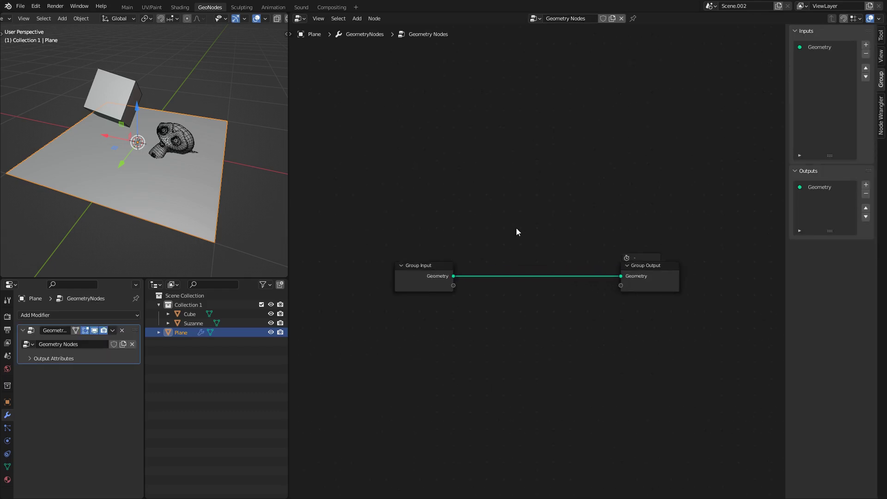
Step: Add a Collection-type input to the node group and assign Collection 1 to it in the plane's modifier
middle_click_drag(500, 219, 521, 216)
scroll(522, 212, "up", 1)
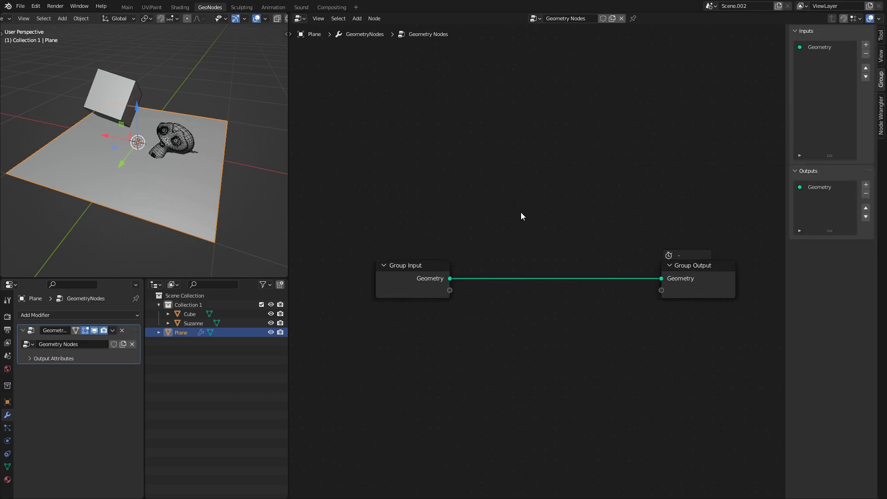
left_click(866, 44)
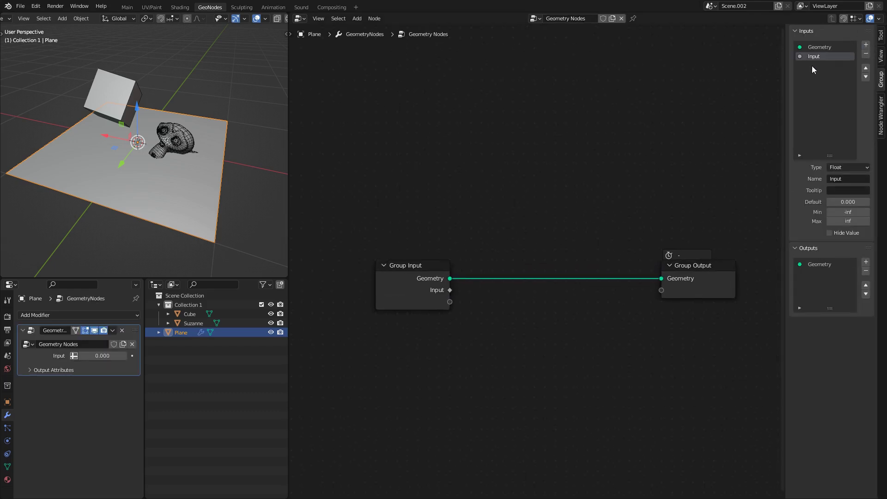
left_click(842, 167)
left_click(846, 239)
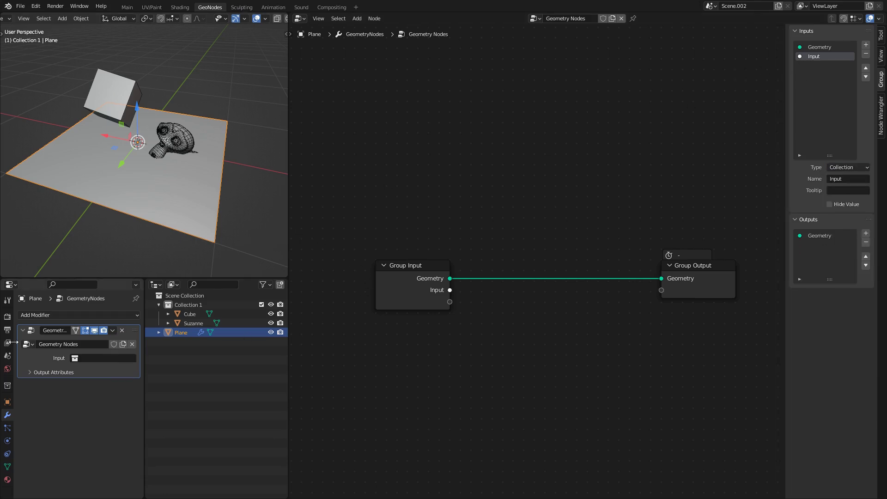
left_click(93, 361)
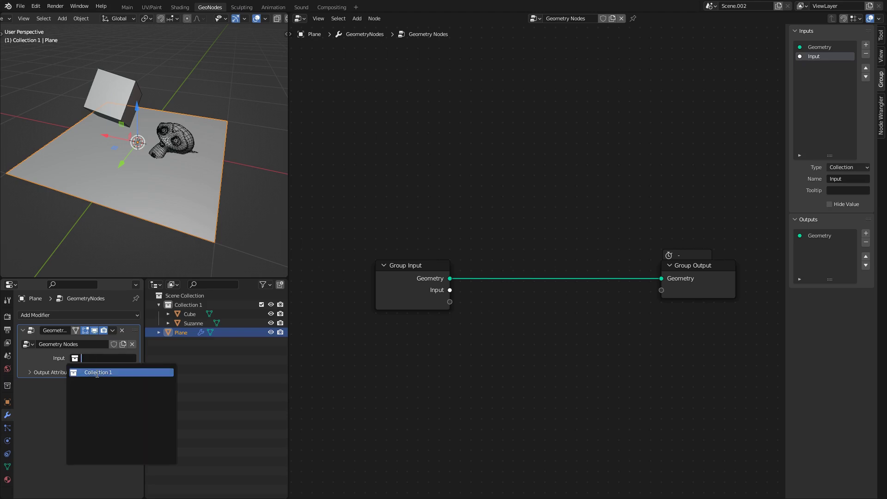
left_click(97, 374)
Step: Move the Group Input node farther from the Group Output node to make room between them
scroll(390, 276, "down", 4)
left_click_drag(428, 269, 375, 271)
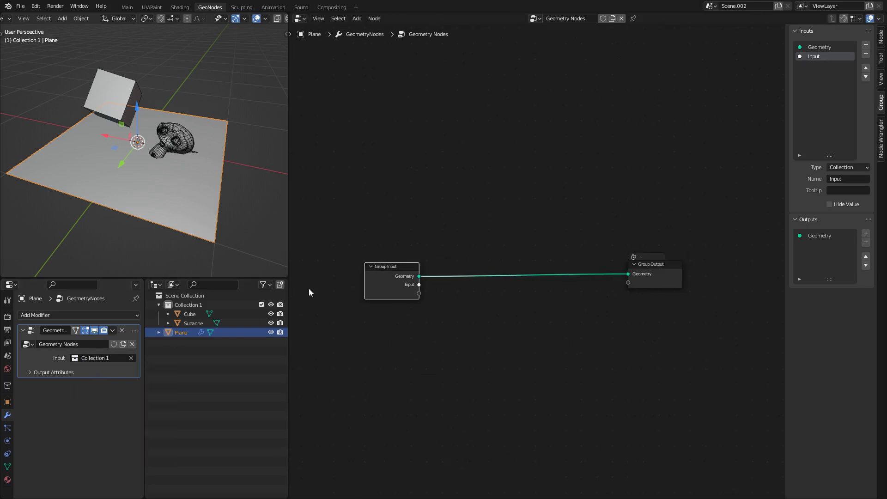
middle_click_drag(423, 276, 469, 268)
key("g")
left_click(423, 277)
left_click(463, 315)
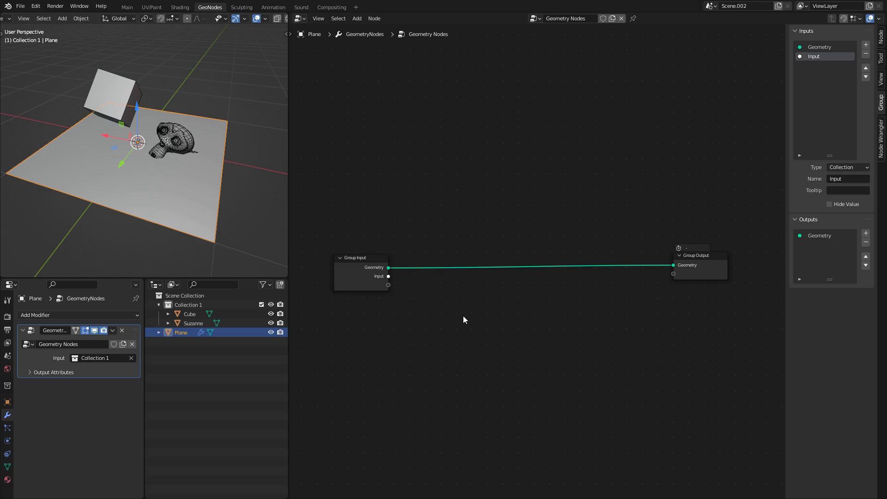
Step: Add a Collection Info node, feed its Collection socket from the group's collection input, and set it to Relative
key("shift+a")
type("scolle")
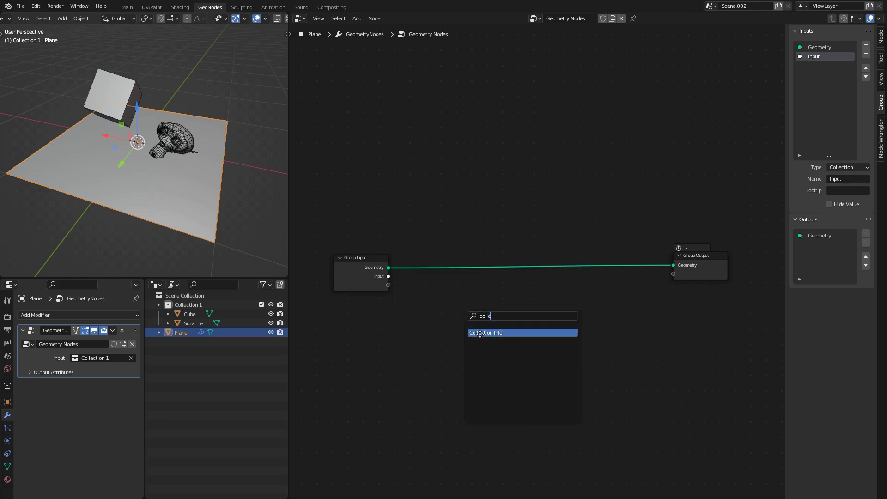
left_click(480, 333)
left_click(415, 295)
left_click_drag(388, 276, 437, 300)
left_click_drag(517, 300, 517, 300)
scroll(481, 321, "up", 2)
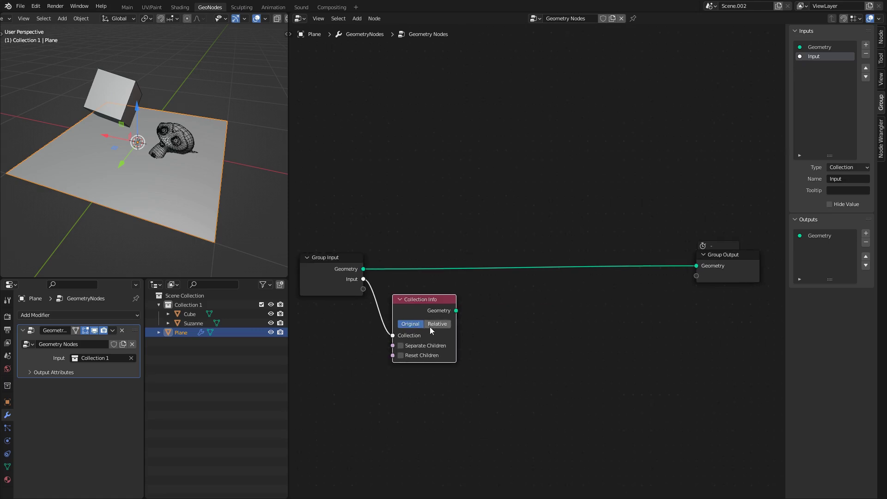
left_click(436, 325)
Step: Shift the Group Input and Collection Info nodes together, farther away from the Group Output node
scroll(437, 325, "down", 2)
left_click_drag(414, 287, 441, 280)
key("g")
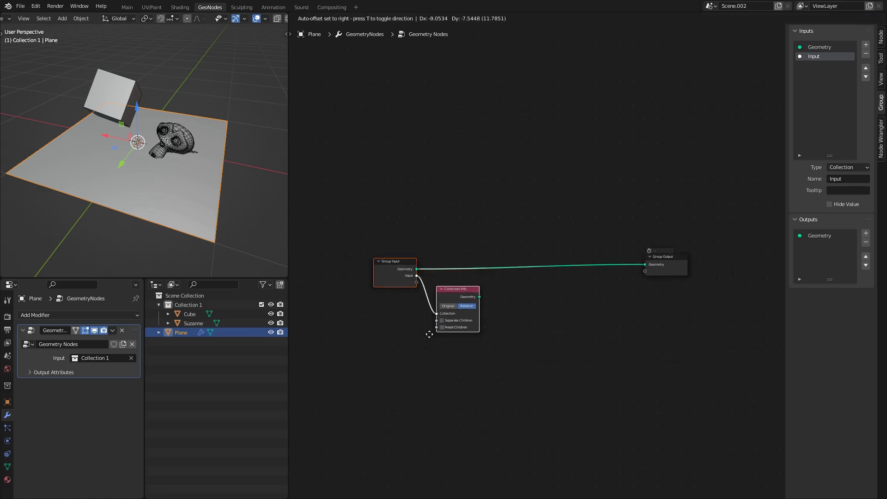
left_click(368, 353)
left_click(455, 350)
scroll(494, 350, "up", 1)
key("shift+a")
key("s")
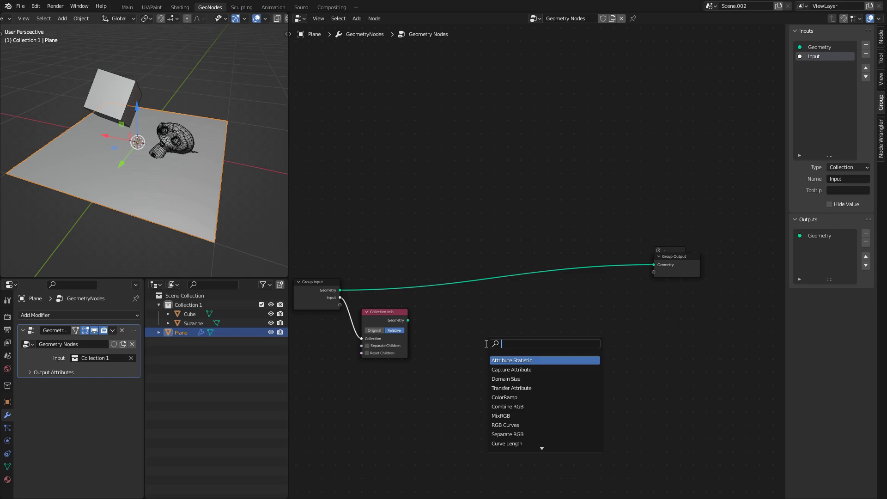
key("Escape")
Step: Annotate the node editor with a ground line, a tilted square above it and downward rays, and advance to frame 2
scroll(489, 341, "down", 1)
middle_click_drag(465, 390, 498, 235)
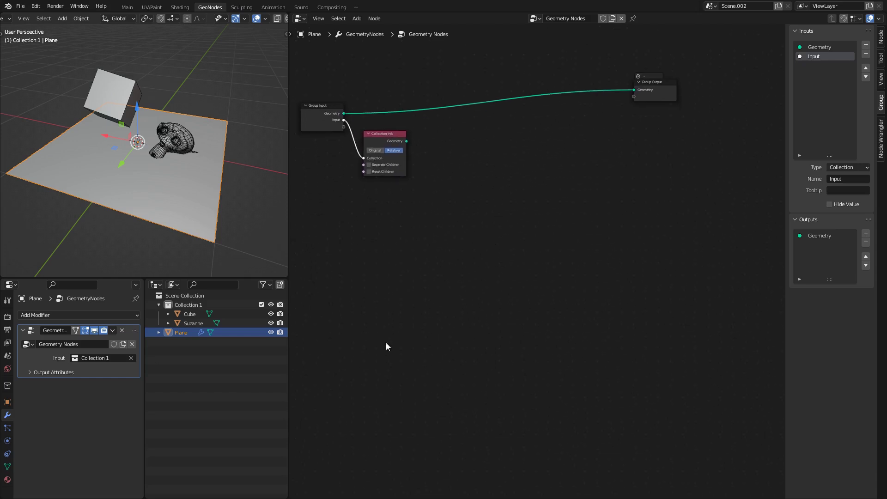
left_click_drag(422, 352, 628, 342)
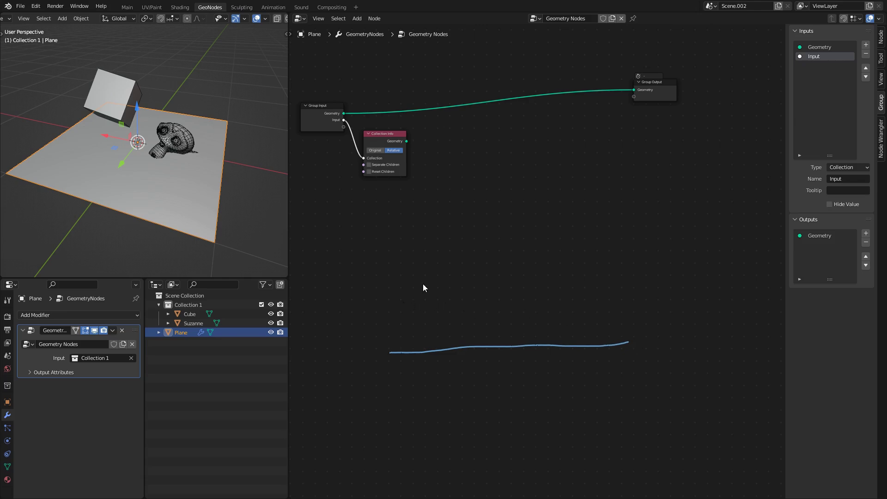
mouse_move(423, 288)
left_mouse_down()
mouse_move(485, 266)
mouse_move(483, 307)
mouse_move(428, 284)
left_mouse_up()
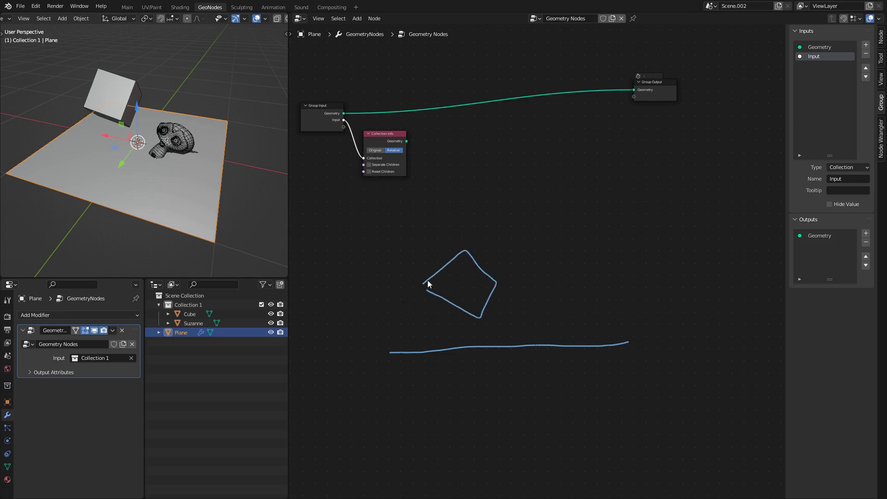
mouse_move(555, 189)
left_mouse_down()
mouse_move(568, 337)
mouse_move(580, 311)
left_mouse_up()
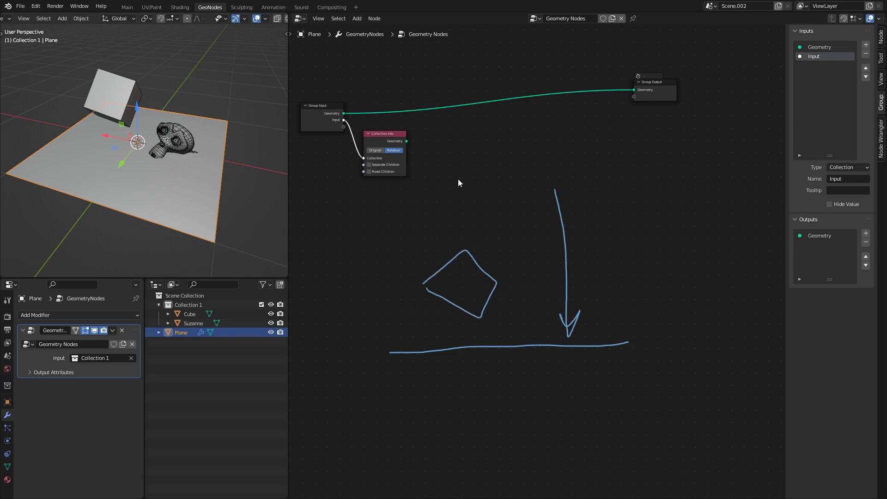
left_click_drag(459, 182, 462, 246)
key("Right")
left_click(506, 240)
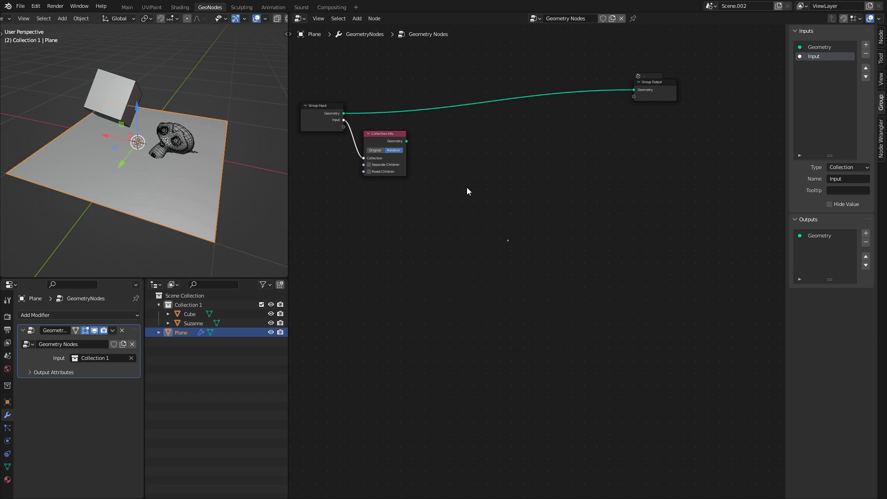
Step: Add a Raycast node between the Collection Info and Group Output nodes
middle_click_drag(467, 187, 485, 284)
key("shift+a")
type("sray")
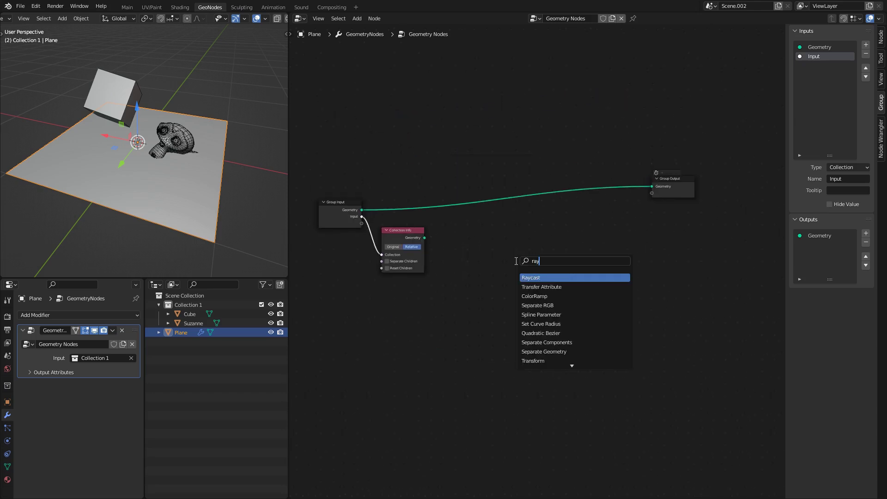
key("Return")
left_click(518, 235)
scroll(518, 234, "up", 1)
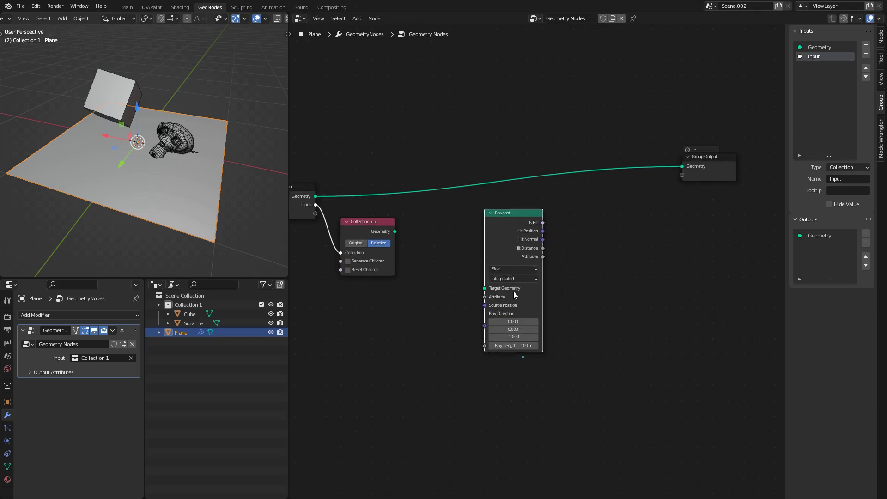
Step: Move the Group Input and Collection Info nodes away from the Raycast node to leave space for another node
middle_click_drag(434, 238, 537, 268)
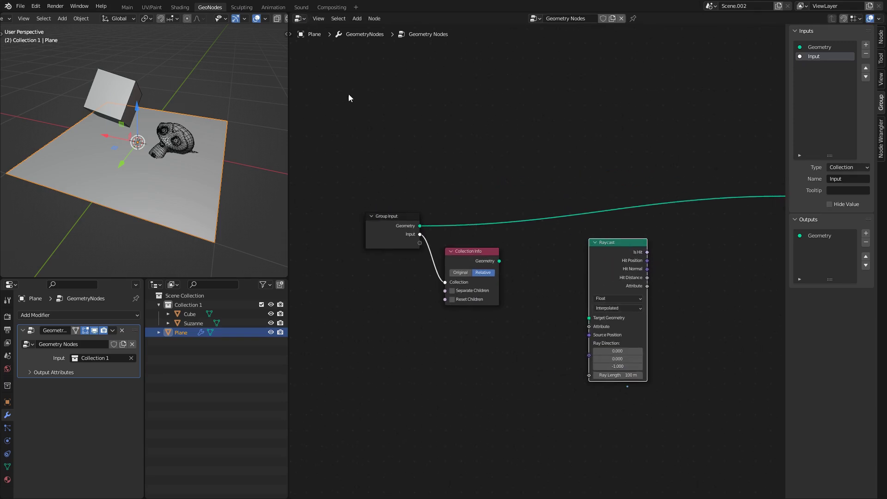
left_click_drag(347, 114, 523, 317)
key("g")
left_click(475, 360)
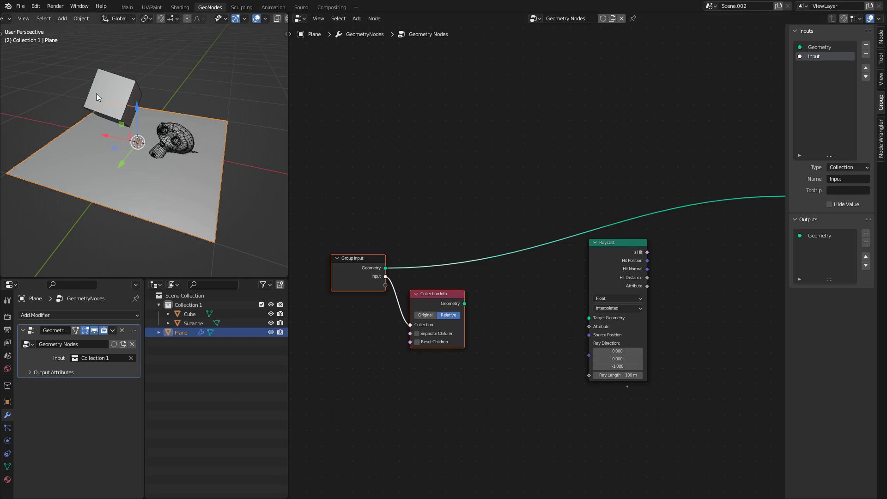
key("g")
left_click(367, 258)
left_click(507, 315)
Step: Add a Join Geometry node ahead of Raycast and connect the Group Input and Collection Info geometry outputs to it
key("shift+a")
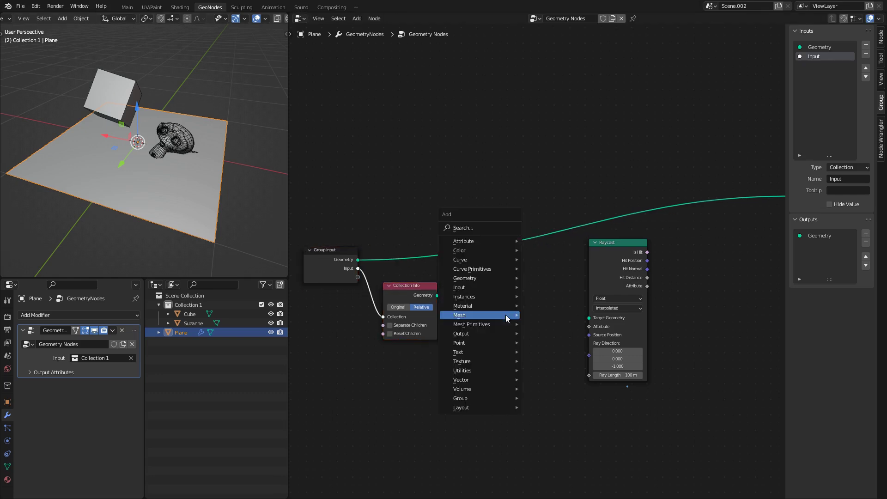
type("sjoin")
left_click(517, 340)
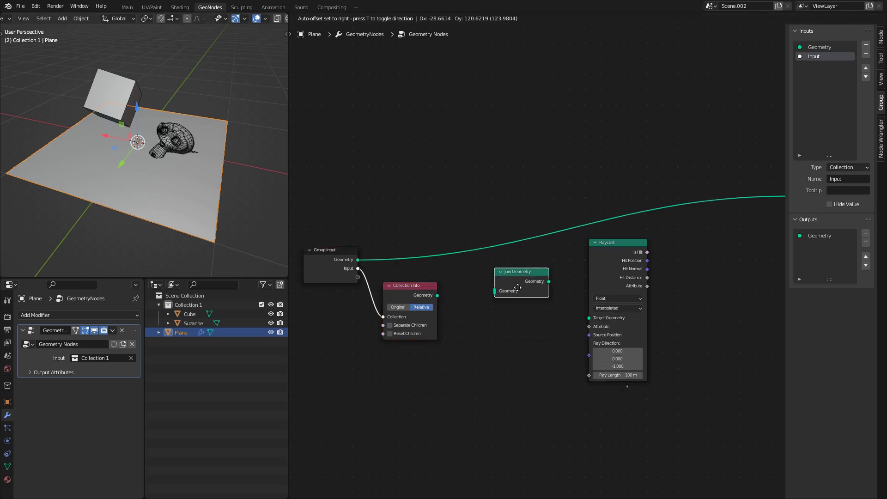
left_click(512, 286)
left_click_drag(358, 260, 498, 286)
left_click_drag(409, 285, 410, 316)
left_click_drag(466, 319, 501, 290)
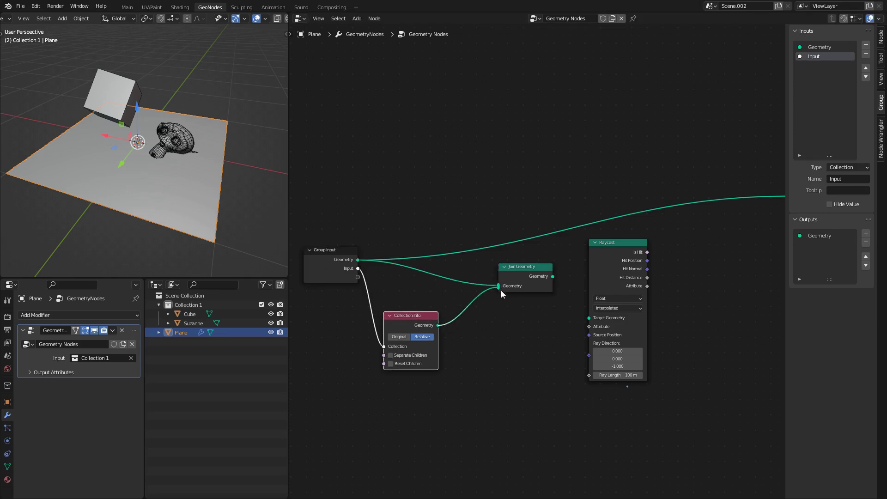
Step: Connect the Join Geometry output to the Raycast node's Target Geometry and move the Raycast node above the other nodes
middle_click_drag(547, 300, 480, 300)
left_click_drag(473, 277, 454, 289)
left_click_drag(466, 290, 522, 320)
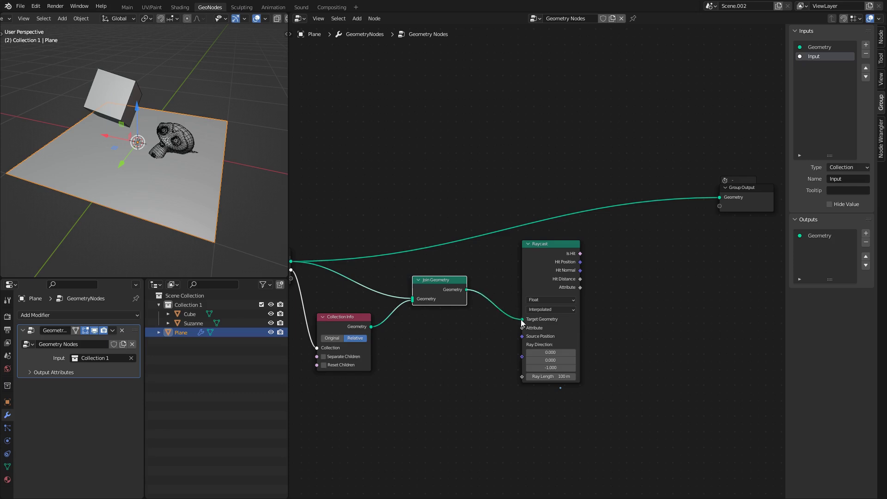
scroll(484, 339, "down", 2)
middle_click_drag(481, 340, 504, 296)
left_click_drag(565, 215, 562, 96)
middle_click_drag(444, 193, 427, 269)
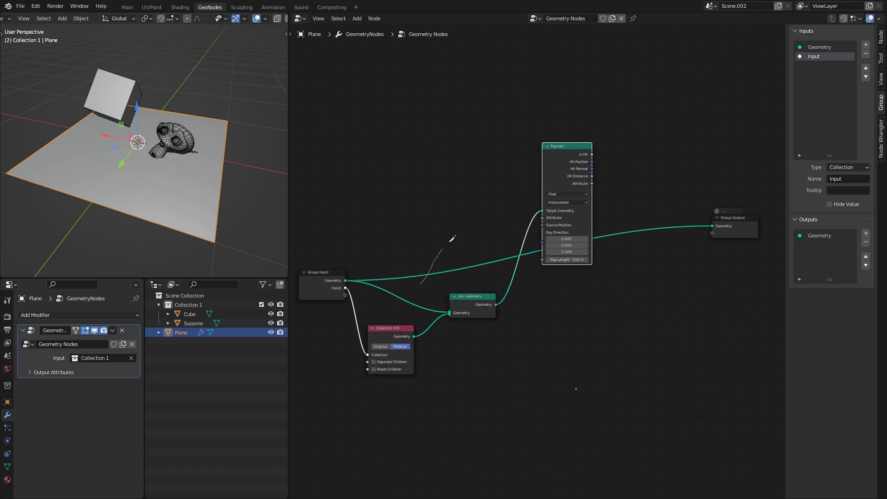
Step: Cut the long Group Input to Group Output link and feed Group Output's geometry from a duplicate Group Input placed beside it
right_click_drag(452, 239, 453, 237, "ctrl")
left_click(327, 273)
key("shift+d")
left_click(686, 208)
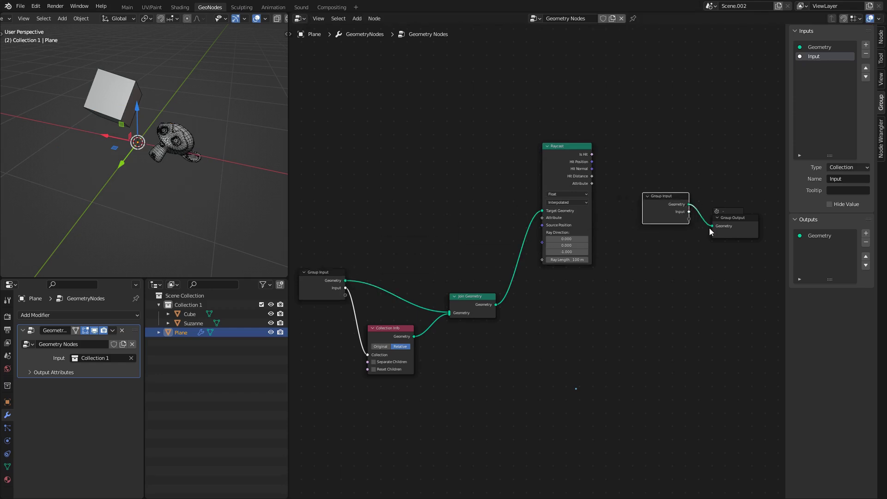
left_click_drag(710, 228, 711, 228)
Step: Shift the duplicate Group Input and Group Output away from Raycast and spread them apart to make room between them
middle_click_drag(711, 228, 600, 246)
left_click_drag(543, 182, 666, 259)
key("g")
left_click(735, 256)
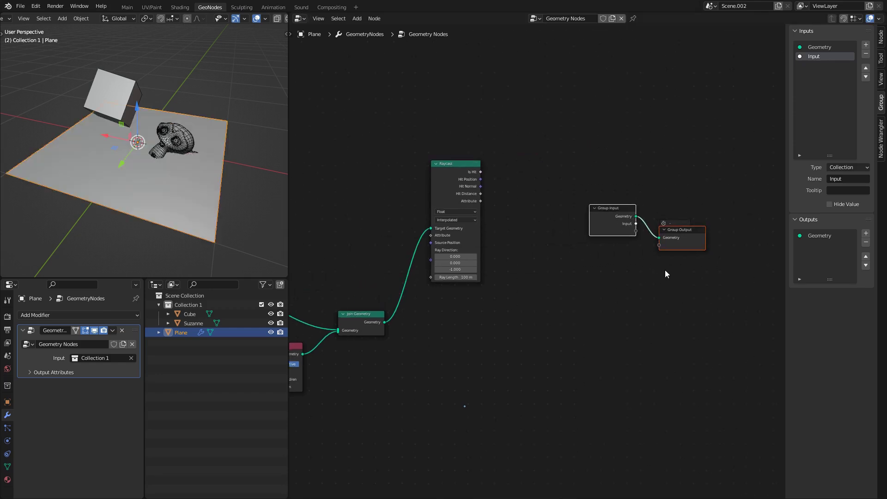
left_click_drag(622, 208, 602, 187)
left_click(652, 186)
left_click(625, 259)
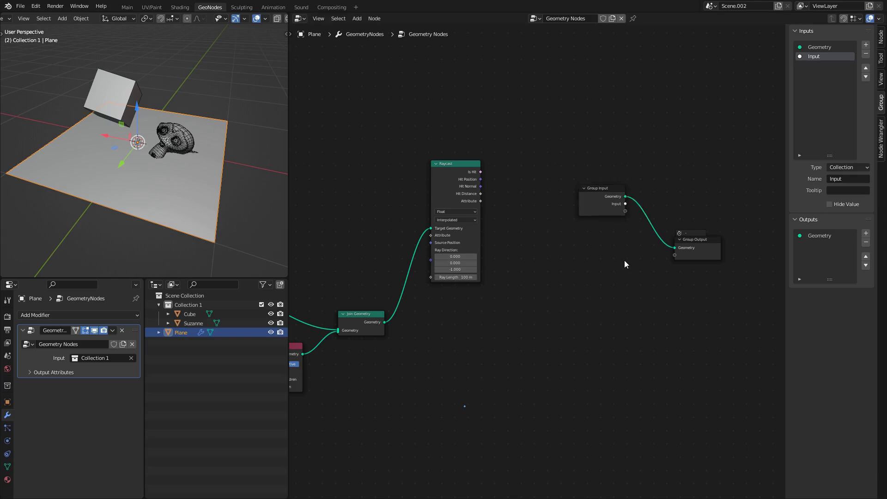
Step: Insert a second Join Geometry node on the link between the duplicate Group Input and Group Output
key("shift+a")
type("sj")
key("Down")
key("Return")
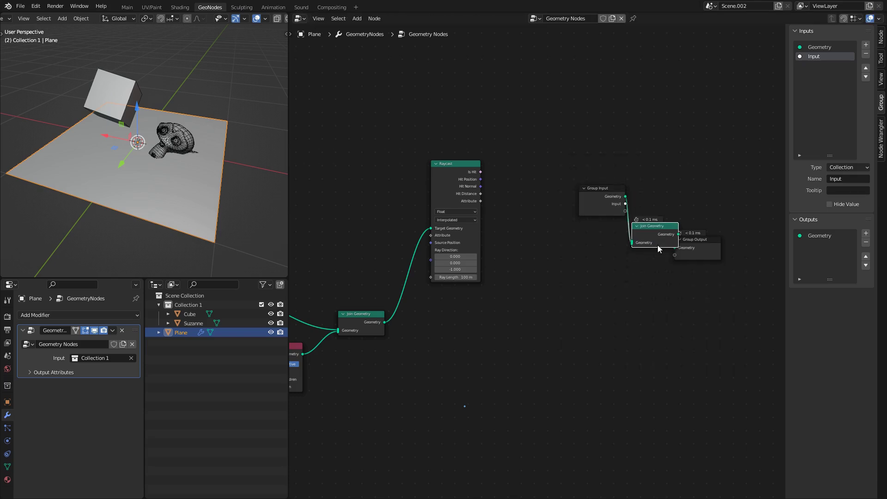
left_click(678, 246)
Step: Add a Bounding Box node below the Raycast node
middle_click_drag(492, 321, 620, 259)
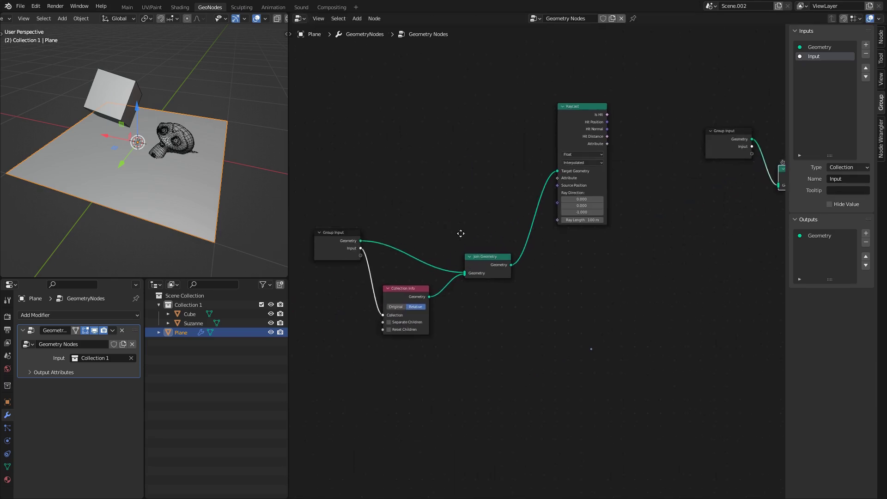
middle_click_drag(557, 246, 506, 285)
middle_click_drag(549, 261, 528, 233)
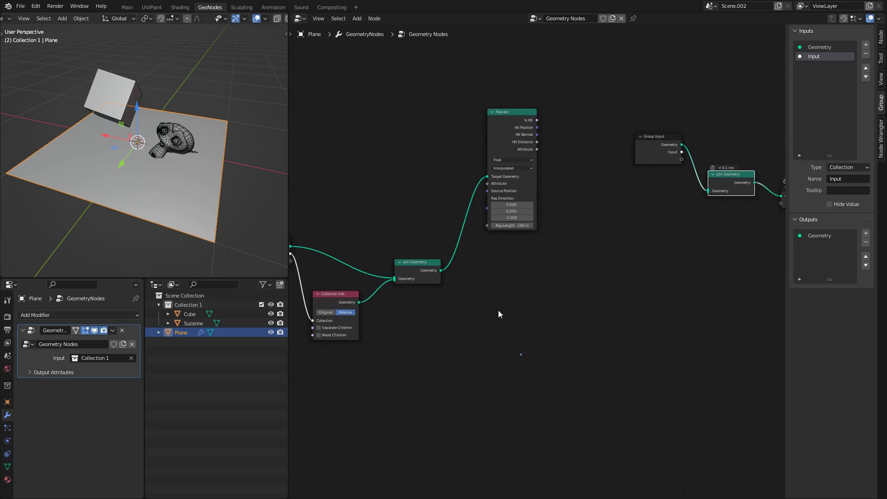
key("shift+a")
key("o")
key("Escape")
key("shift+a")
type("sbou")
type("n")
key("Return")
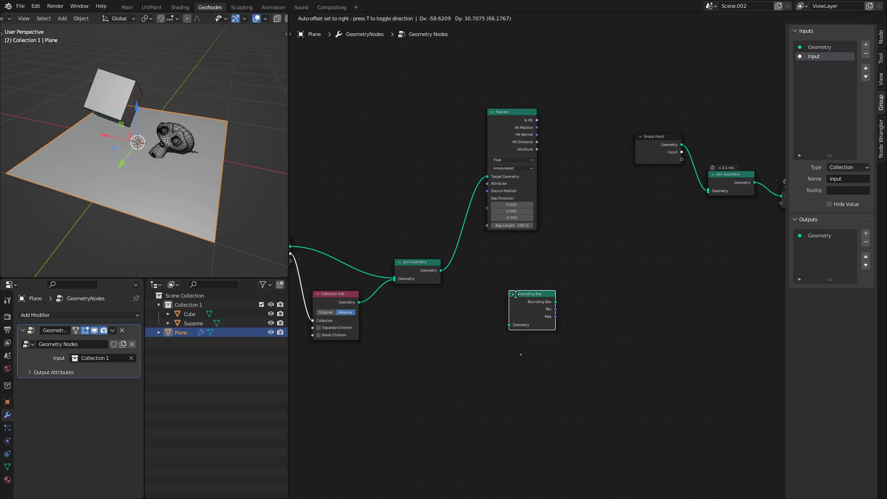
left_click(500, 281)
Step: Connect the first Join Geometry to the Bounding Box node, and its Bounding Box output to the second Join Geometry
left_click_drag(441, 271, 501, 315)
middle_click_drag(549, 296, 516, 322)
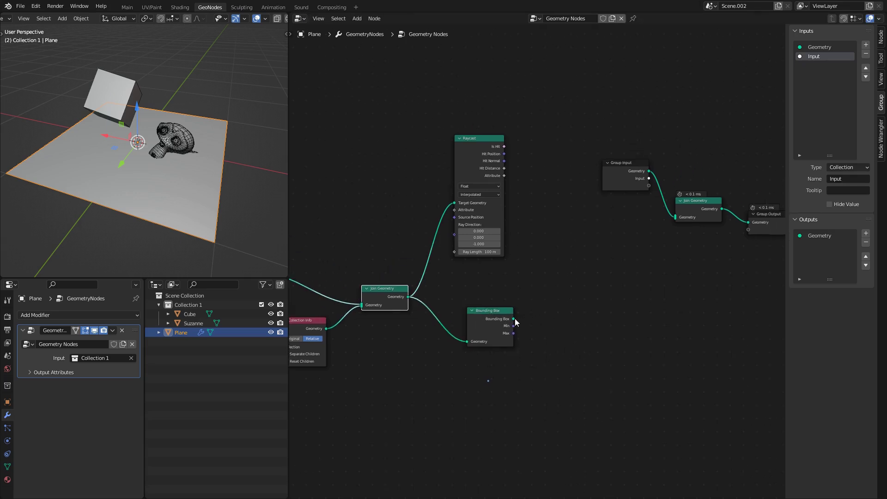
left_click_drag(514, 318, 675, 217)
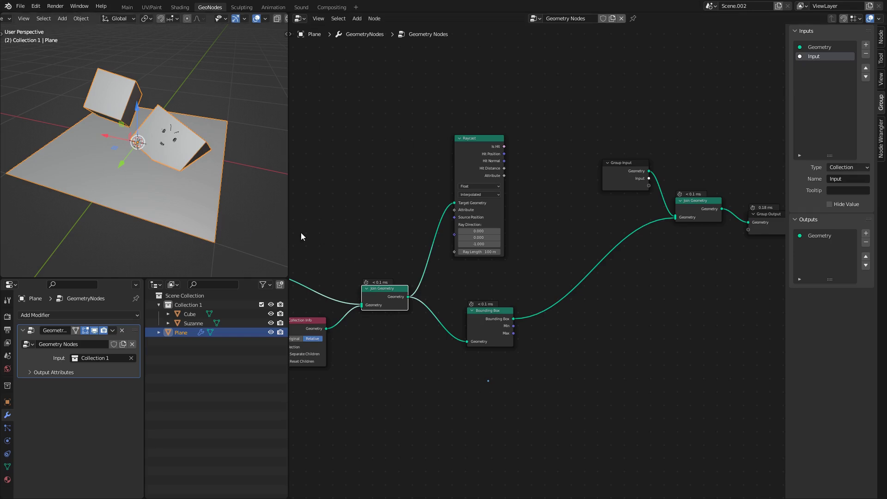
Step: Move the first Group Input and Collection Info nodes away from Join Geometry to leave room for another node
middle_click_drag(340, 238, 496, 217)
left_click_drag(393, 248, 388, 267)
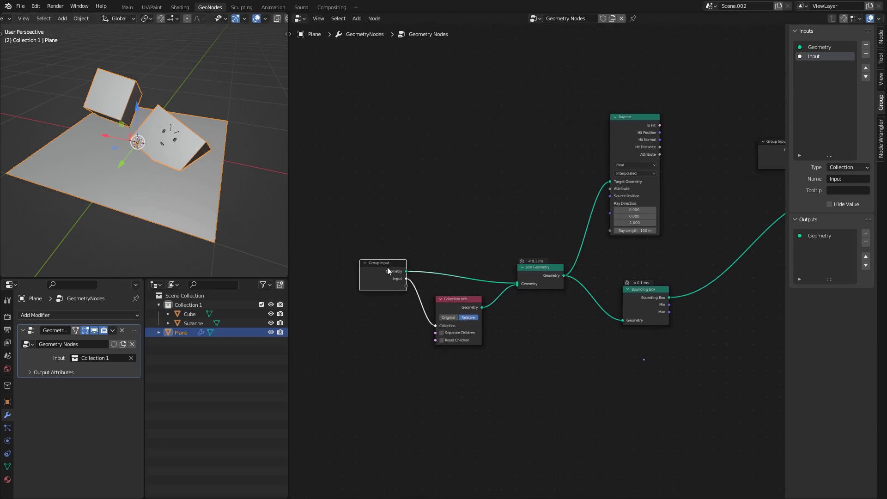
left_click(481, 236)
scroll(481, 237, "up", 3)
middle_click_drag(543, 217, 428, 235)
middle_click_drag(397, 267, 558, 249)
middle_click_drag(348, 224, 446, 207)
left_click_drag(438, 202, 563, 347)
key("g")
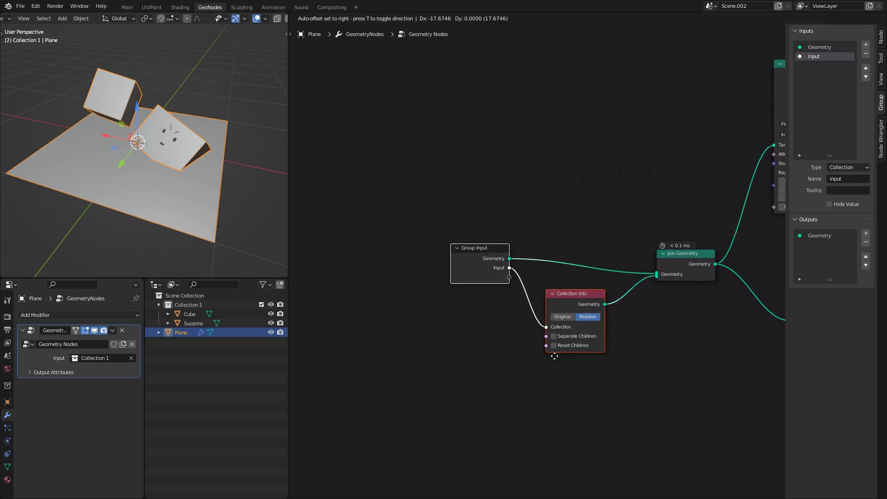
left_click(417, 361)
Step: Insert a Realize Instances node between Collection Info and Join Geometry, and align the Collection Info node with it
key("shift+a")
type("rel")
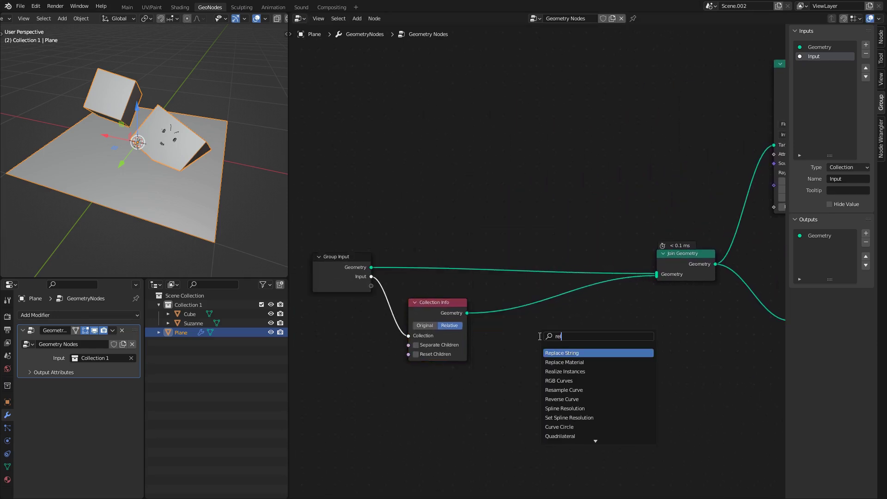
left_click(565, 371)
left_click(552, 331)
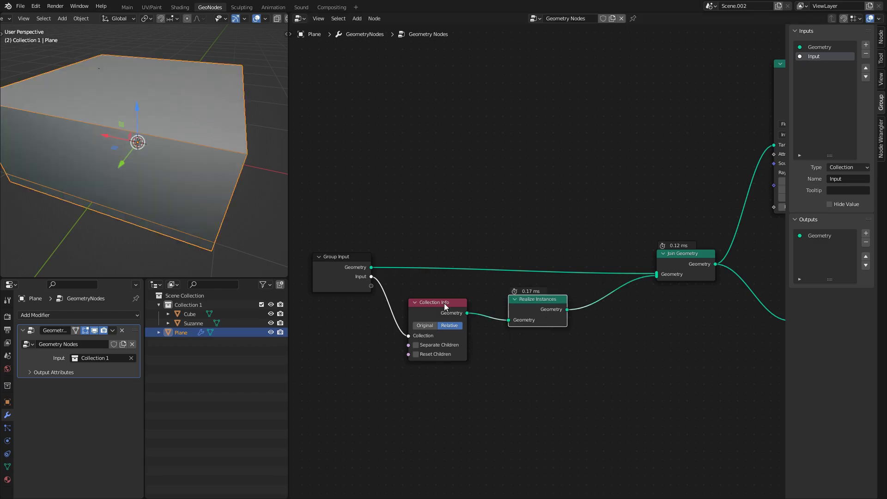
mouse_move(446, 306)
left_mouse_down()
mouse_move(446, 320)
mouse_move(446, 313)
left_mouse_up()
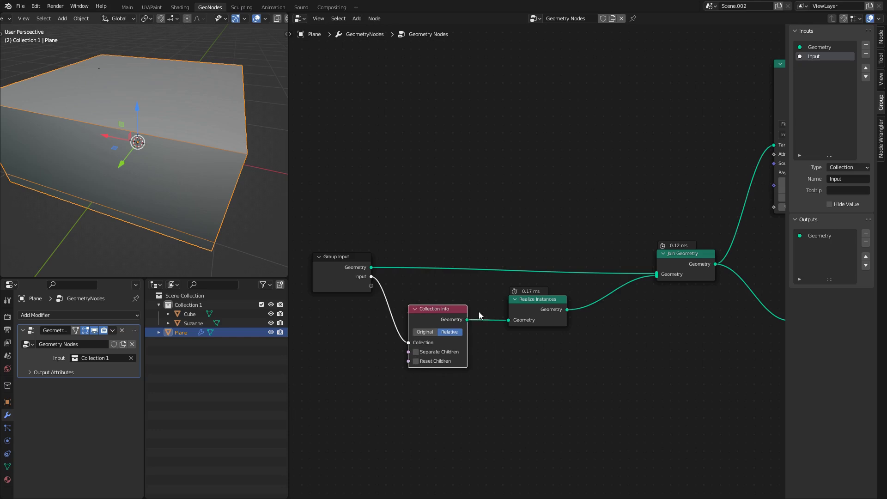
Step: Test how the bounding box follows Suzanne by moving the object around, and reselect the plane
scroll(609, 277, "down", 3)
middle_click_drag(624, 270, 418, 301)
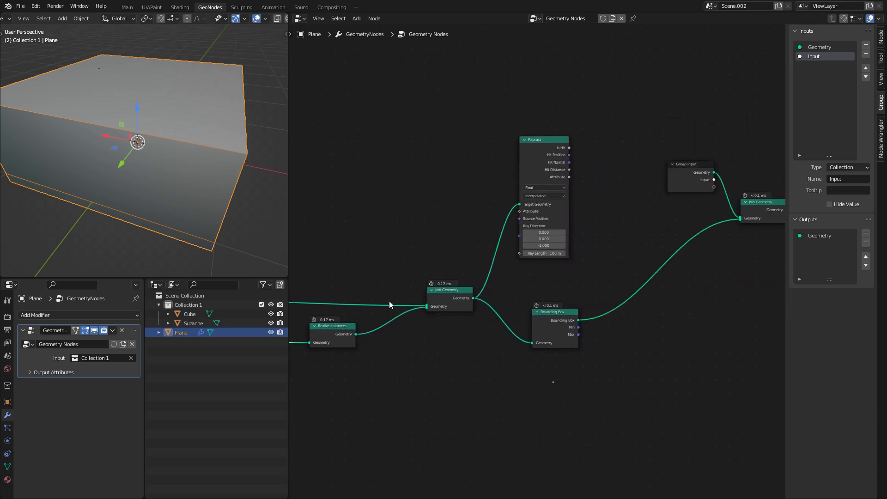
middle_click_drag(549, 294, 437, 290)
scroll(439, 370, "up", 1)
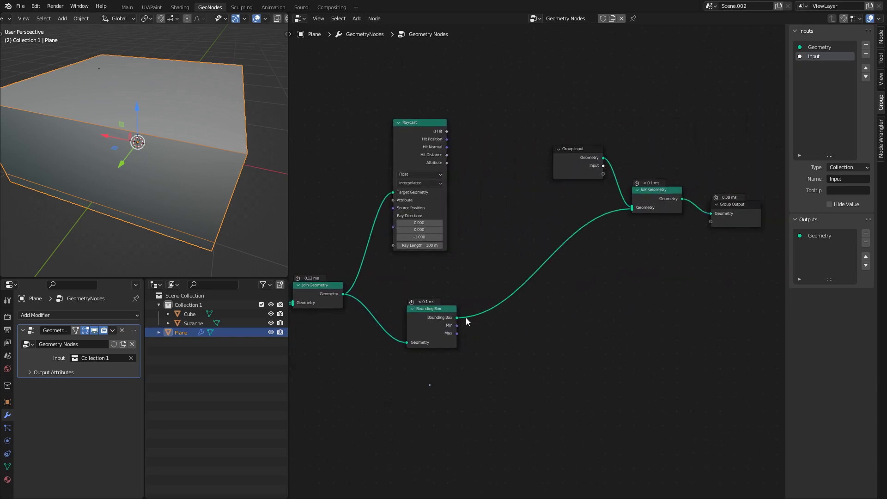
key("Tab")
key("Tab")
key("Tab")
key("Tab")
left_click(193, 323)
scroll(147, 174, "down", 3)
key("g")
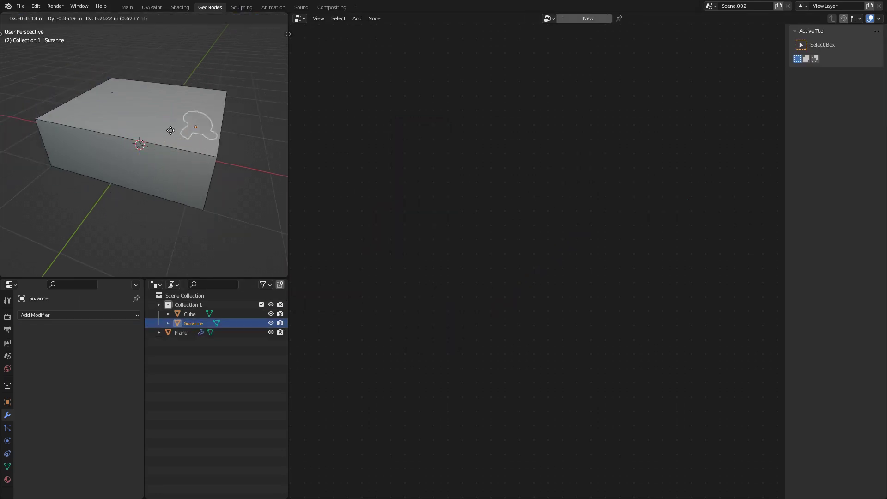
left_click(178, 121)
left_click(163, 195)
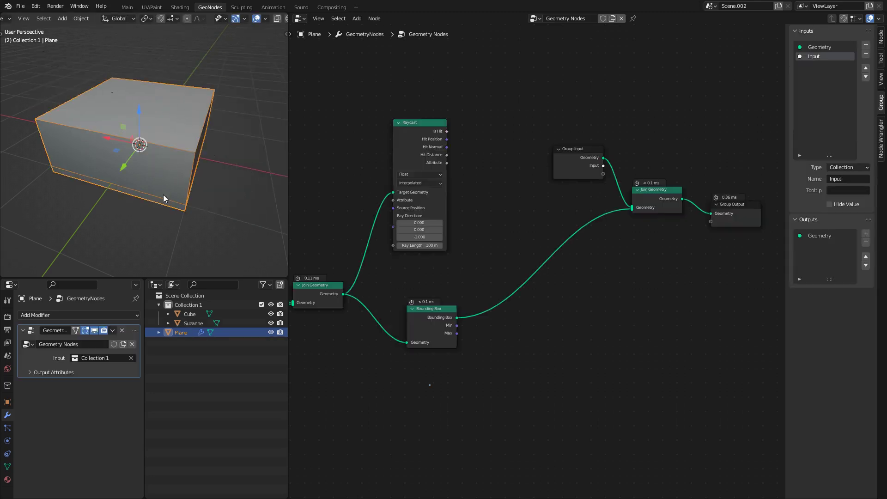
Step: Insert a Separate Geometry node set to the Face domain between Bounding Box and the second Join Geometry
scroll(410, 252, "up", 1)
middle_click_drag(429, 264, 466, 243)
middle_click_drag(192, 187, 188, 175)
scroll(532, 261, "down", 1)
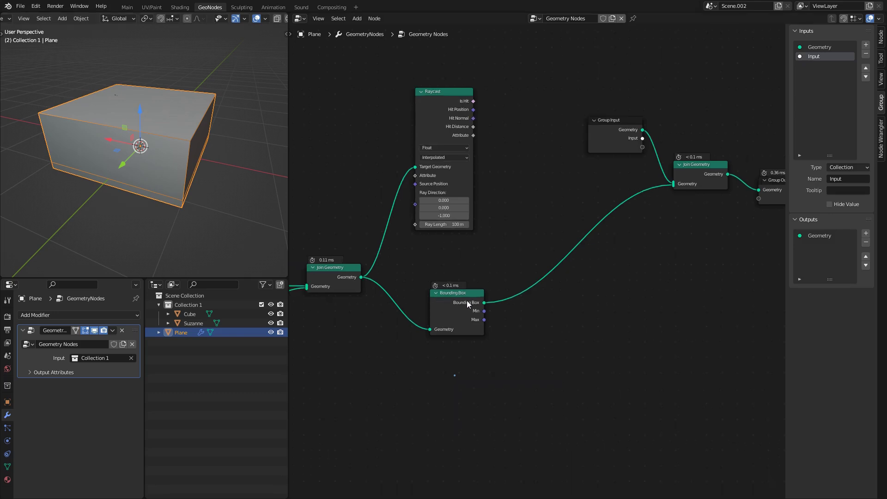
left_click_drag(466, 301, 446, 303)
key("shift+a")
type("ssepe")
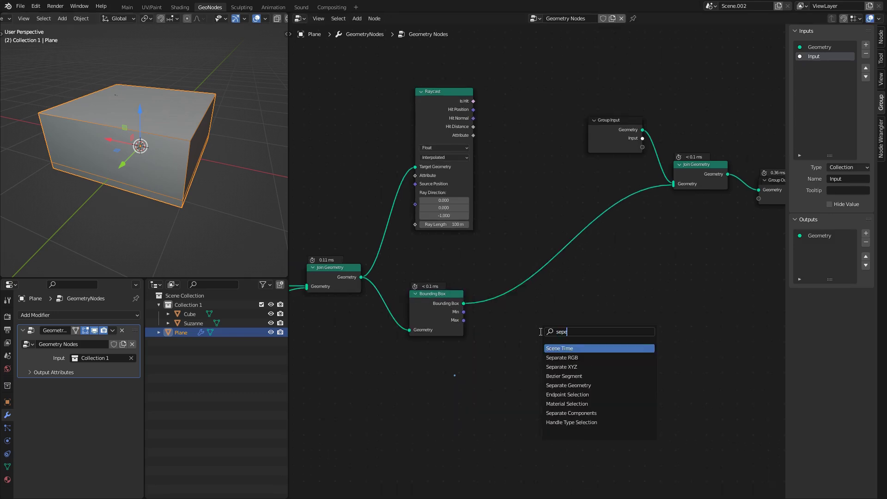
left_click(568, 385)
left_click(531, 333)
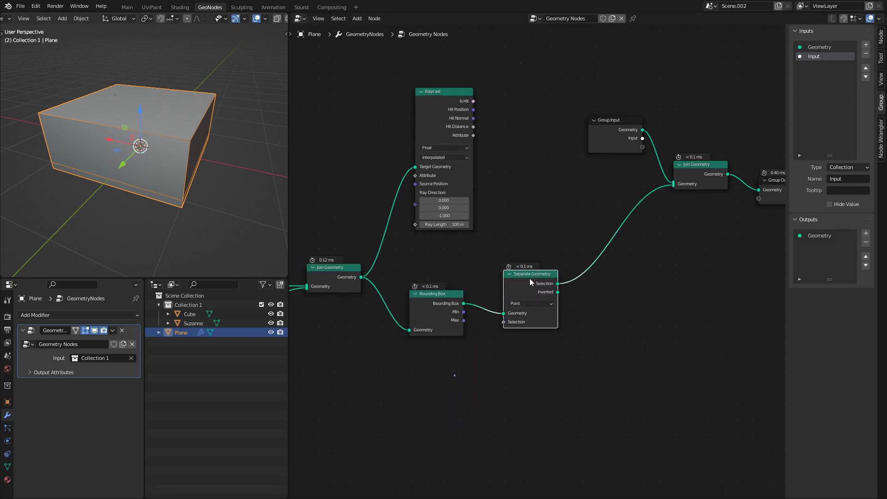
scroll(528, 314, "up", 2)
left_click(560, 293)
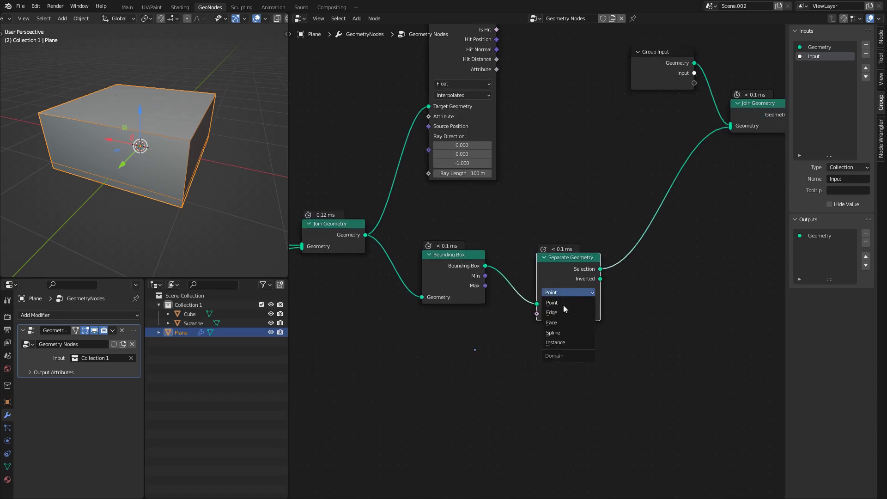
left_click(562, 323)
Step: Add an Index node and a Math node below Bounding Box, and connect Index to the Math node's first value
middle_click_drag(422, 351, 439, 336)
key("a")
key("shift+a")
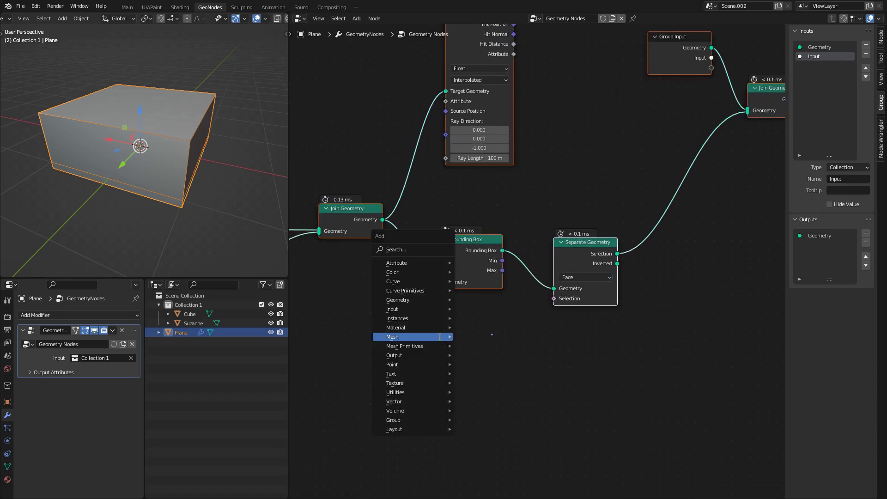
type("ind")
key("Return")
left_click(397, 343)
key("shift+a")
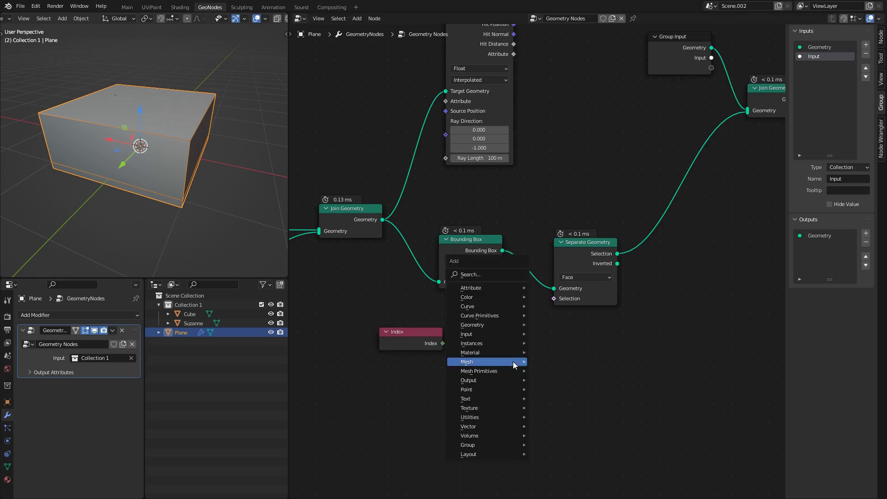
type("mat")
key("Return")
left_click(502, 358)
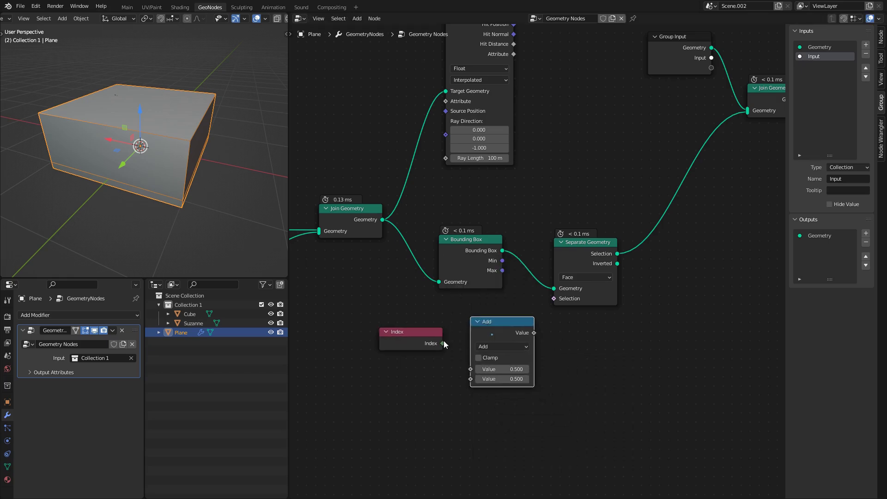
left_click_drag(443, 343, 468, 371)
Step: Set the Math node to Compare with a value of 2 and an epsilon of 0.1
left_click(502, 347)
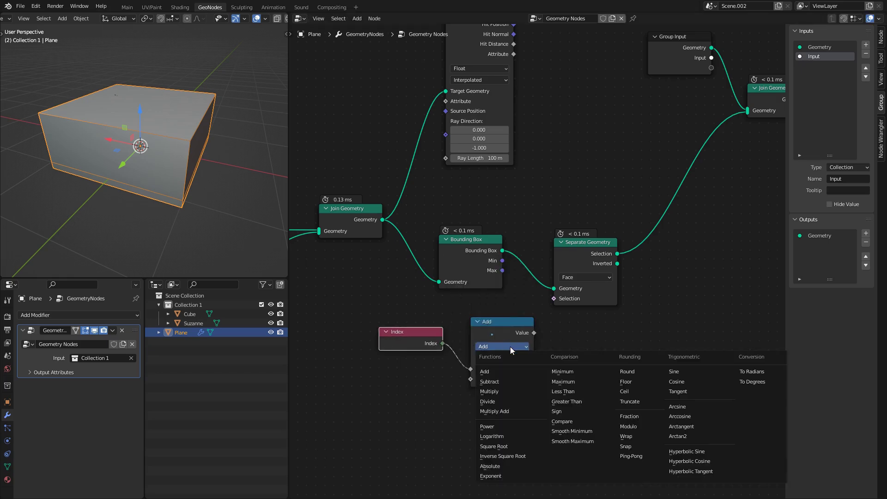
left_click(570, 418)
left_click(504, 378)
type("2")
key("Return")
left_click(517, 389)
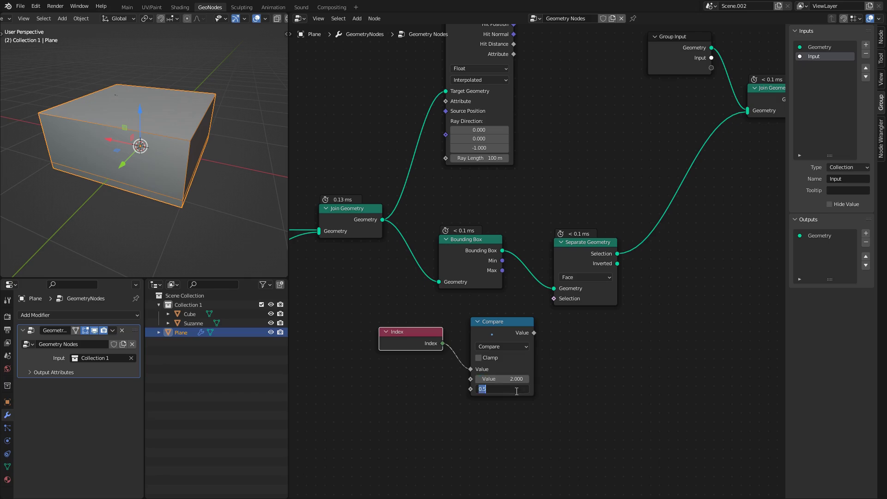
type("0.1")
key("Return")
Step: Move the Index and Compare nodes away from Separate Geometry and connect Compare's value to its Selection input
left_click_drag(396, 319, 511, 385)
key("g")
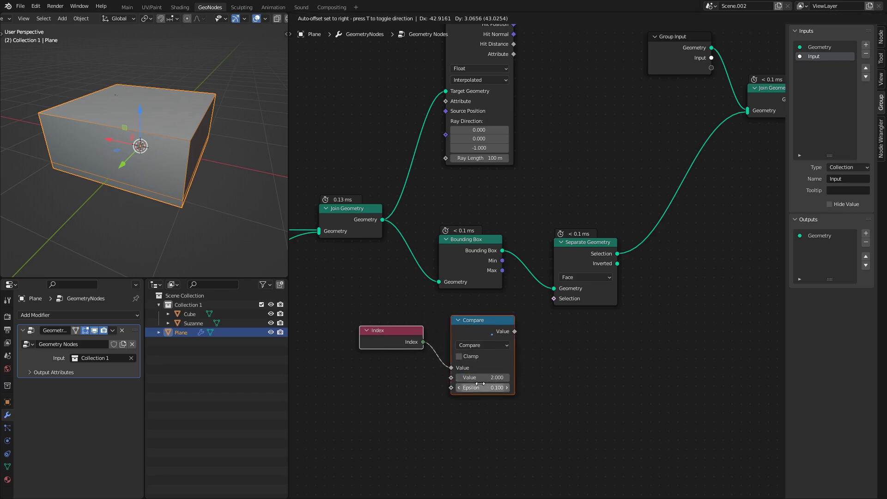
left_click(458, 383)
left_click(514, 351)
left_click_drag(553, 301, 558, 296)
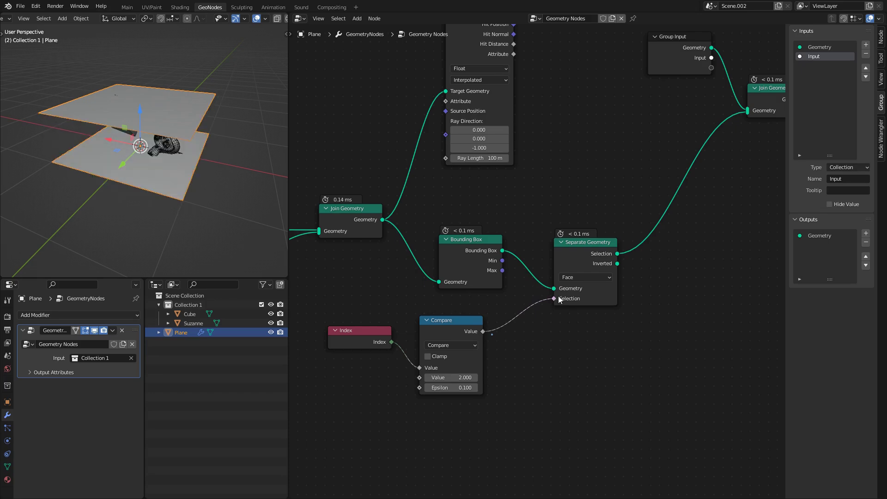
Step: Move the duplicate Group Input, second Join Geometry and Group Output nodes farther away from Separate Geometry
middle_click_drag(112, 158, 146, 118)
scroll(145, 119, "up", 2)
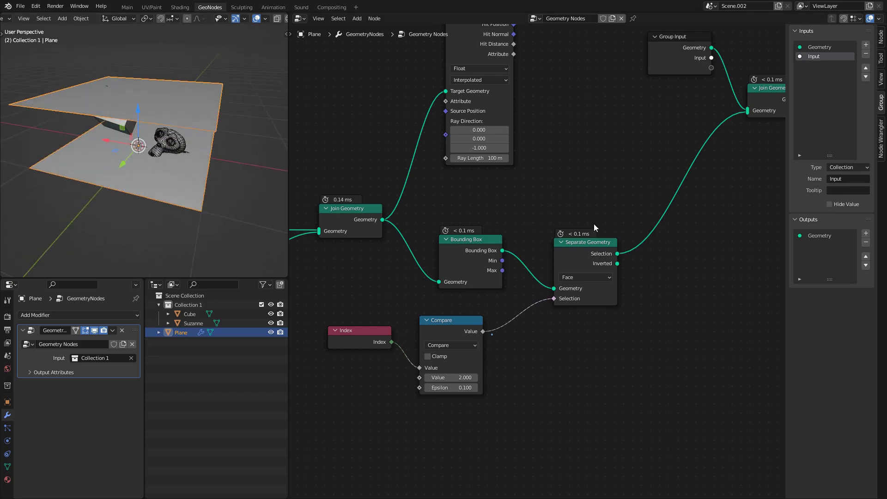
scroll(595, 224, "down", 4)
middle_click_drag(594, 224, 424, 278)
scroll(510, 240, "down", 2)
left_click_drag(466, 153, 594, 278)
key("g")
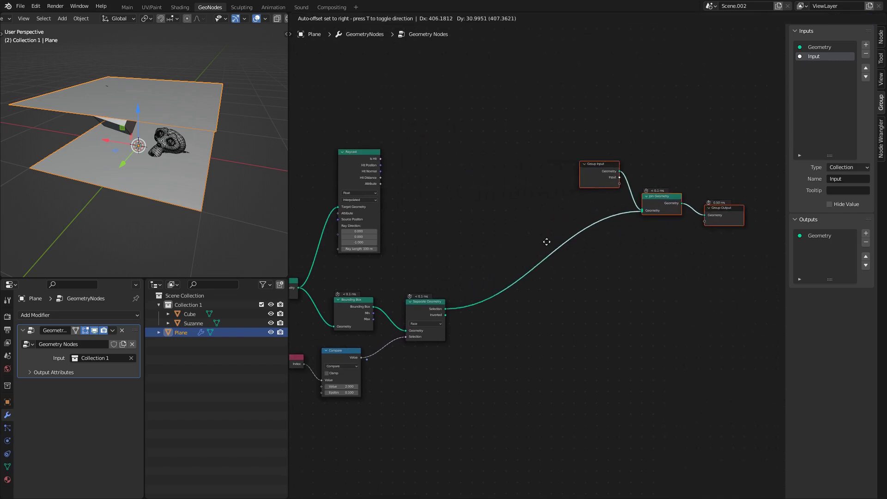
left_click(547, 239)
middle_click_drag(245, 208, 237, 186)
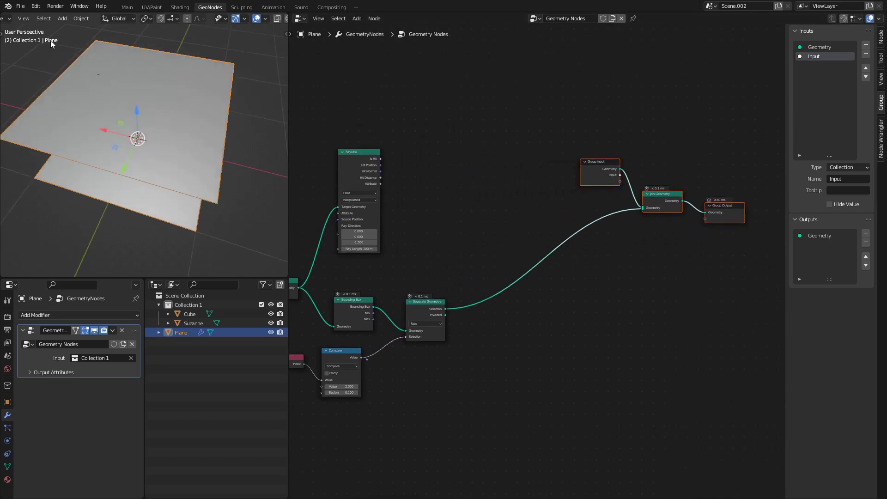
middle_click_drag(95, 175, 129, 137)
scroll(508, 340, "up", 2)
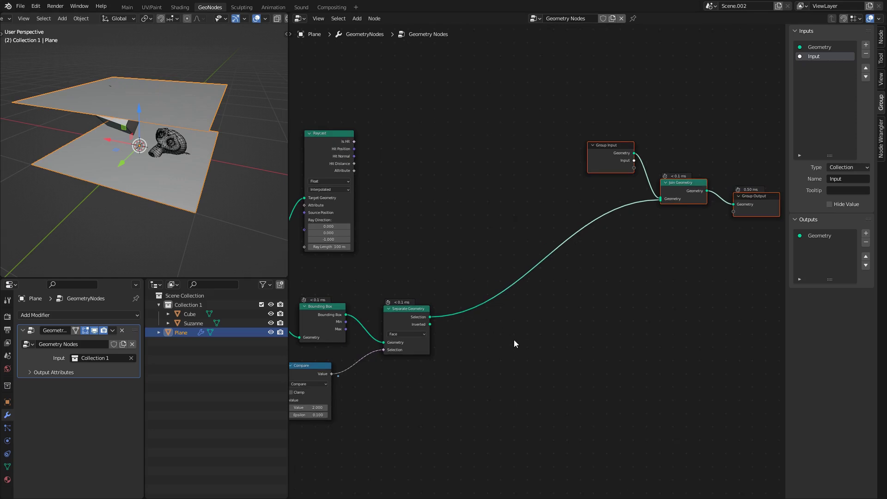
Step: Insert a Subdivide Mesh node between Separate Geometry and Join Geometry and set its Level to 6
key("shift+a")
mouse_move(503, 339)
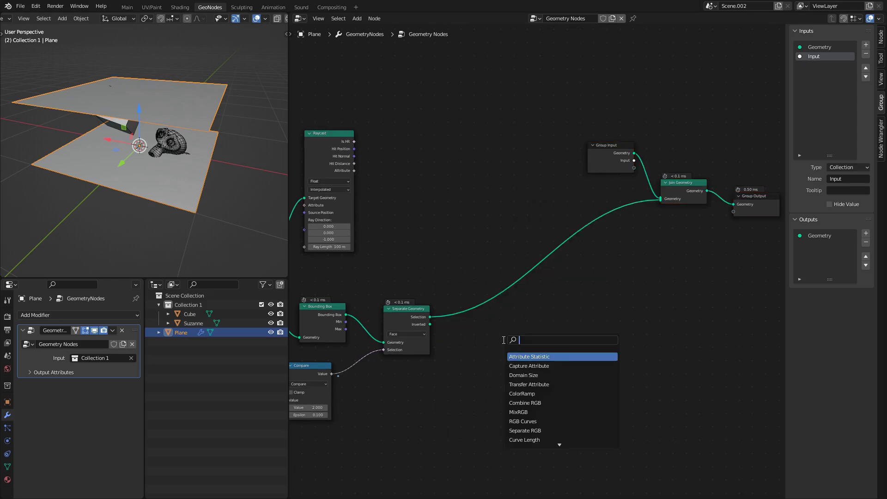
type("sub")
left_click(524, 356)
left_click(482, 312)
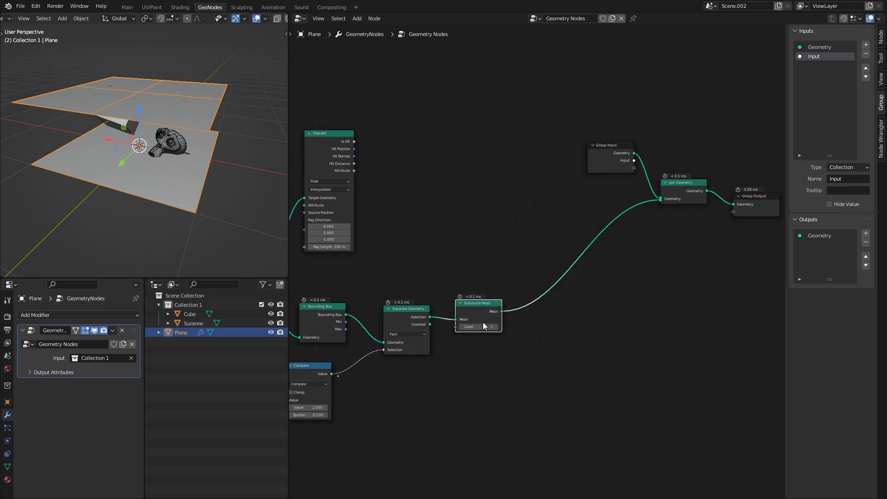
left_click_drag(483, 325, 517, 326)
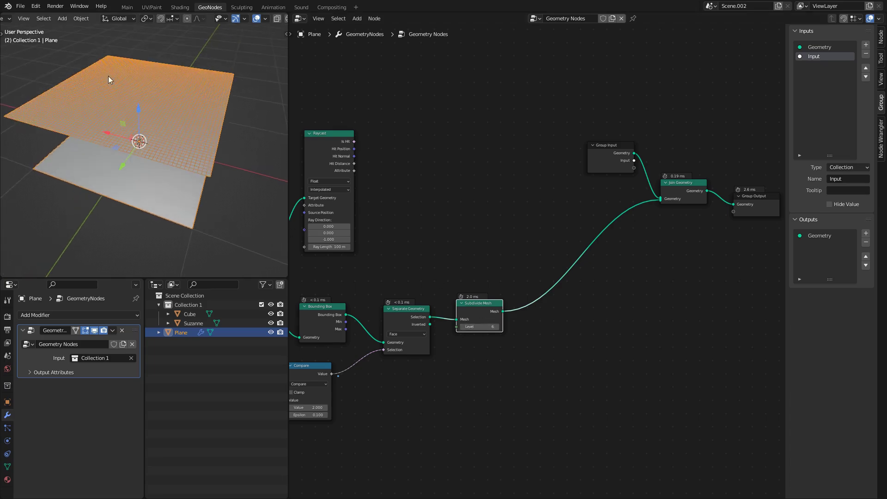
middle_click_drag(204, 203, 212, 163)
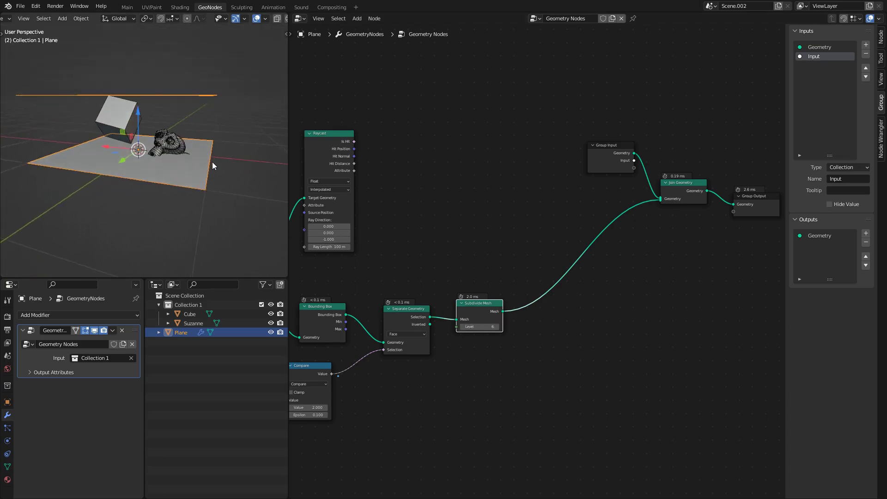
Step: Cut the link from Subdivide Mesh to Join Geometry and move Group Input, Join Geometry and Group Output farther from Subdivide Mesh
middle_click_drag(524, 219, 483, 240)
scroll(512, 261, "up", 1)
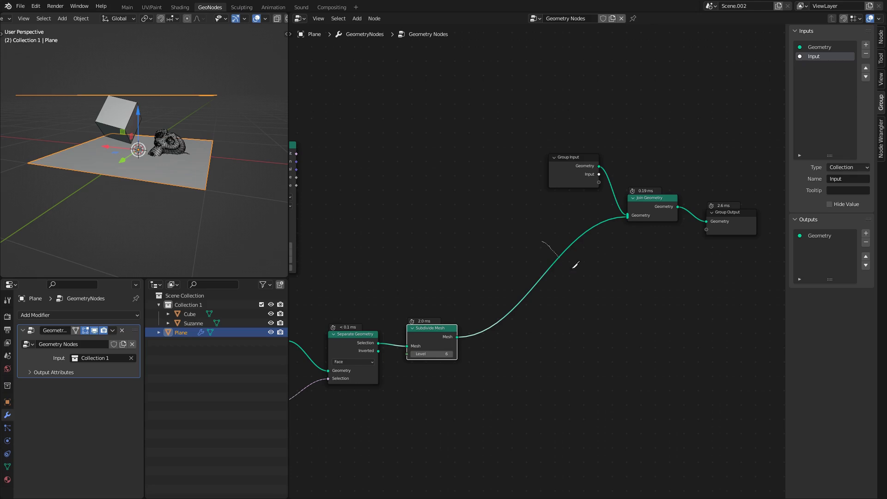
right_click_drag(573, 268, 578, 271, "ctrl")
left_click_drag(470, 130, 726, 235)
key("g")
left_click(568, 206)
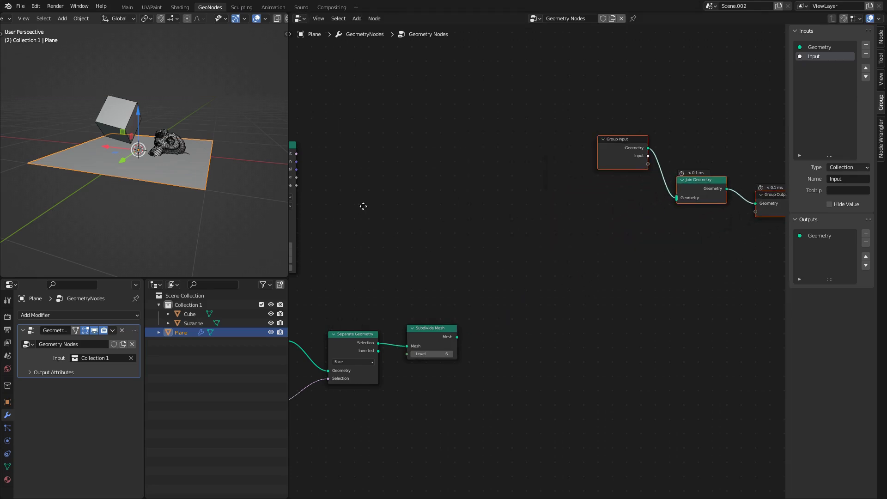
middle_click_drag(363, 206, 475, 193)
middle_click_drag(535, 266, 463, 256)
middle_click_drag(477, 367, 440, 247)
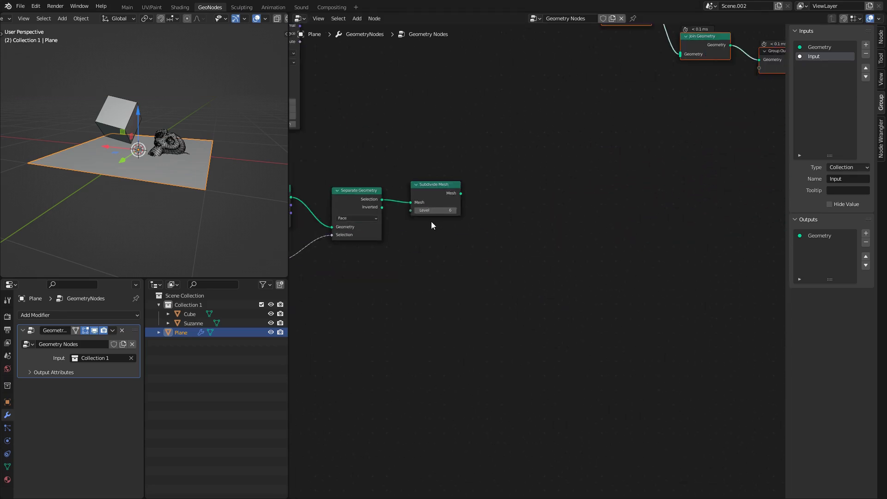
Step: Sketch an annotation of a circle with an arrow pointing down to a horizontal line, and clear it by advancing one frame
left_click_drag(412, 382, 617, 379)
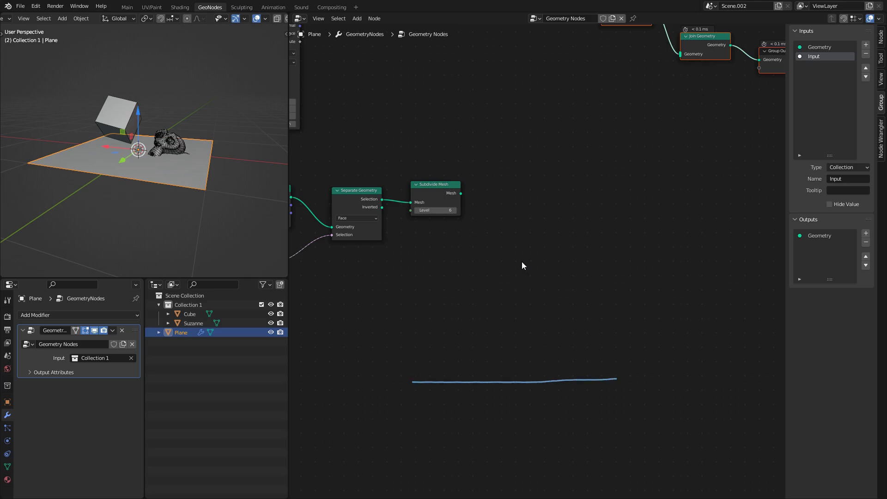
left_click_drag(523, 259, 538, 375)
middle_click_drag(499, 260, 597, 286)
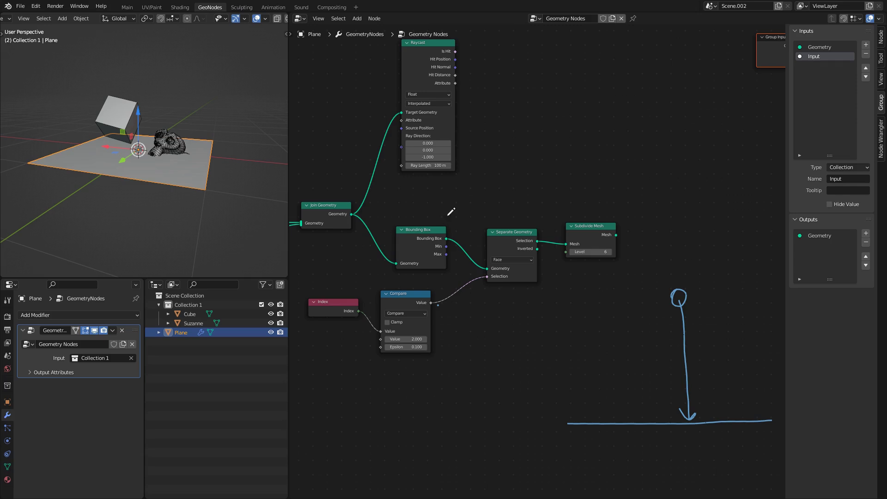
mouse_move(448, 216)
left_mouse_down()
mouse_move(439, 255)
mouse_move(465, 221)
left_mouse_up()
key("ctrl+z")
middle_click_drag(652, 298, 487, 251)
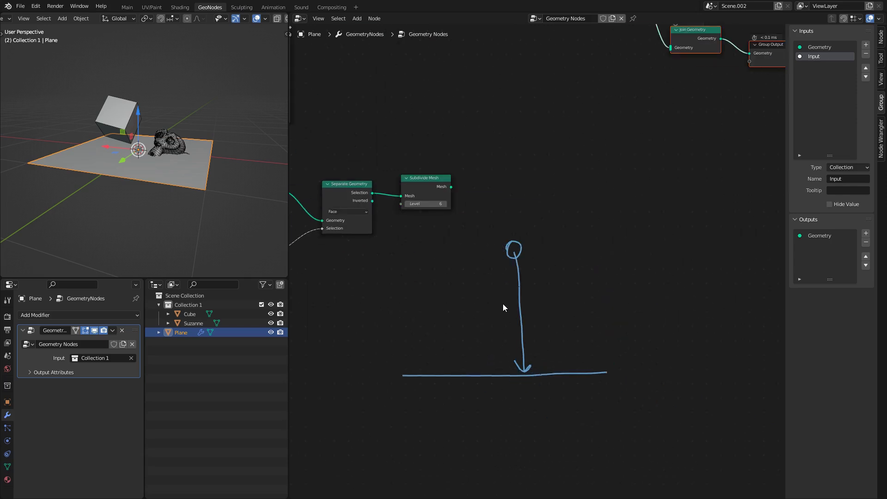
key("Right")
left_click(445, 300)
Step: Add a Set Position node beside Subdivide Mesh and connect Subdivide Mesh's output to its Geometry input
middle_click_drag(451, 253, 481, 386)
middle_click_drag(379, 220, 401, 189)
key("shift+a")
type("set")
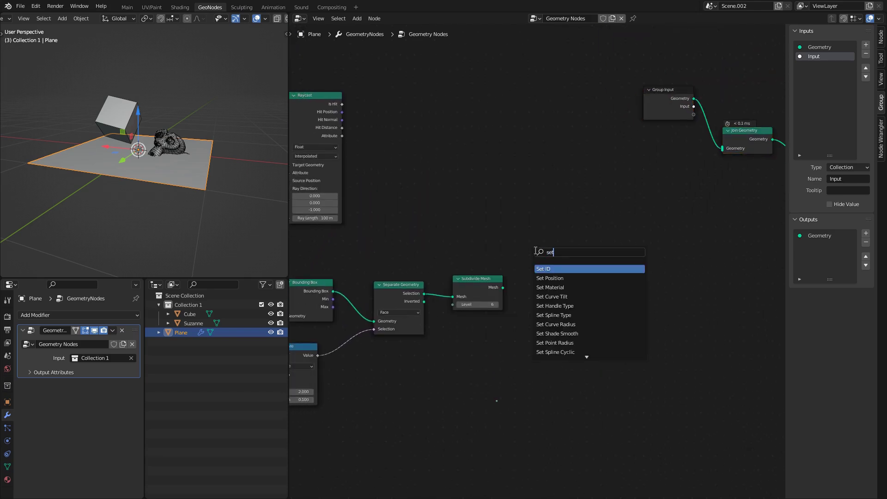
key("Down")
key("Return")
left_click(578, 252)
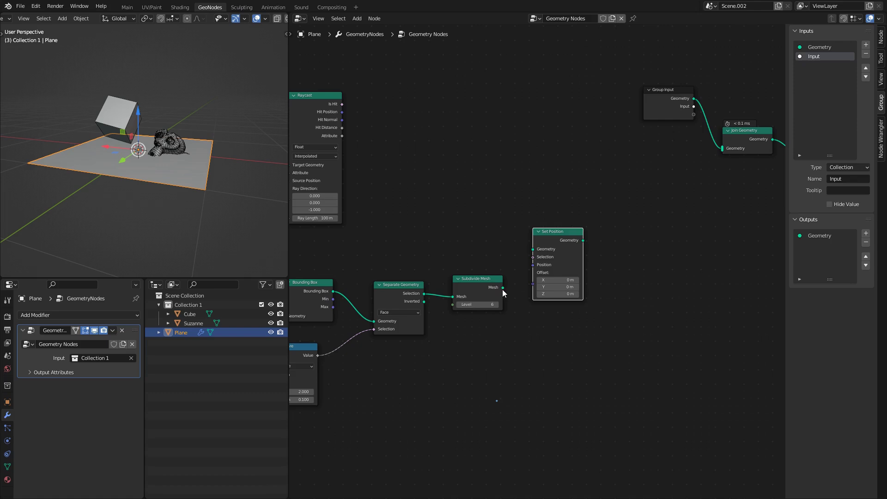
left_click_drag(503, 288, 528, 250)
Step: Connect Raycast's Hit Position to Set Position's Position input, and Set Position's output to the final Join Geometry
middle_click_drag(467, 226, 523, 262)
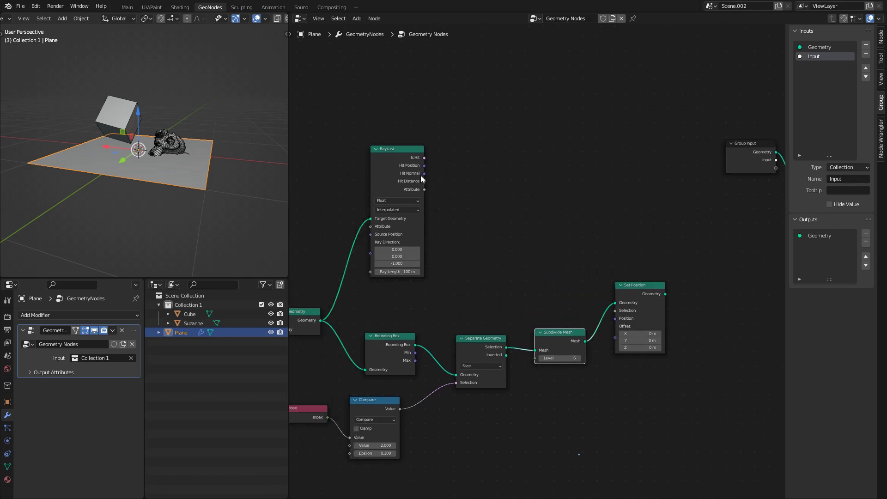
left_click_drag(424, 166, 615, 318)
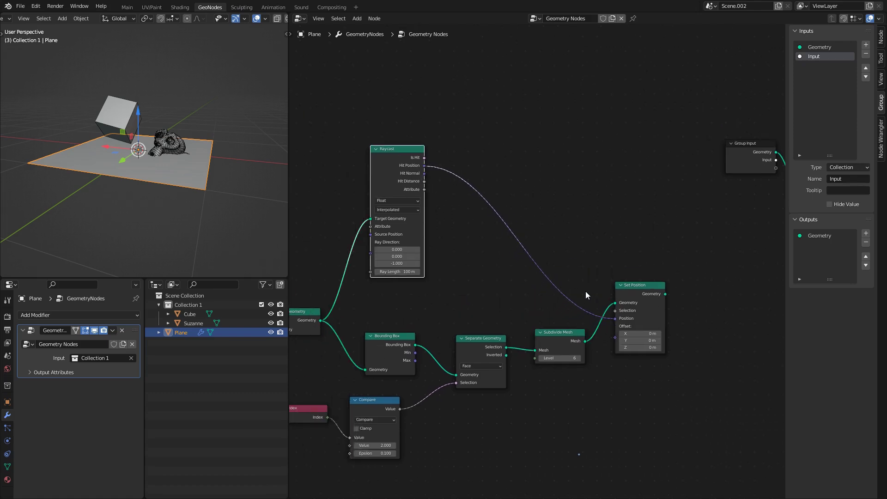
middle_click_drag(553, 260, 355, 282)
left_click_drag(467, 317, 606, 228)
left_click(164, 182)
scroll(156, 167, "up", 3)
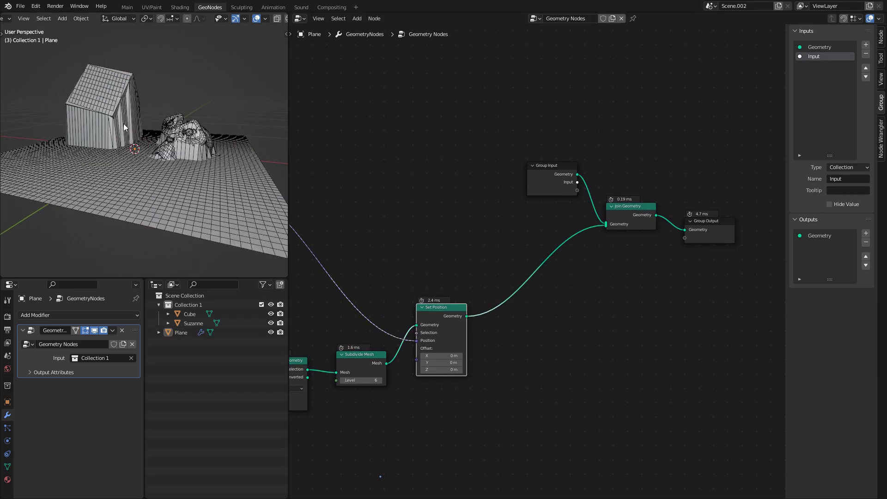
middle_click_drag(178, 59, 103, 60)
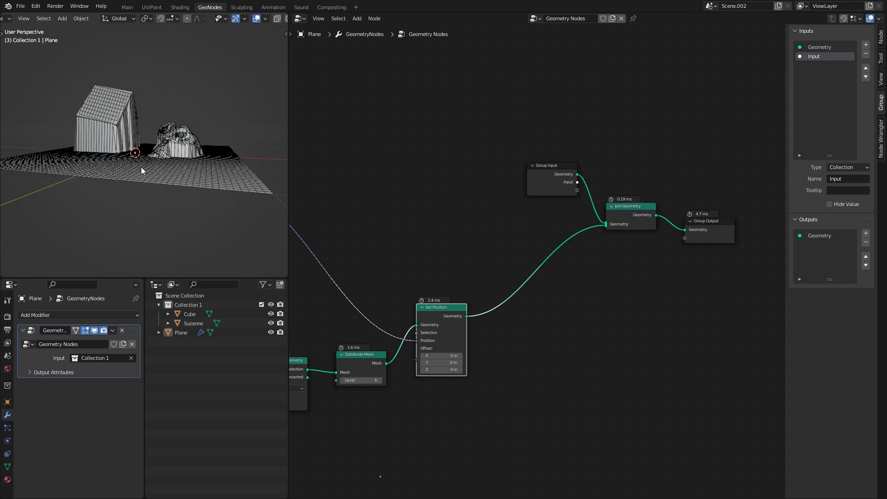
Step: Move the Group Input, Join Geometry and Group Output nodes away from Set Position
middle_click_drag(500, 217, 413, 231)
scroll(437, 243, "down", 4)
left_click_drag(441, 168, 613, 278)
key("g")
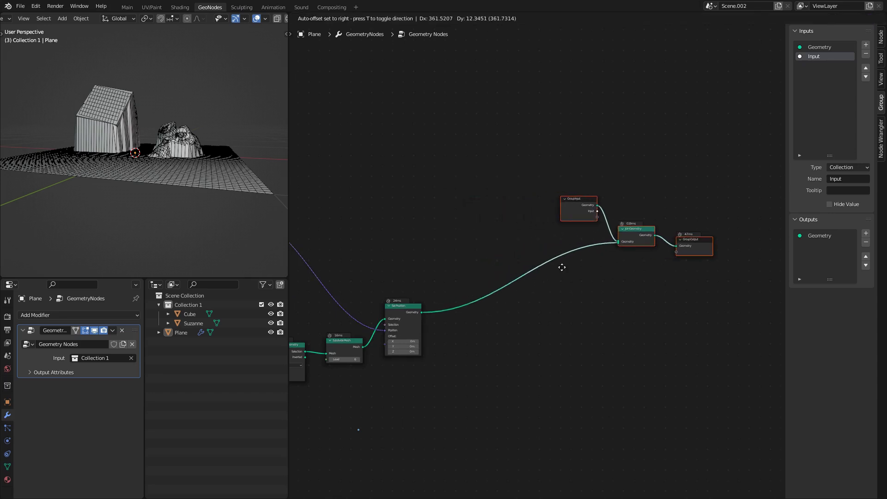
left_click(562, 267)
scroll(434, 268, "up", 2)
Step: Insert a Points to Volume node between Set Position and Join Geometry
left_click(491, 333)
key("shift+a")
mouse_move(491, 334)
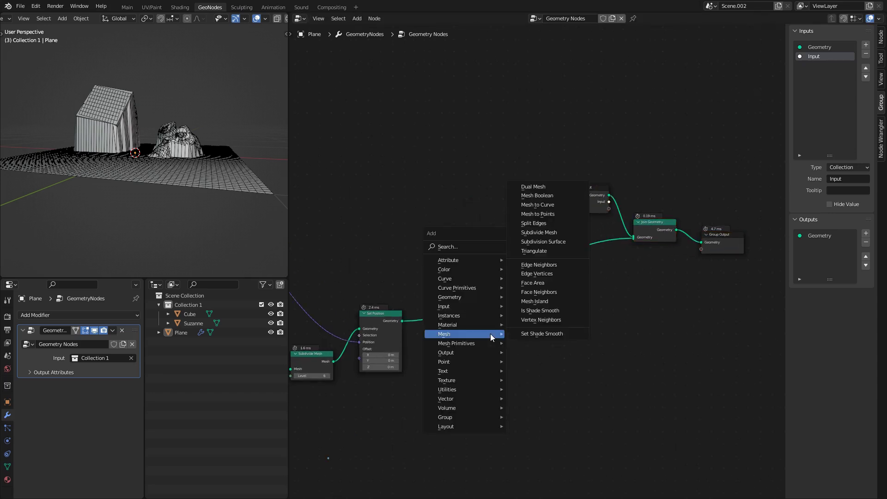
type("s")
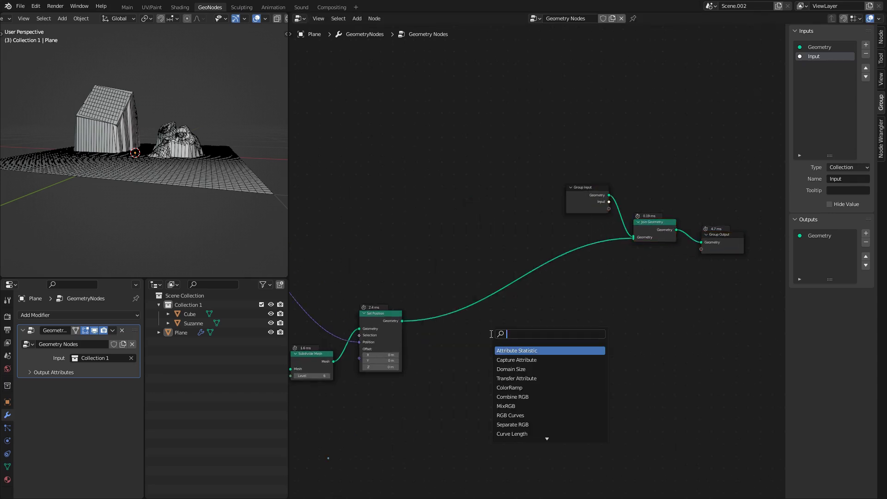
type("point")
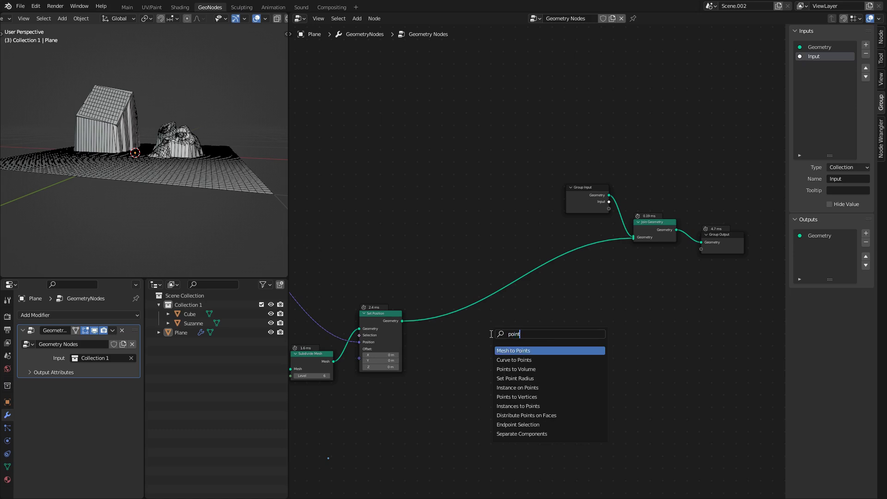
left_click(529, 371)
left_click(463, 337)
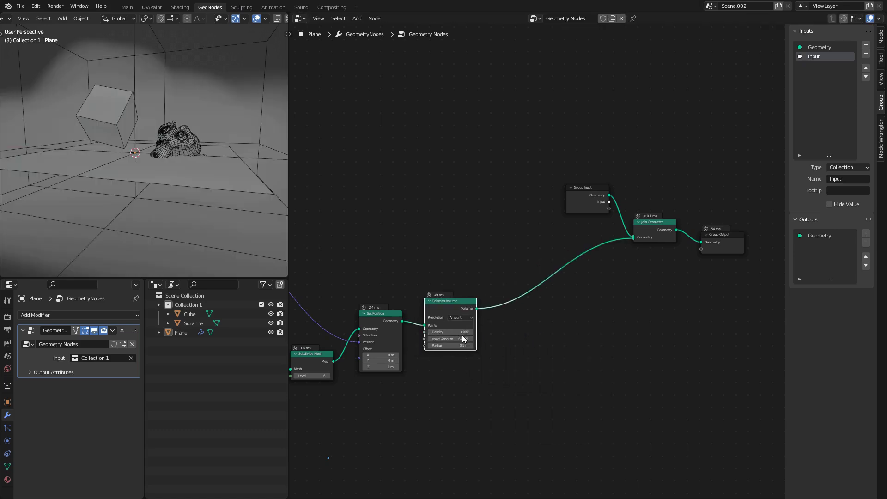
Step: Move the final input, join and output nodes farther away and insert a Volume to Mesh node after Points to Volume
middle_click_drag(504, 299, 437, 300)
left_click_drag(466, 178, 650, 264)
key("g")
left_click(617, 282)
left_click(523, 318)
key("shift+a")
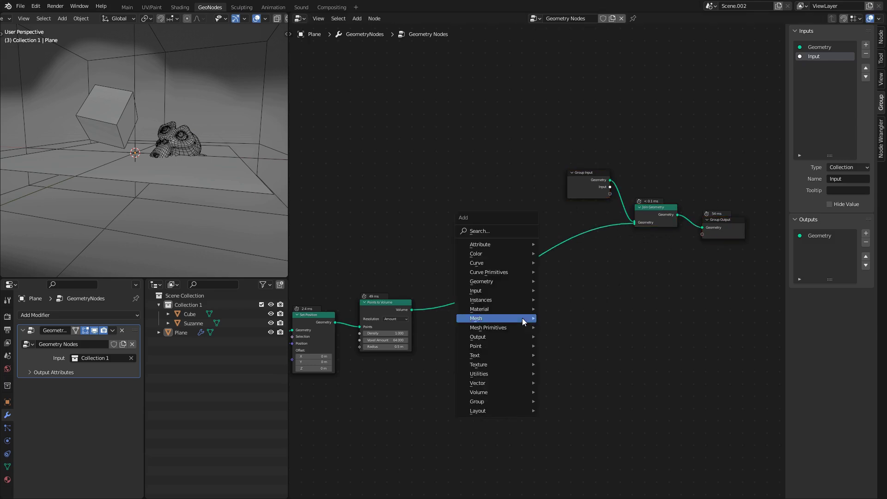
type("svolum")
left_click(543, 333)
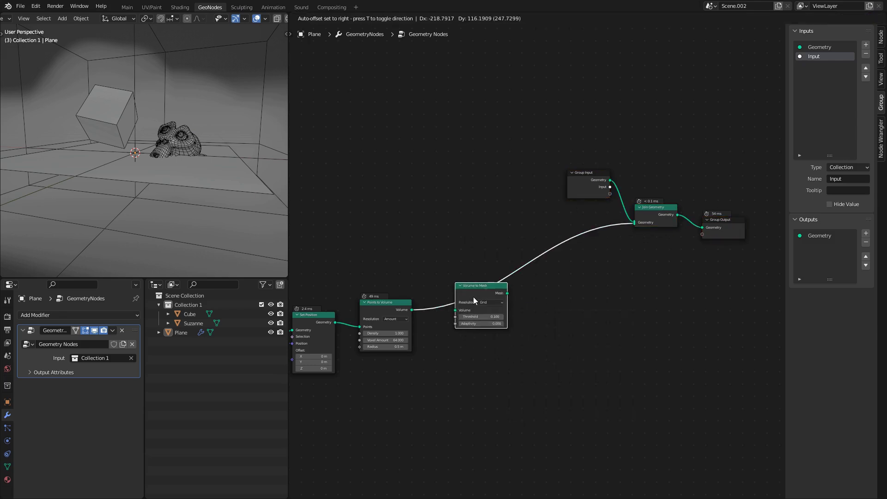
left_click(474, 298)
Step: Set the Points to Volume radius to 0.08 m and hide the 3D viewport's overlays
scroll(480, 352, "up", 2)
middle_click_drag(466, 346, 497, 343)
middle_click_drag(402, 345, 478, 344)
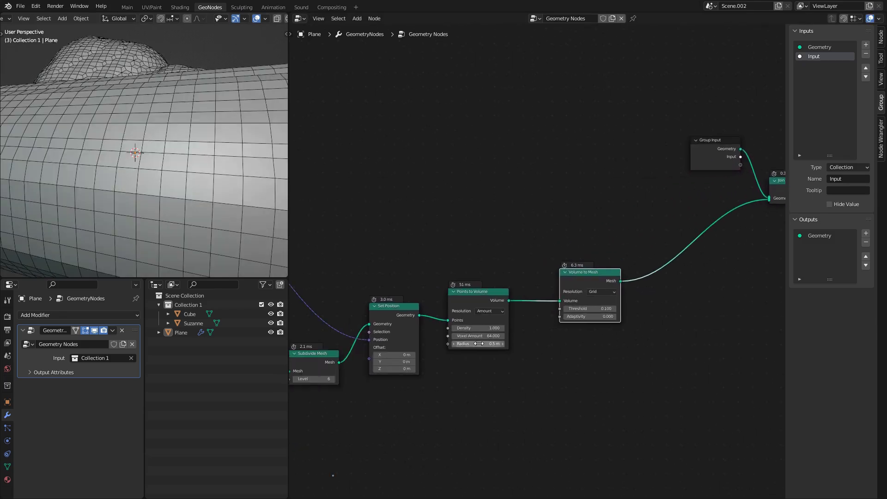
left_click_drag(478, 344, 452, 344)
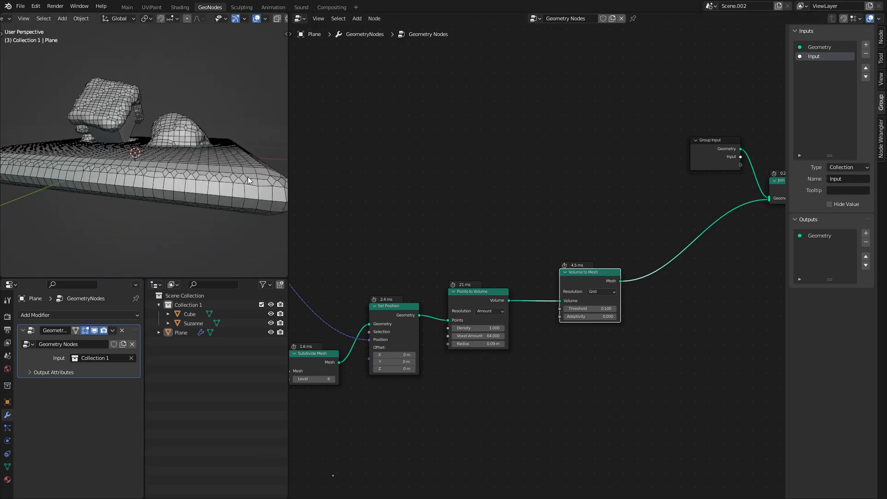
middle_click_drag(247, 177, 199, 216)
mouse_move(462, 344)
left_mouse_down()
mouse_move(448, 344)
mouse_move(463, 343)
left_mouse_up()
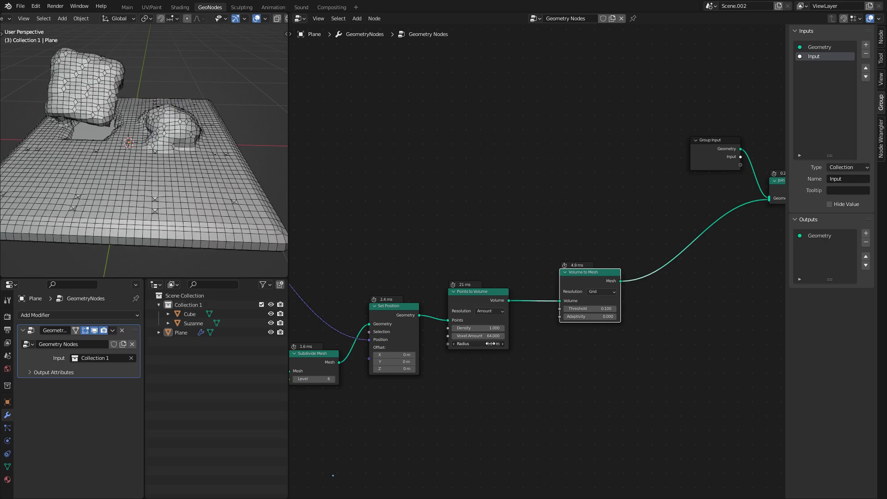
mouse_move(152, 169)
middle_mouse_down()
mouse_move(131, 141)
mouse_move(119, 156)
mouse_move(139, 160)
mouse_move(171, 206)
mouse_move(220, 150)
mouse_move(141, 171)
middle_mouse_up()
key("shift+alt+z")
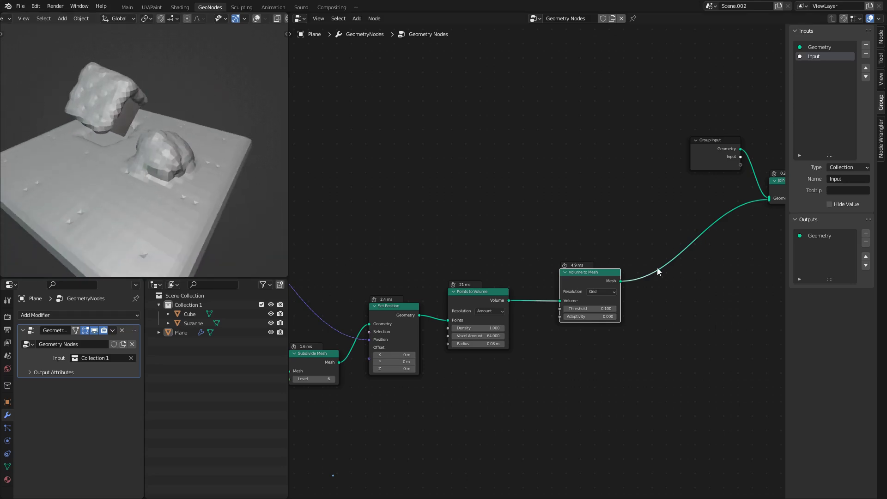
Step: Insert a Set Shade Smooth node between Volume to Mesh and Join Geometry
middle_click_drag(660, 271, 433, 310)
key("shift+a")
type("et")
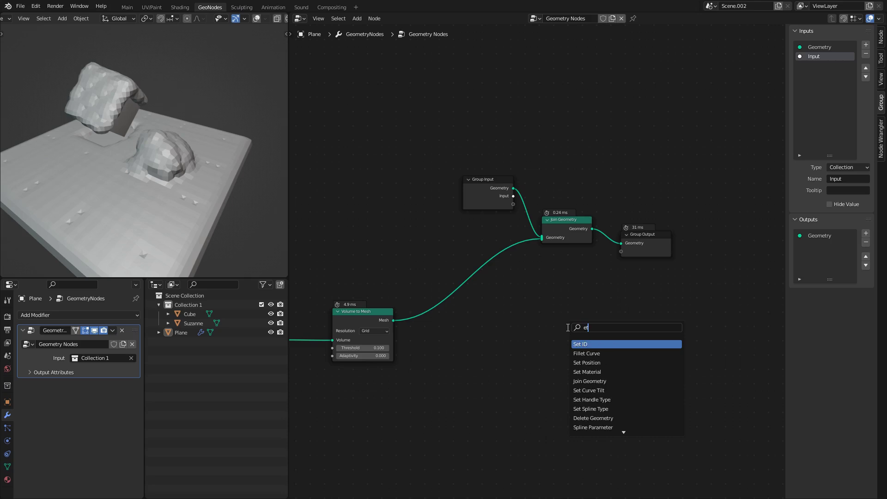
type(" sha")
key("Return")
left_click(459, 311)
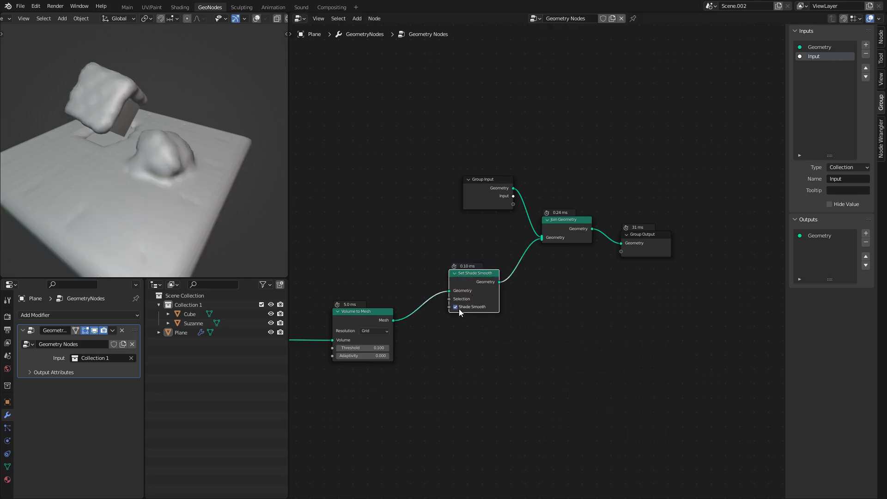
Step: Move Set Shade Smooth and the final input, join and output nodes away from Volume to Mesh, and shift Volume to Mesh closer to Points to Volume
middle_click_drag(368, 216, 396, 214)
left_click_drag(456, 156, 703, 335)
key("g")
left_click(609, 317)
left_click_drag(386, 309, 370, 315)
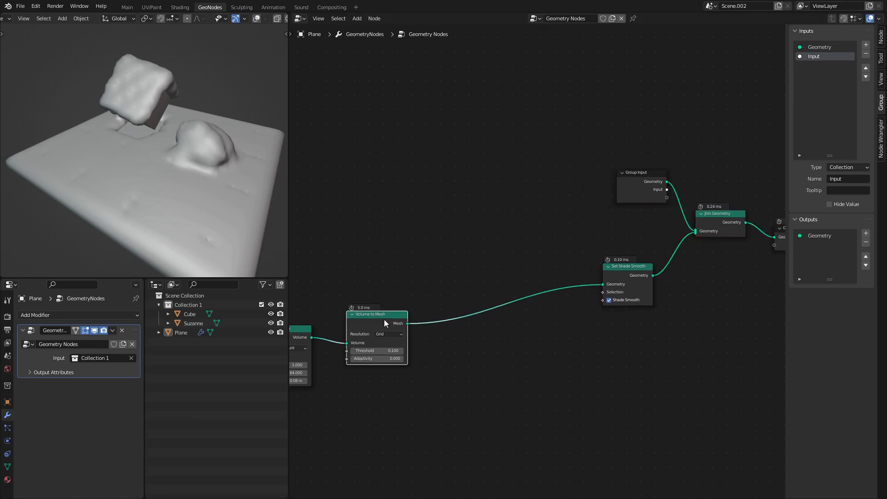
middle_click_drag(441, 332, 469, 289)
Step: Add a Noise Texture node below Volume to Mesh and disconnect Volume to Mesh from Set Shade Smooth
left_click(507, 310)
scroll(508, 311, "up", 1)
key("shift+a")
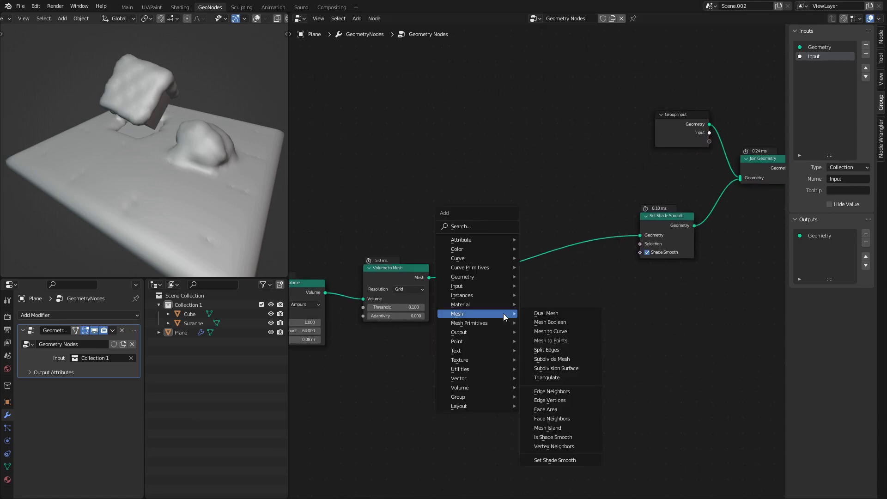
type("snoi")
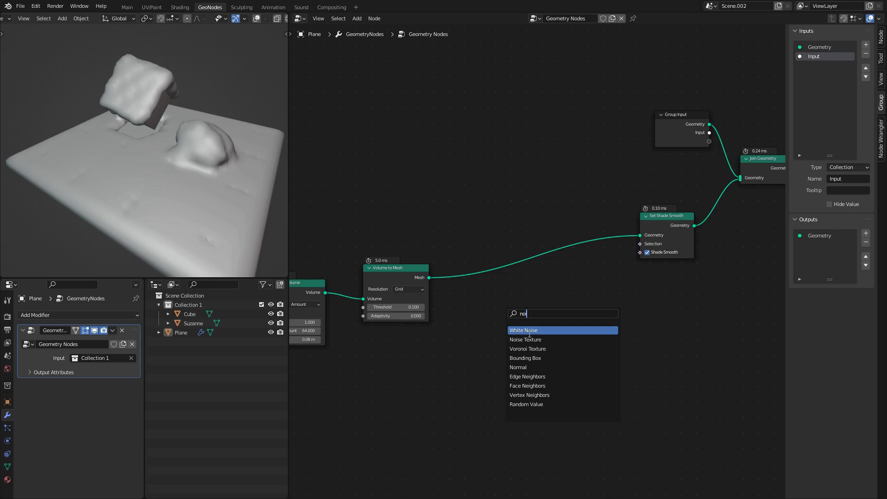
left_click(526, 340)
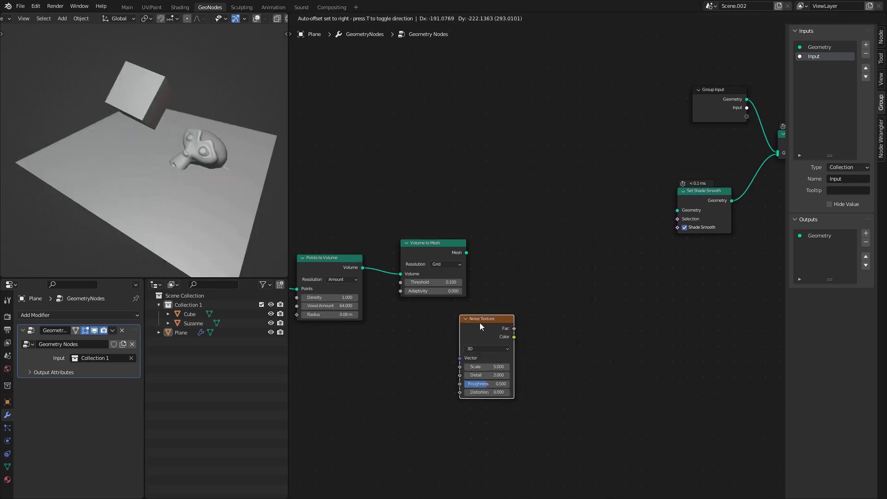
left_click(480, 326)
Step: Add a second Set Position node above Noise Texture and connect Volume to Mesh's Mesh output to its Geometry input
key("shift+a")
type("set po")
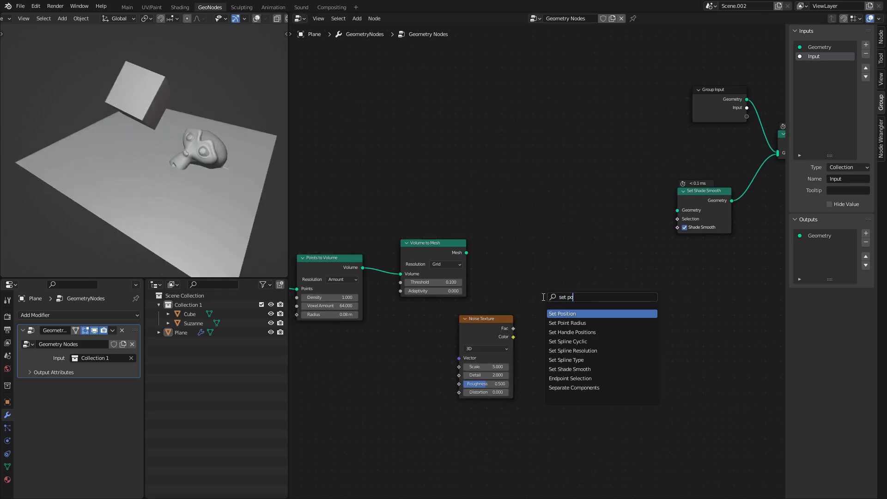
key("Return")
left_click(527, 234)
left_click(464, 257)
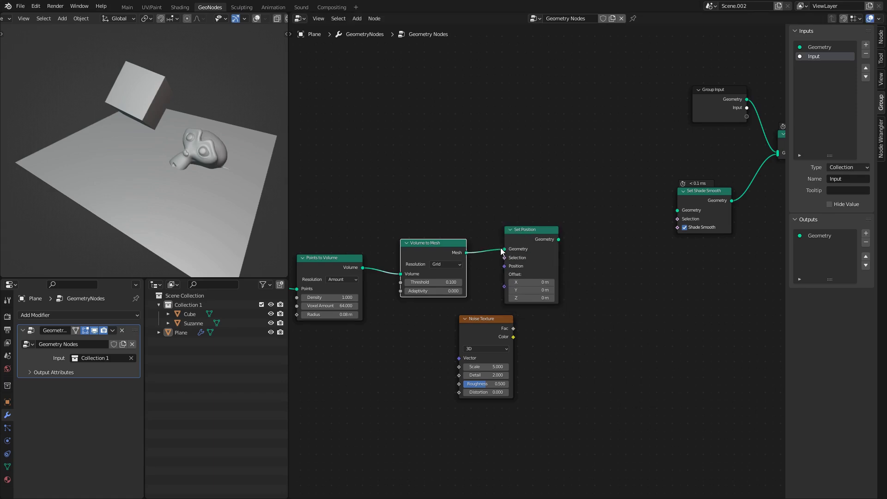
Step: Connect the new Set Position node's Geometry output to Set Shade Smooth and move Noise Texture further down and left
left_click_drag(558, 240, 678, 211)
middle_click_drag(520, 303, 567, 260)
left_click_drag(534, 287, 416, 320)
Step: Add a Vector Math node below Set Position and arrange it just right of Noise Texture
left_click(500, 335)
key("shift+a")
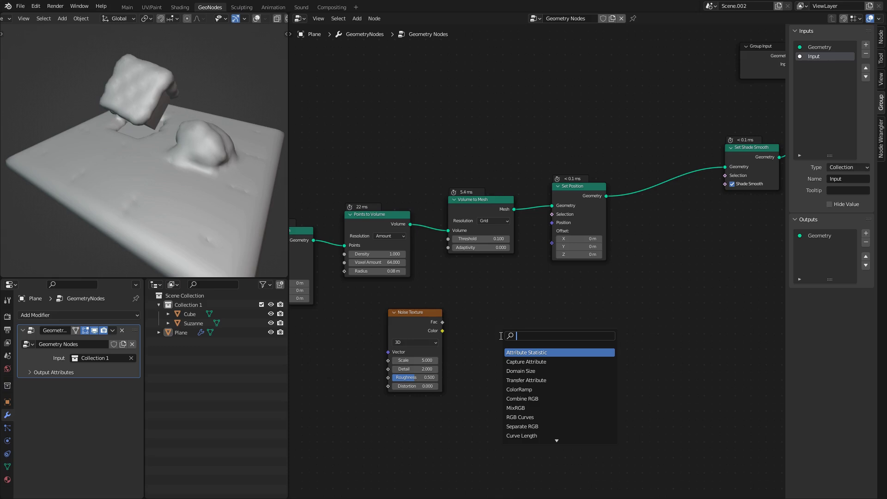
type("vect")
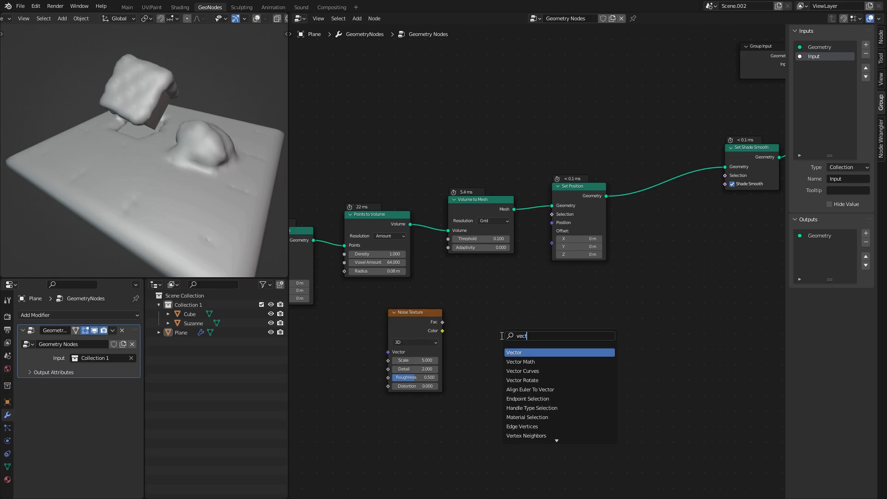
key("Down")
key("Return")
left_click(478, 304)
left_click_drag(443, 317, 409, 355)
left_click_drag(495, 313, 466, 318)
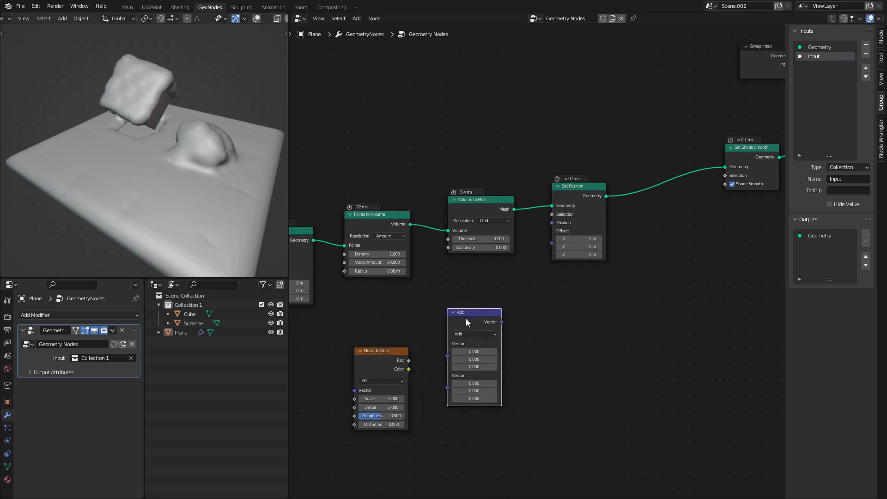
Step: Feed Noise Texture's Color into the Vector Math node, switch it to Subtract and set all three subtracted components to 0.5
left_click(409, 371)
left_click_drag(448, 355, 447, 356)
left_click(464, 337)
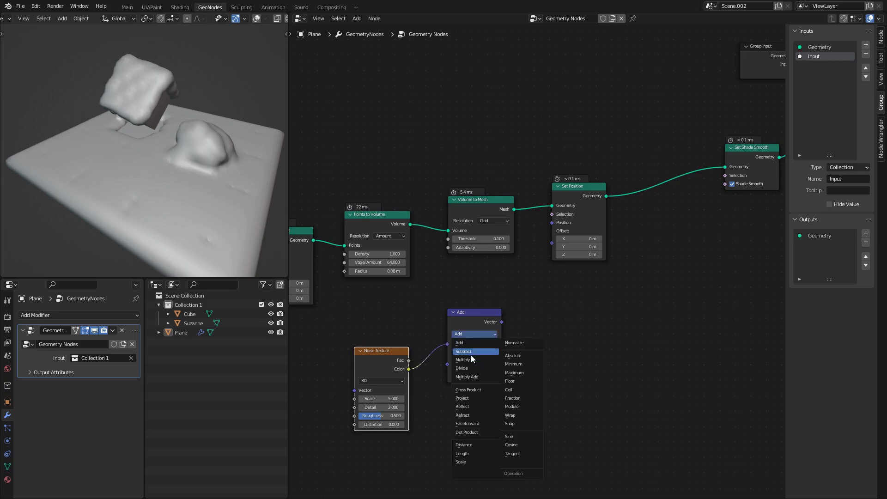
left_click(471, 355)
left_click(477, 375)
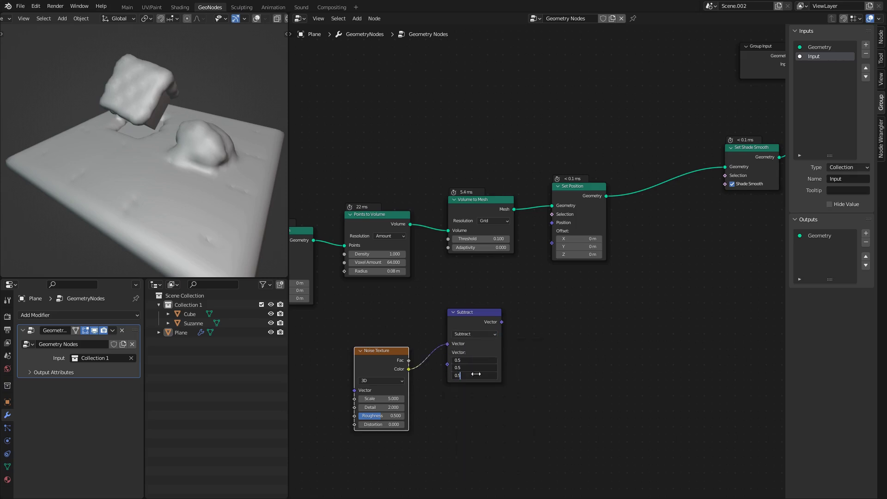
type("0.5")
key("Return")
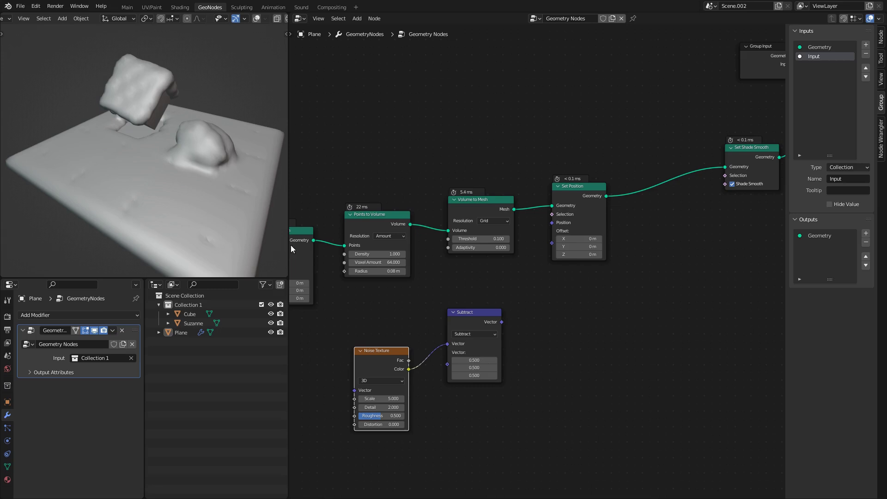
Step: Connect Subtract's Vector output to the last Set Position's Offset and move Noise Texture and Subtract together down and left
left_click_drag(503, 322, 552, 245)
middle_click_drag(495, 262, 547, 220)
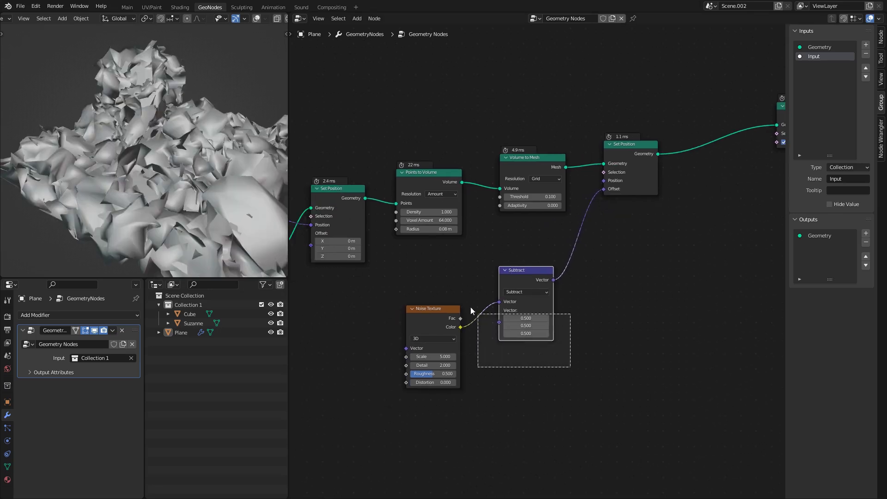
left_click_drag(517, 273, 435, 314)
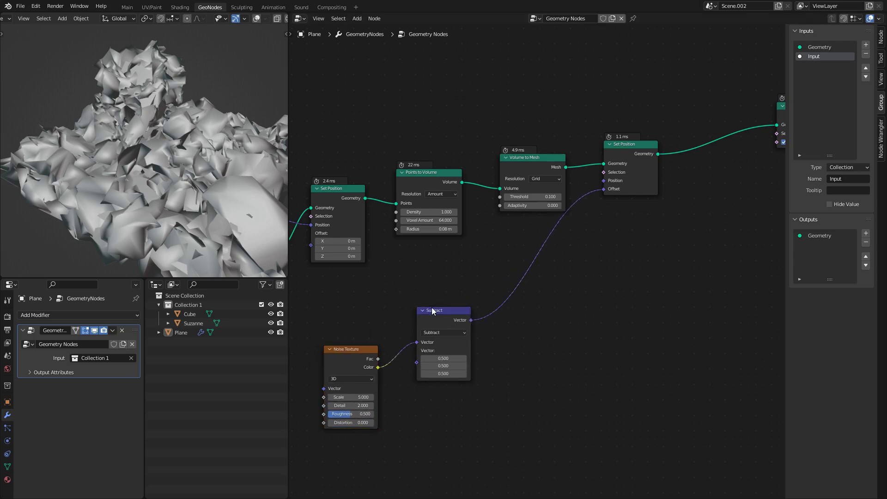
Step: Duplicate the Subtract node onto the link between Subtract and Set Position and change the copy's operation to Scale
key("shift+d")
left_click(522, 261)
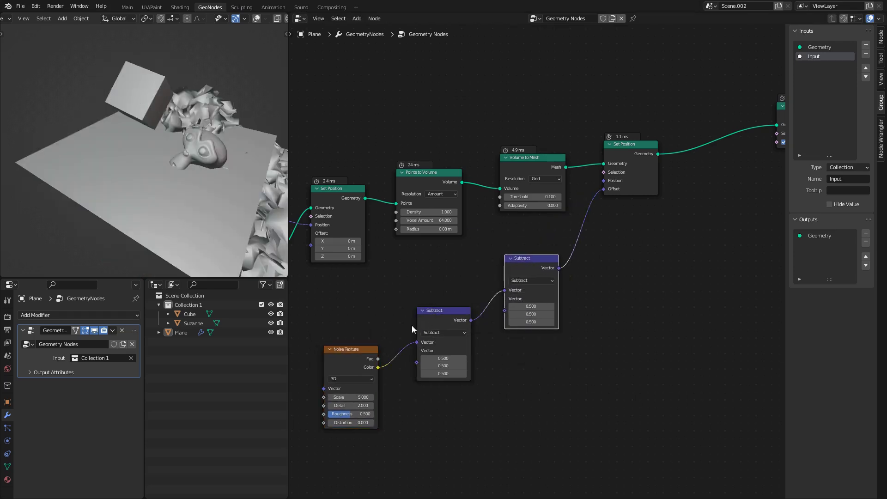
left_click(529, 280)
left_click(531, 404)
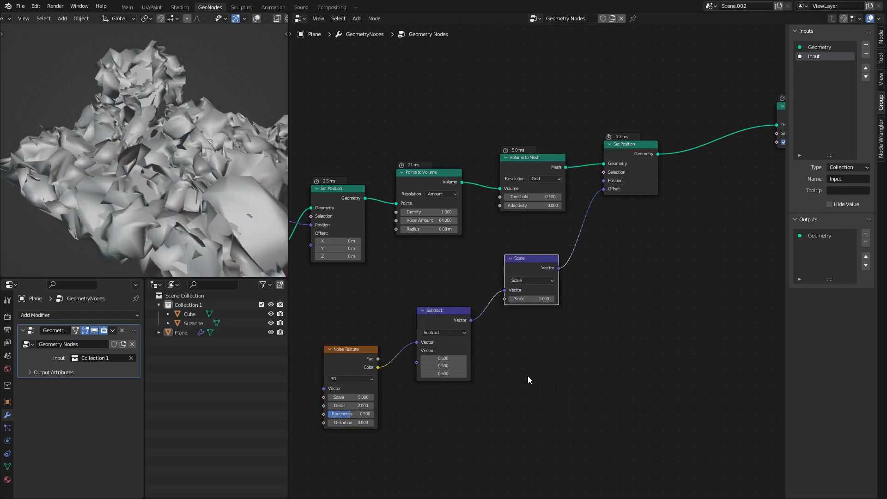
Step: Try a factor of 0.34 on the Scale node together with a Noise Texture scale of 1
left_click_drag(535, 297, 506, 297)
scroll(500, 346, "up", 1)
double_click(460, 379)
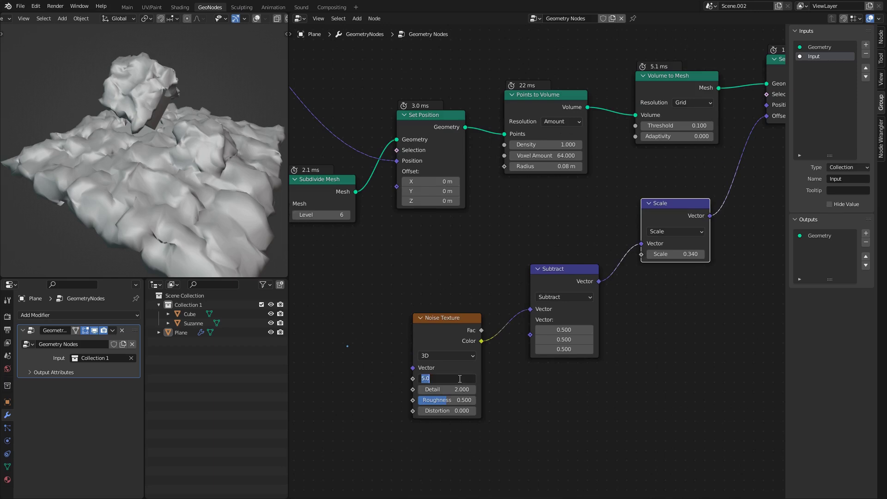
type("1")
key("Return")
Step: Lower the Scale node's factor to 0.16 and set the Noise Texture scale to 4
middle_click_drag(720, 221, 673, 236)
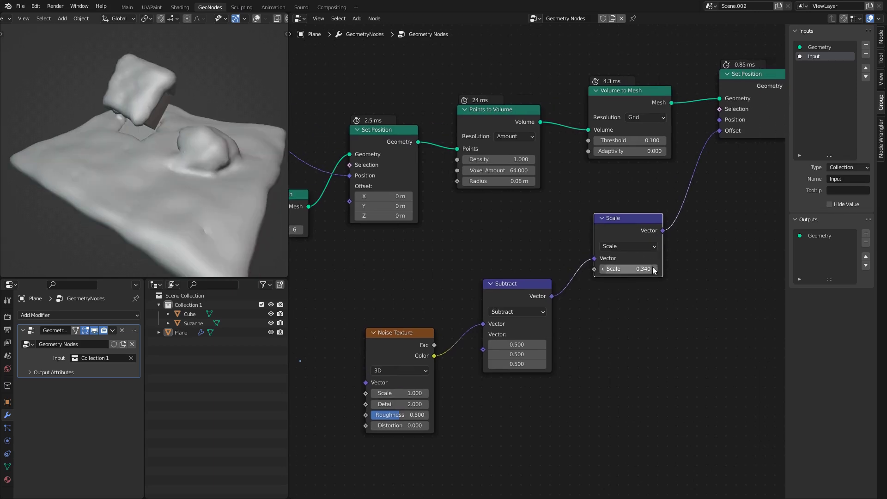
left_click_drag(645, 269, 600, 268)
double_click(407, 393)
type("4")
key("Return")
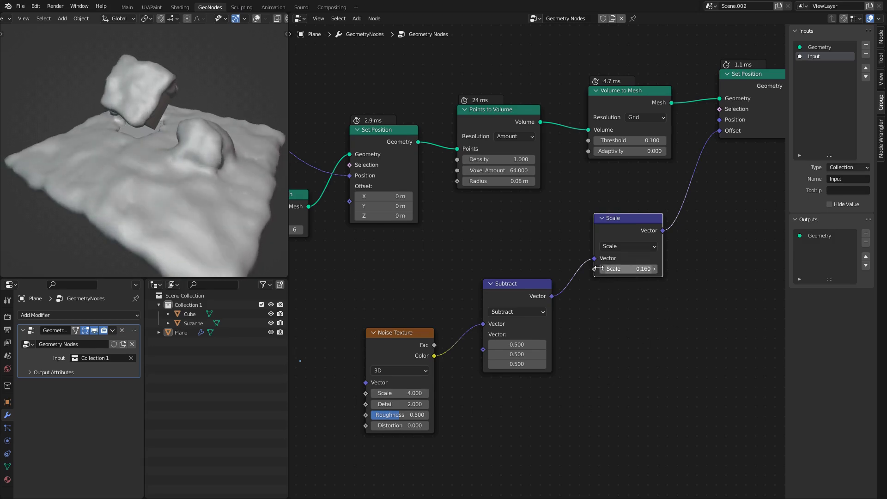
Step: Set the Subdivide Mesh level to 7
middle_click_drag(182, 188, 223, 160)
middle_click_drag(468, 152, 440, 212)
middle_click_drag(83, 154, 260, 173)
scroll(405, 250, "down", 3)
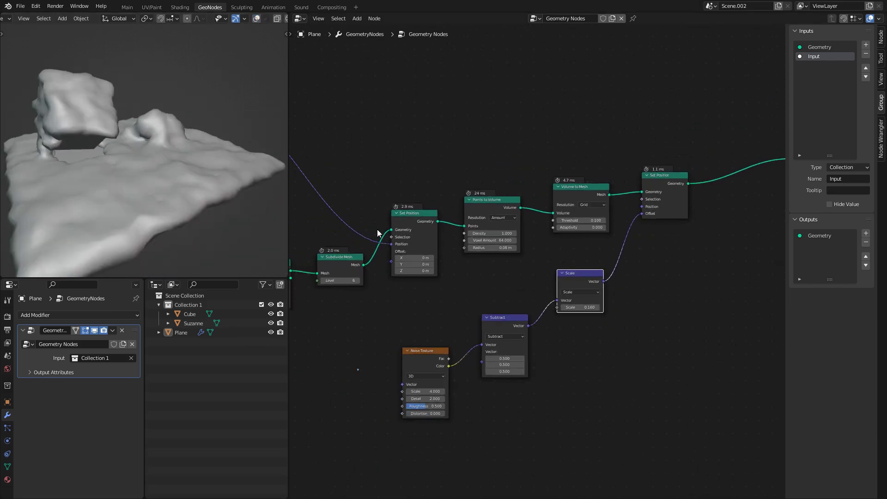
middle_click_drag(147, 166, 154, 168)
middle_click_drag(403, 229, 573, 216)
middle_click_drag(440, 211, 525, 198)
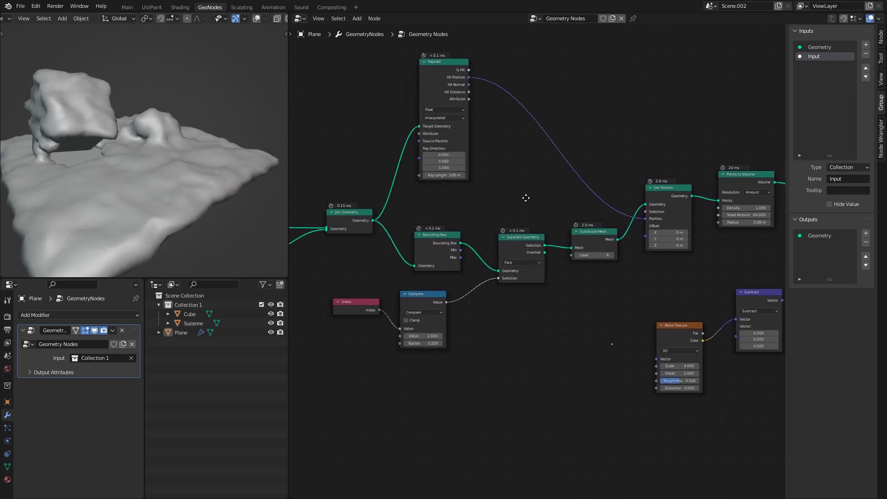
middle_click_drag(574, 235, 568, 237)
scroll(569, 237, "up", 2)
left_click(532, 266)
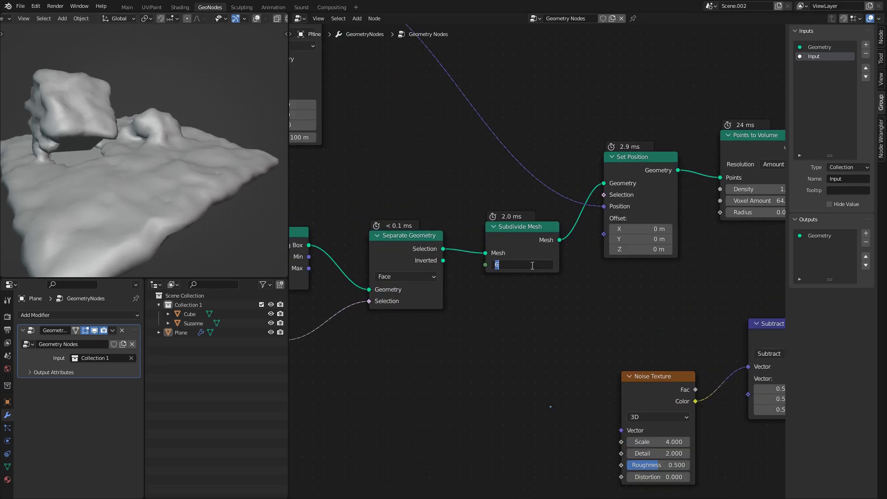
key("Return")
Step: Try a radius of 0.1 m on the Points to Volume node
mouse_move(268, 151)
middle_mouse_down()
mouse_move(192, 140)
mouse_move(186, 160)
mouse_move(155, 168)
mouse_move(114, 138)
mouse_move(116, 149)
middle_mouse_up()
middle_click_drag(523, 232, 314, 269)
middle_click_drag(531, 257, 504, 281)
scroll(542, 284, "up", 3)
left_click(521, 275)
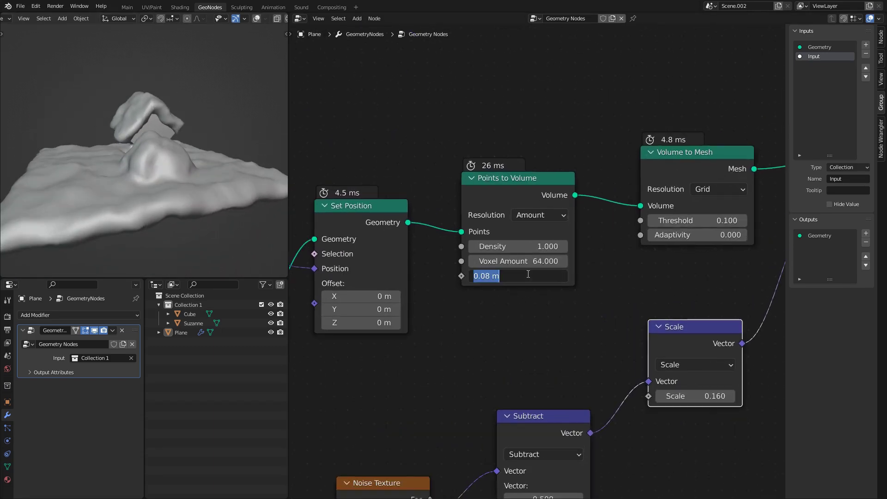
type("0.1")
key("Return")
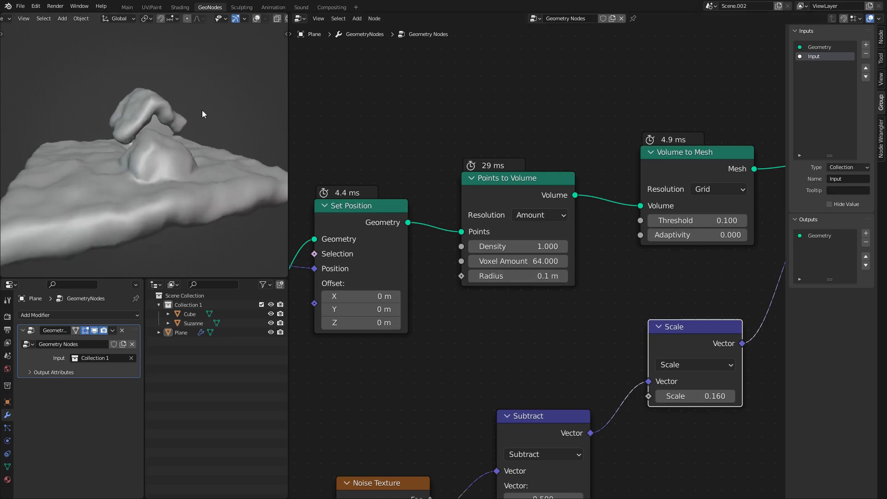
Step: Select the plane and try moving it along the Y axis
middle_click_drag(201, 110, 168, 157)
left_click(178, 125)
key("g")
key("y")
left_click(151, 107)
left_click(167, 158)
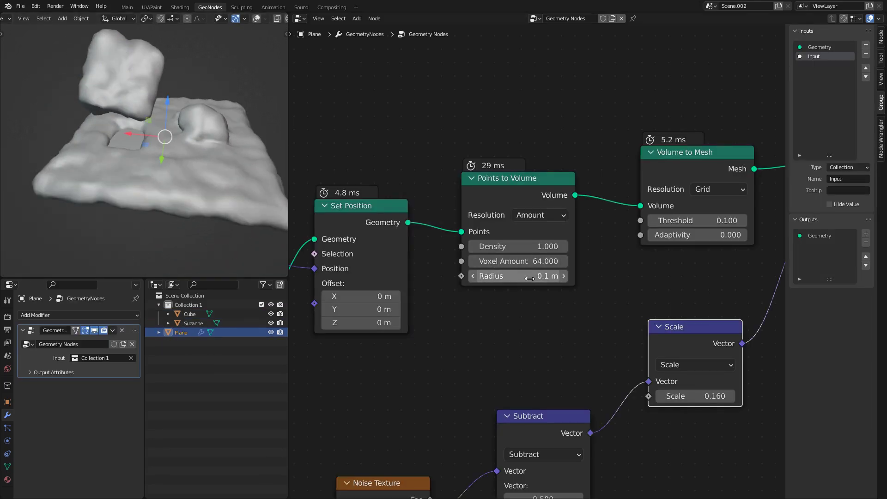
Step: Reduce the Points to Volume radius to 0.05 m
left_click_drag(529, 278, 493, 278)
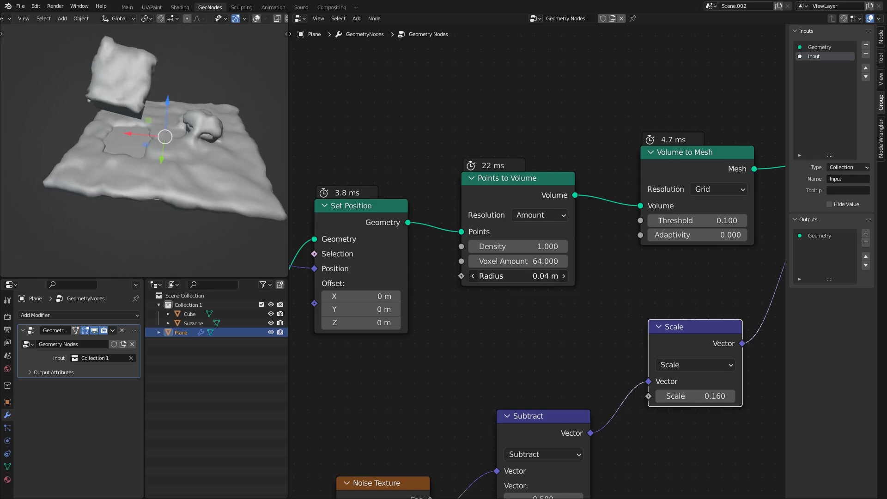
left_click(537, 277)
type("0.05")
key("Return")
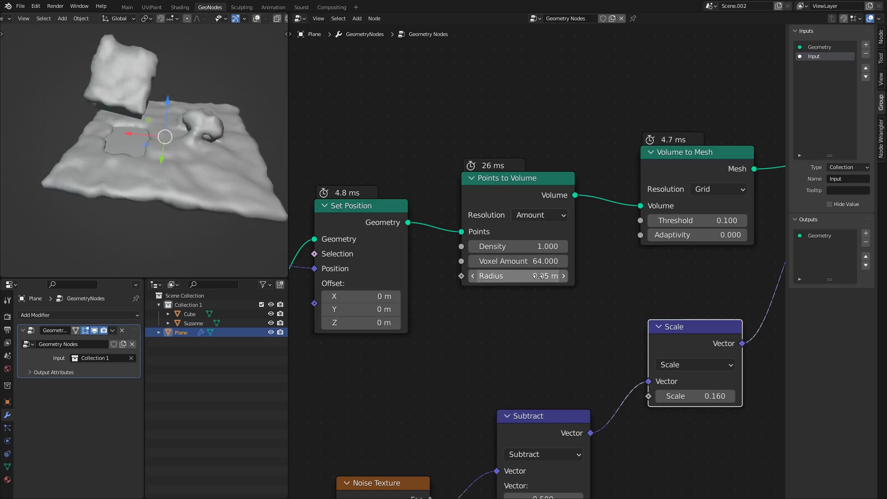
Step: Test a Points to Volume radius of 0.01 m and set it back to 0.05 m
middle_click_drag(218, 154, 143, 108)
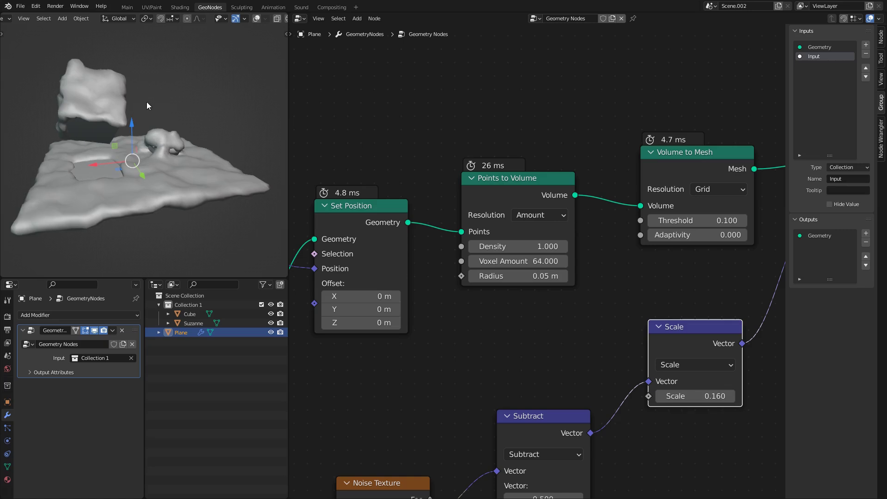
scroll(147, 120, "up", 5)
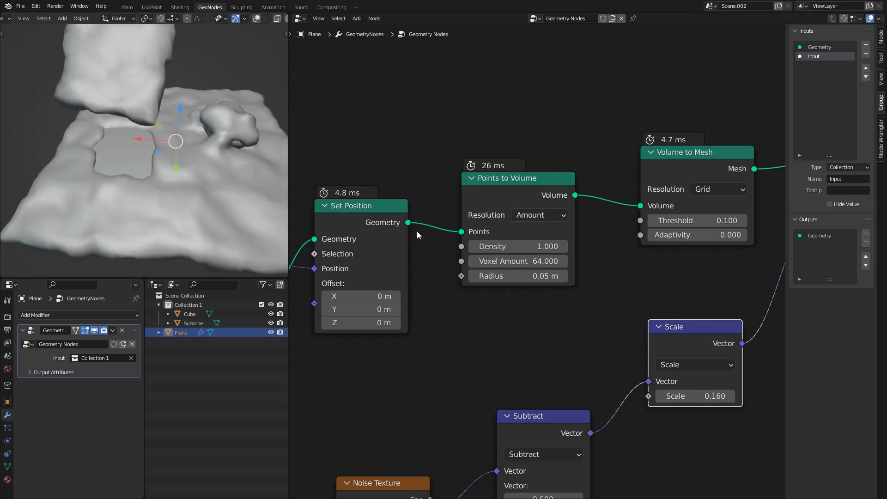
left_click_drag(509, 276, 537, 276)
left_click(501, 275)
type("0.01")
key("Return")
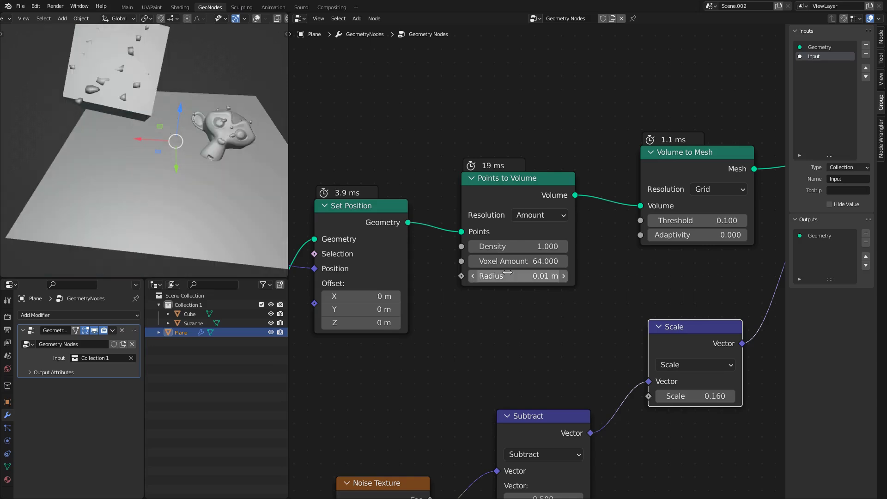
left_click(527, 276)
type("0.05")
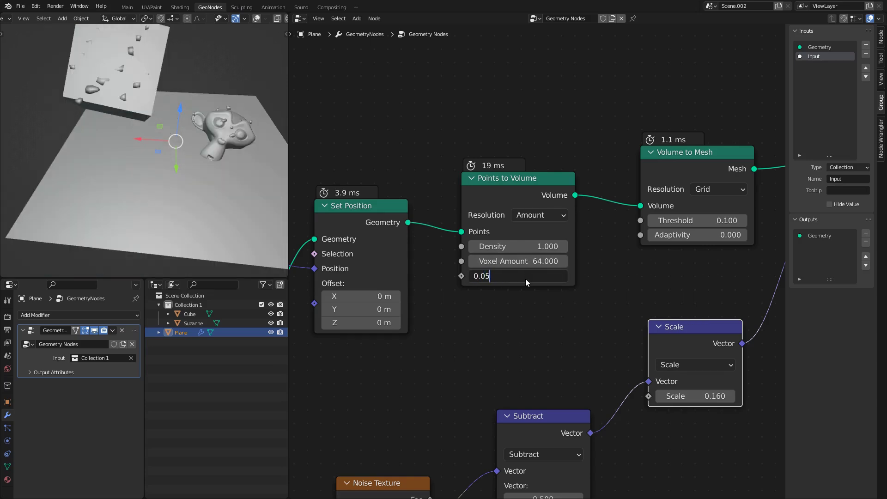
key("Return")
Step: Switch the Points to Volume resolution mode to Size and set the voxel size to 0.1 m
middle_click_drag(469, 217, 521, 223)
left_click(587, 223)
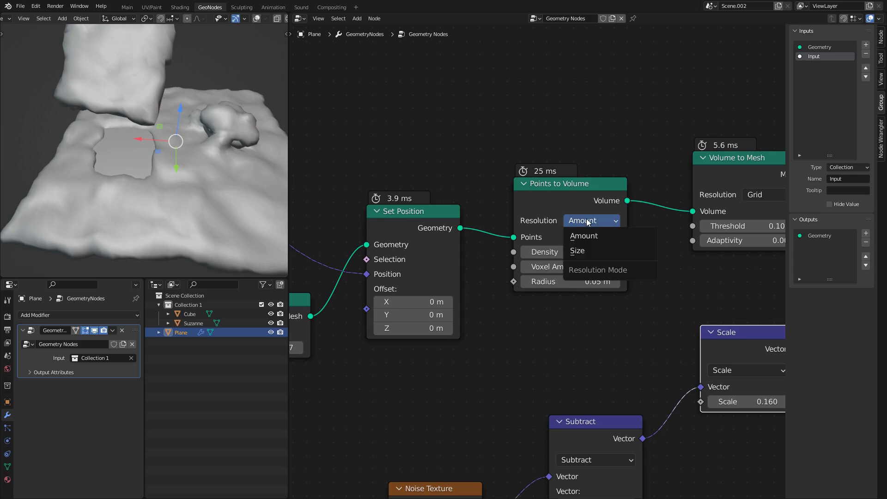
left_click(587, 250)
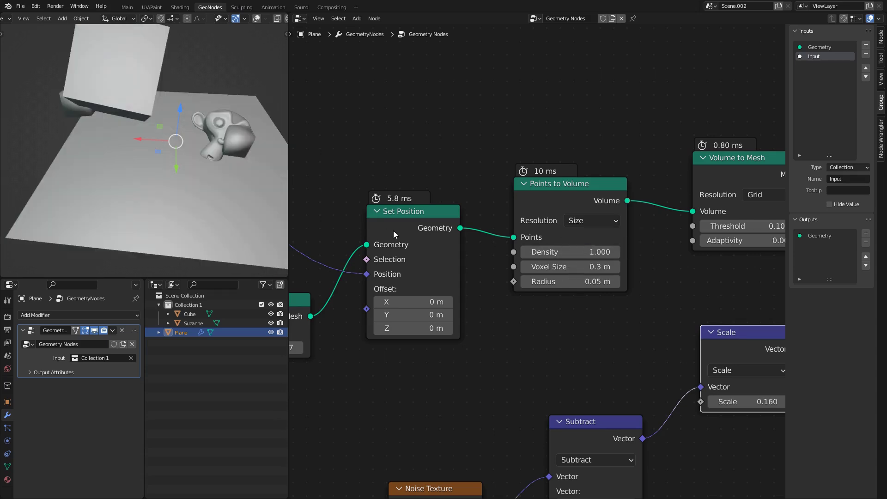
left_click(562, 267)
left_click(561, 266)
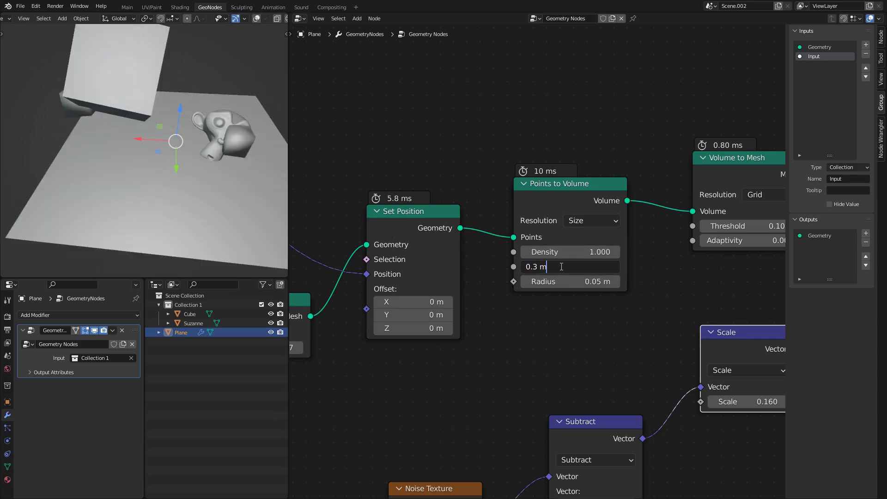
type("1")
key("Return")
Step: Try a voxel size of 0.01 m on Points to Volume
left_click(608, 266)
left_click(535, 267)
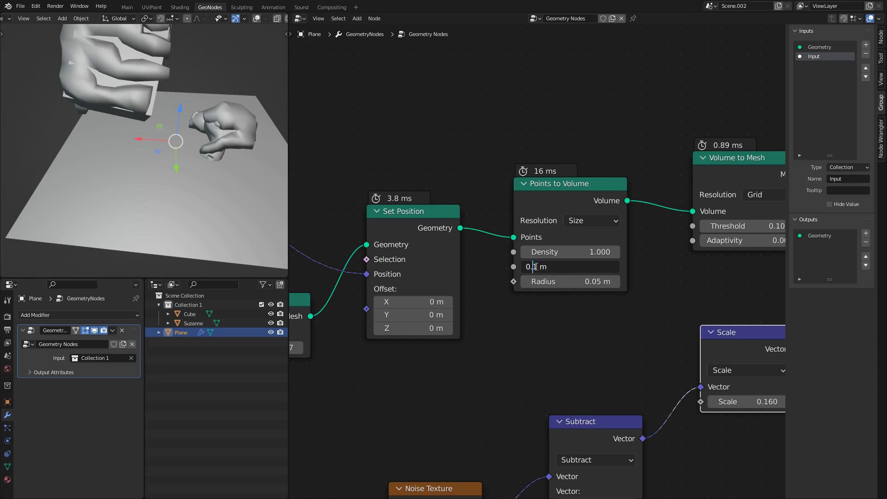
key("Return")
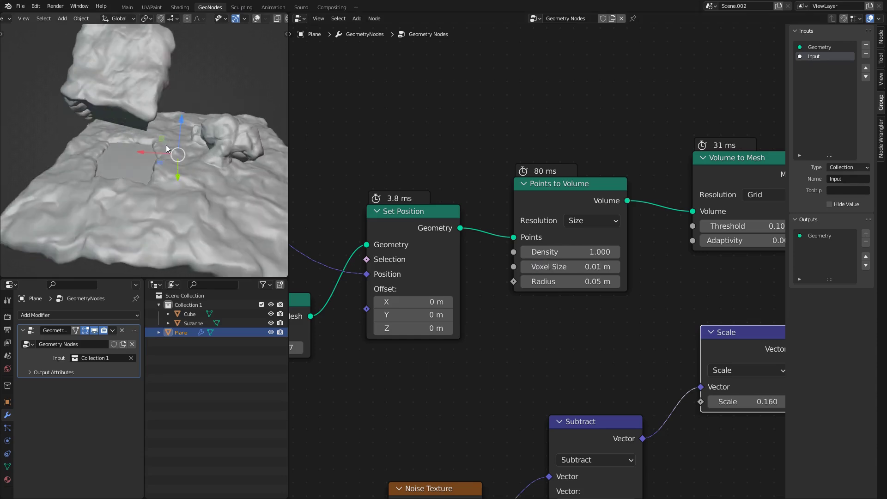
Step: Set the Points to Volume voxel size to 0.05 m
left_click(566, 266)
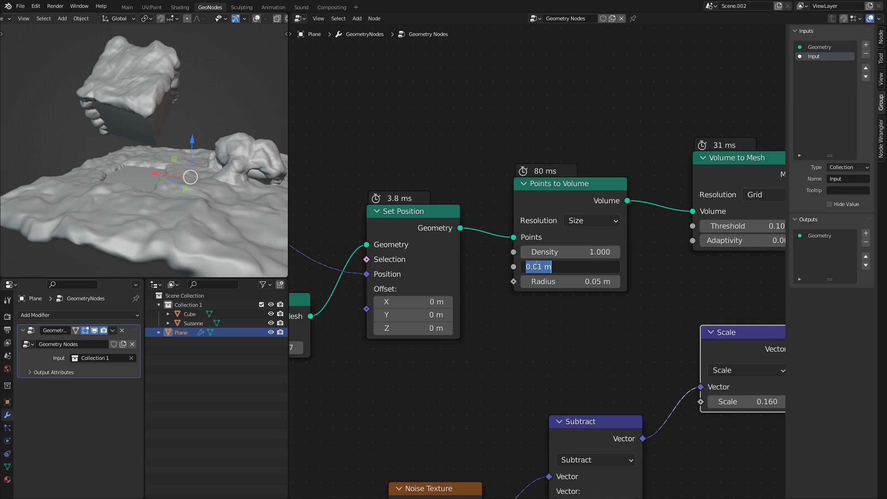
left_click_drag(534, 266, 592, 272)
key("Return")
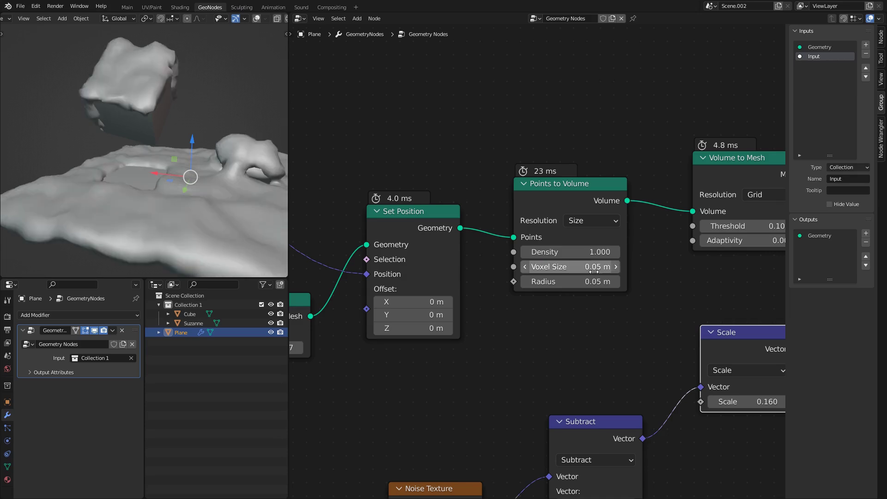
Step: Examine the snow surface on the cube, monkey head and plane alongside the volume conversion nodes
middle_click_drag(655, 253, 495, 254)
scroll(495, 252, "down", 2)
middle_click_drag(533, 217, 507, 227)
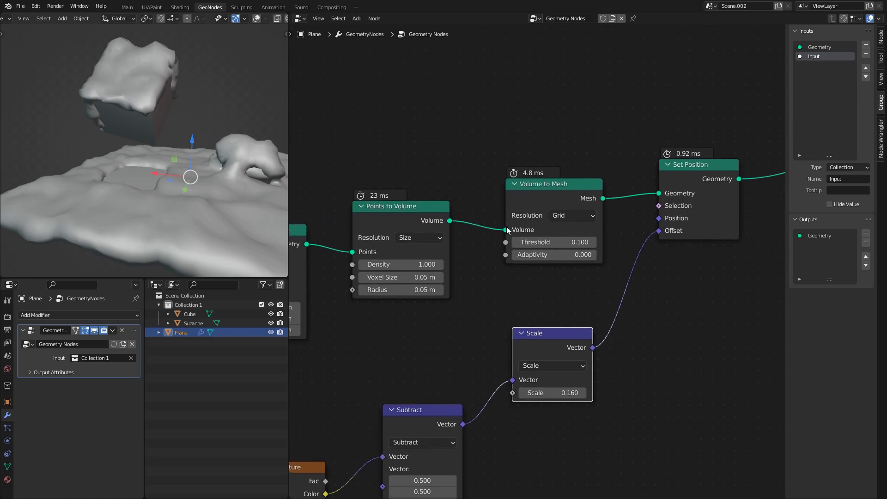
middle_click_drag(225, 175, 245, 160)
middle_click_drag(204, 178, 231, 179)
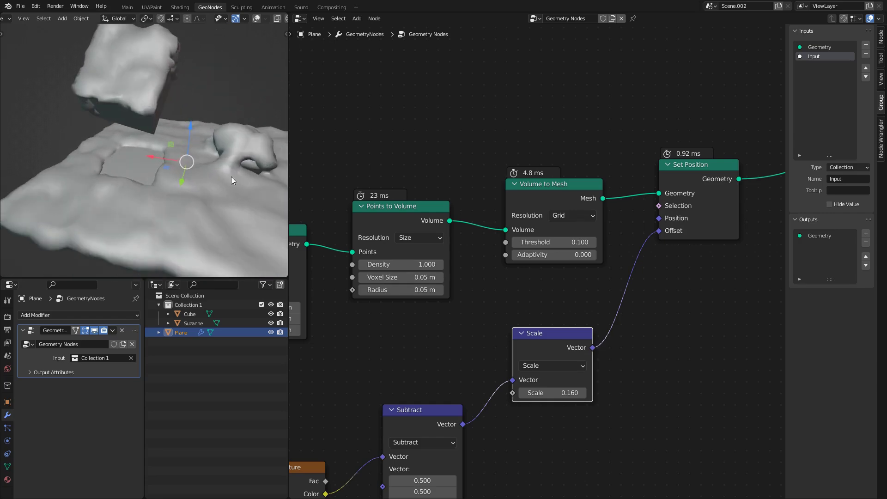
scroll(485, 285, "down", 3)
scroll(554, 266, "up", 4)
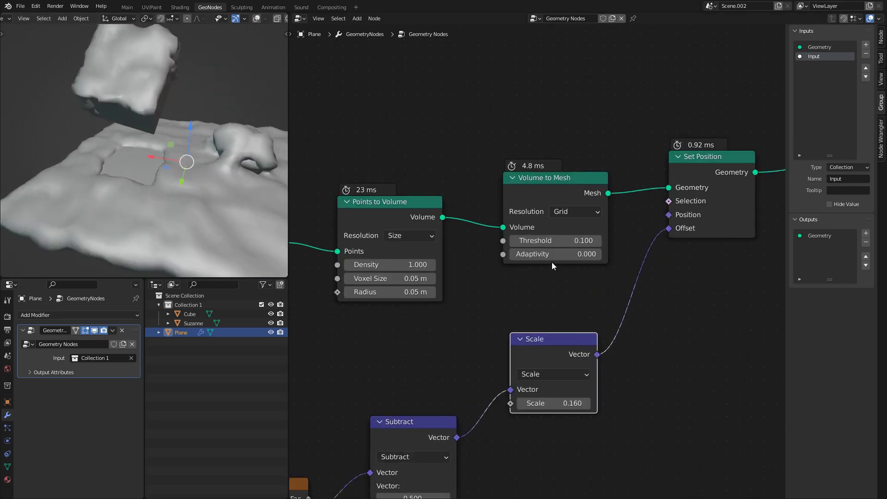
Step: Try Volume to Mesh thresholds of 0.5 and 0.2, and set the threshold back to 0.1
double_click(530, 242)
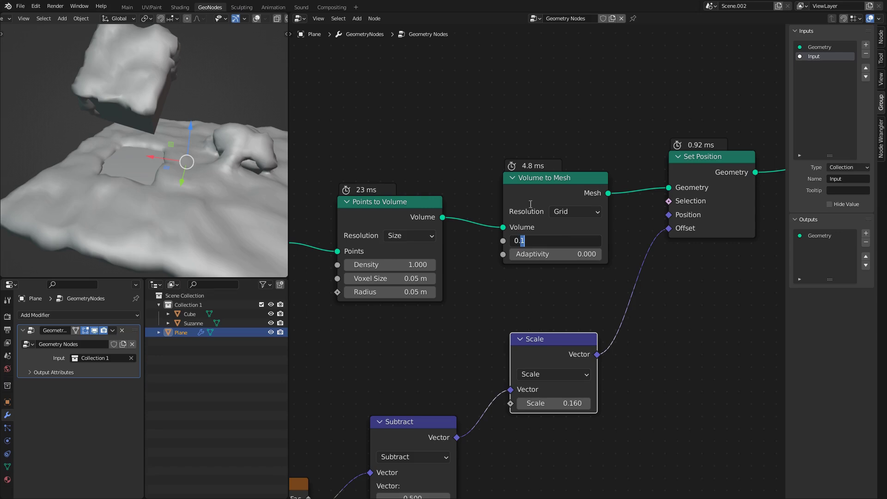
type("5")
key("Return")
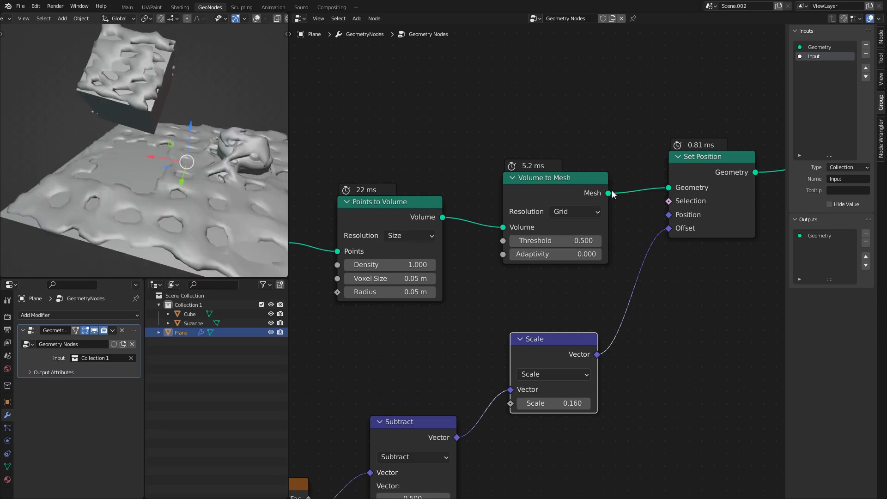
left_click(572, 236)
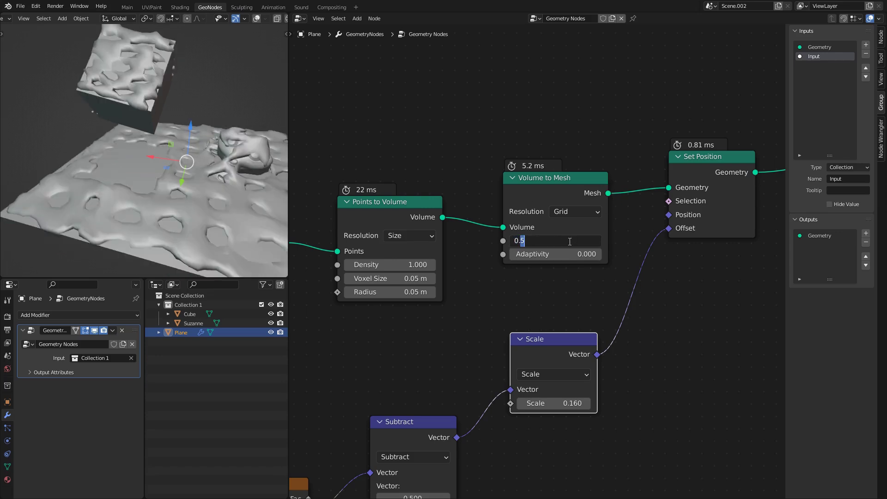
type("1")
key("Return")
left_click(597, 240)
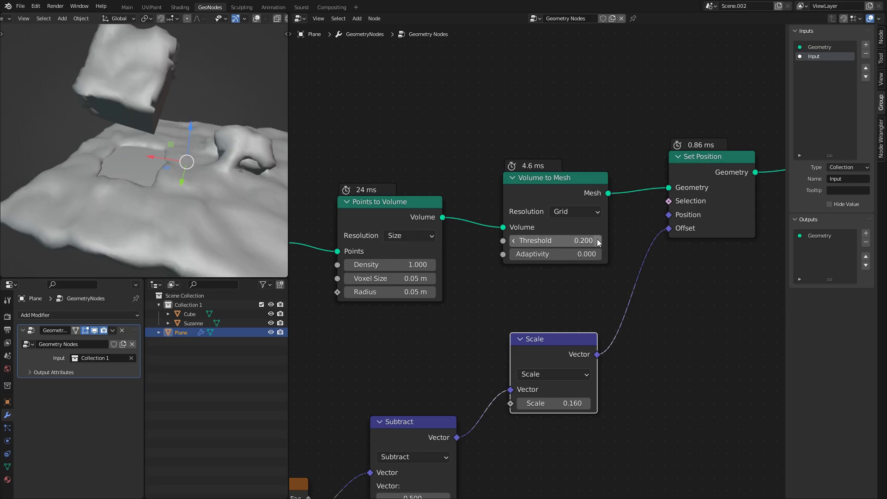
left_click(515, 241)
Step: Move Points to Volume, all nodes after it and the noise displacement nodes away from the upstream Set Position to free space between them
middle_click_drag(389, 233, 534, 226)
scroll(596, 221, "down", 5)
scroll(594, 231, "down", 9)
scroll(470, 254, "up", 3)
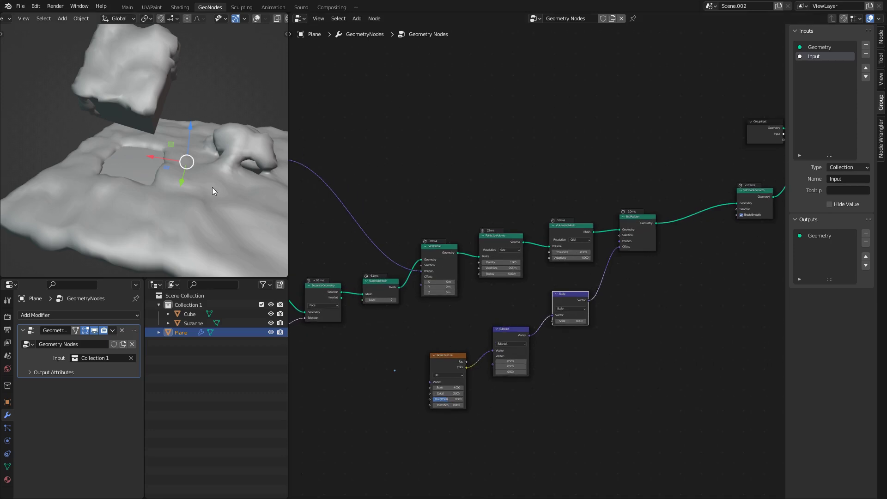
middle_click_drag(383, 193, 367, 163)
mouse_move(422, 376)
left_mouse_down()
mouse_move(444, 372)
mouse_move(410, 353)
mouse_move(410, 366)
left_mouse_up()
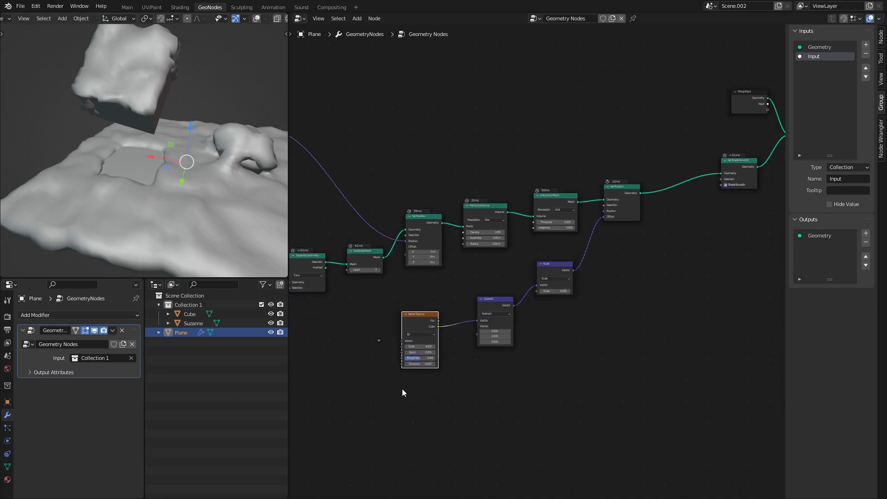
left_click_drag(388, 398, 589, 250)
middle_click_drag(589, 250, 575, 256)
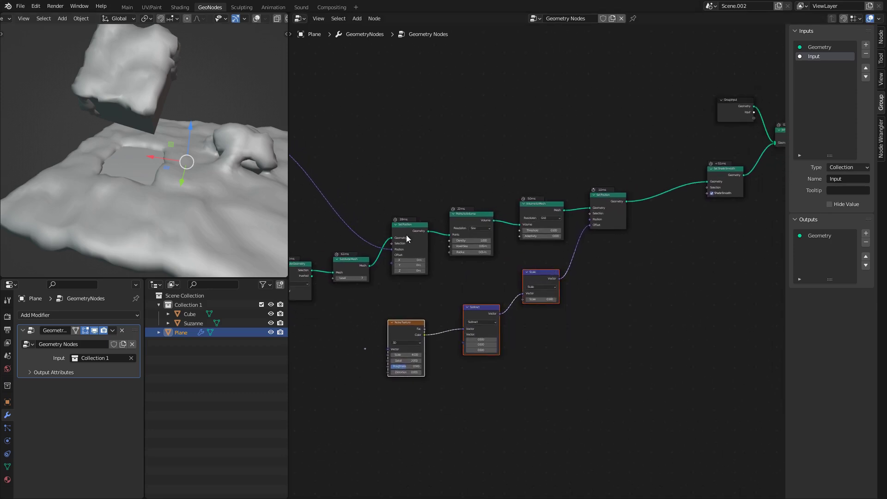
scroll(384, 222, "down", 4)
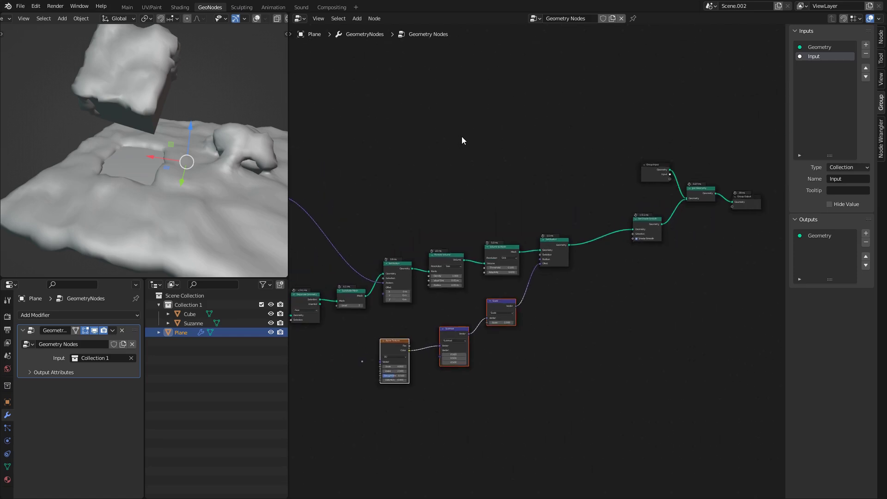
left_click_drag(462, 137, 767, 339, "shift")
left_click_drag(451, 271, 580, 278)
left_click(499, 258)
scroll(468, 250, "up", 4)
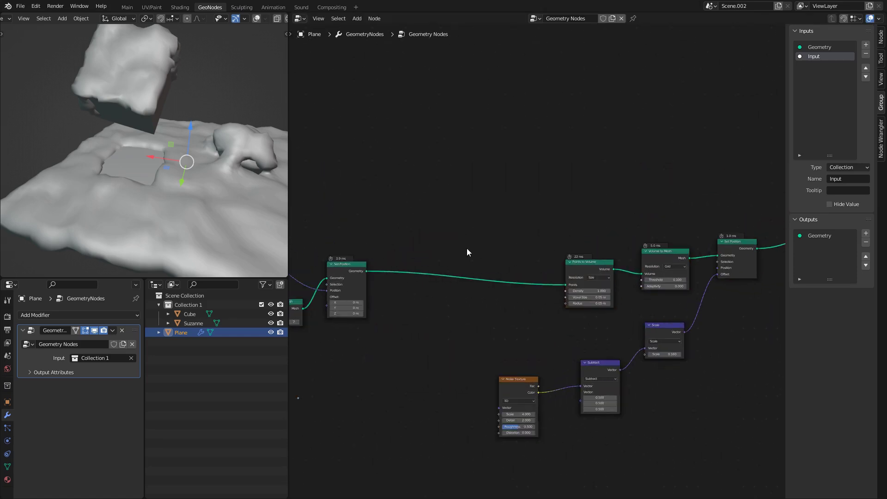
middle_click_drag(467, 251, 487, 231)
key("shift+a")
type("ins")
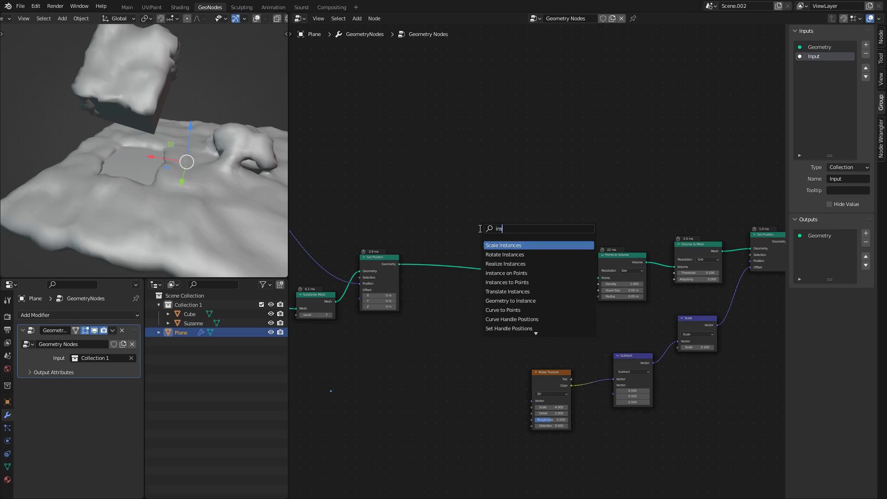
left_click(507, 282)
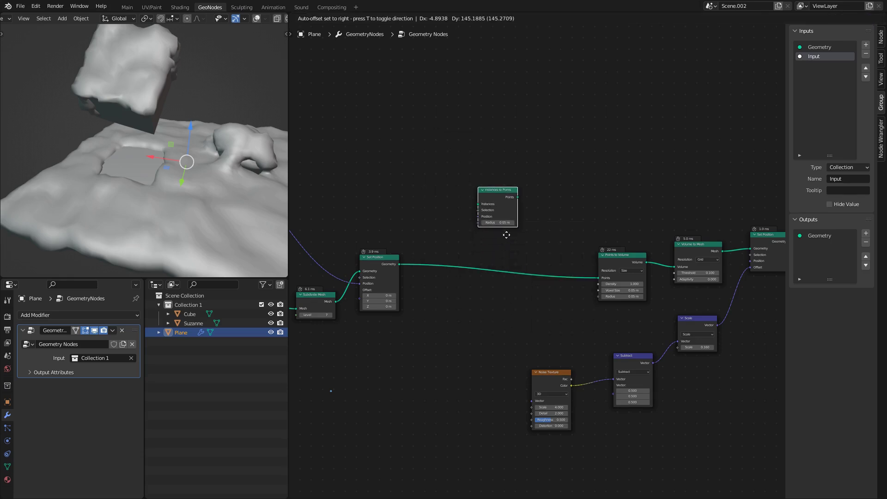
left_click(504, 193)
Step: Add an Instance on Points node above the link between Set Position and Points to Volume
key("shift+a")
type("inst")
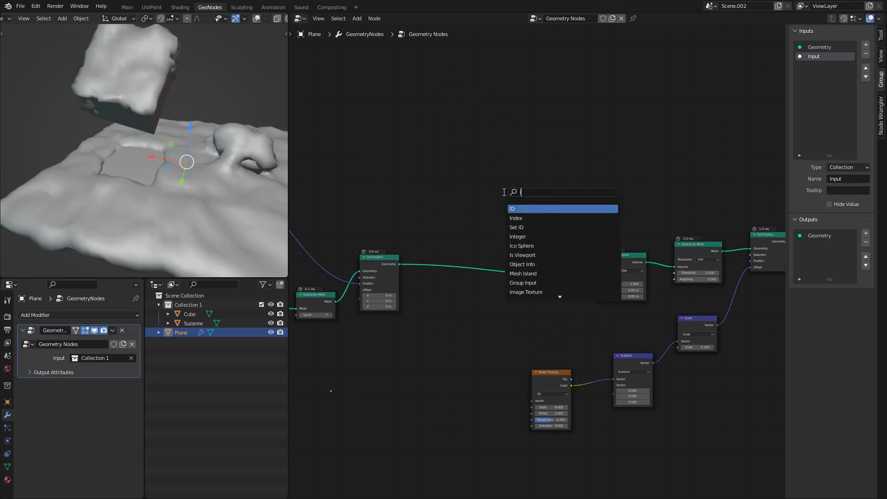
key("Down")
key("Down")
key("Return")
left_click(501, 173)
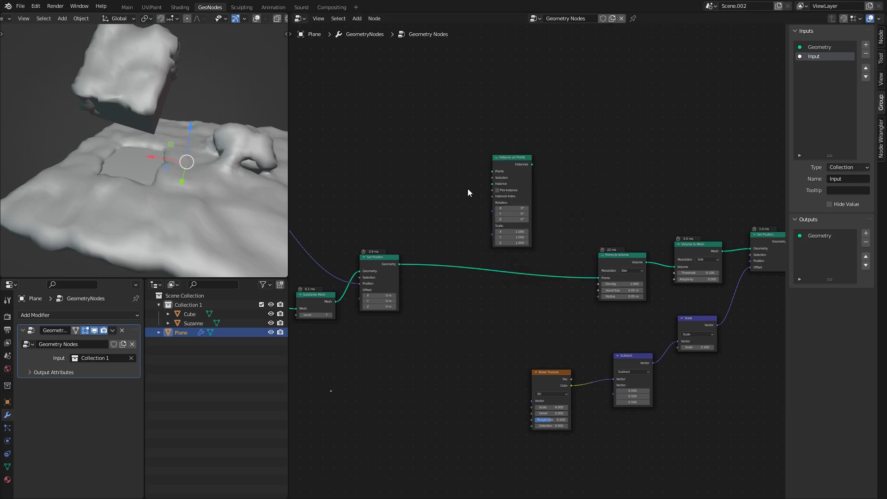
Step: Add a Mesh Line node and feed its mesh into the Points input of Instance on Points
key("shift+a")
type("mesh")
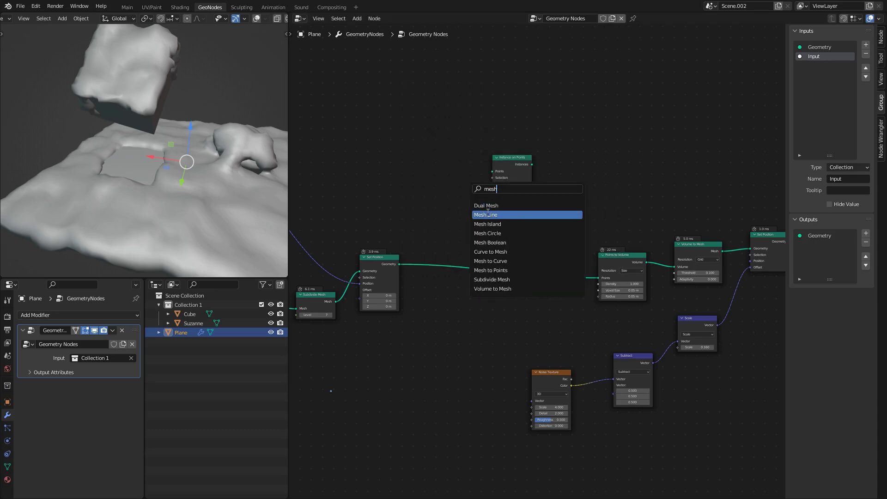
left_click(487, 214)
left_click(431, 184)
middle_click_drag(513, 181, 557, 204)
scroll(556, 203, "up", 4)
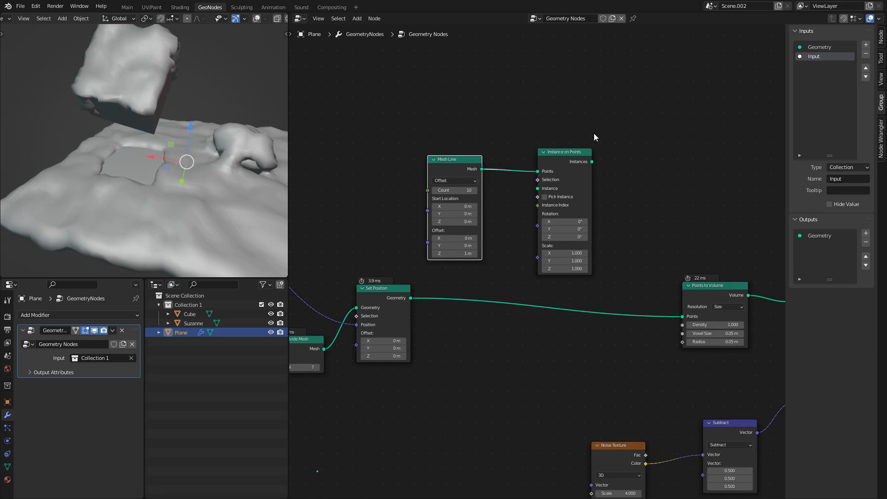
left_click_drag(573, 153, 578, 164)
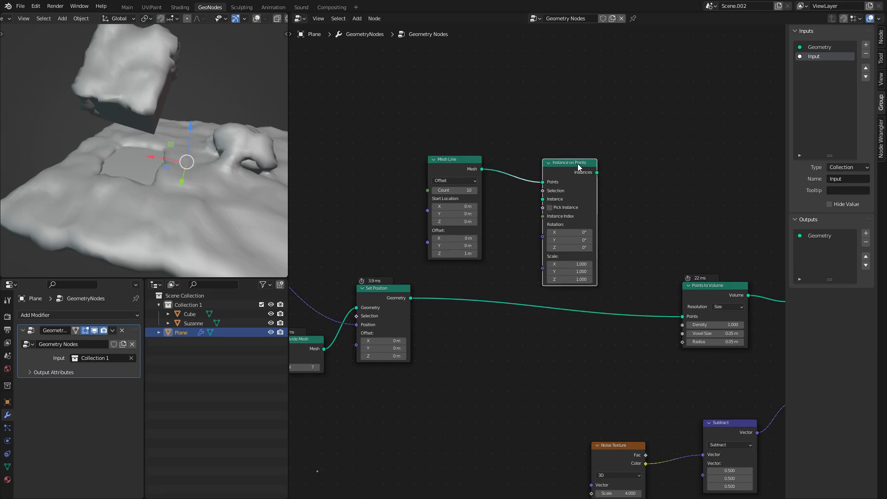
Step: Connect the upstream Set Position geometry to the Instance input of Instance on Points, and its Instances output to Points to Volume
left_click_drag(410, 298, 545, 201)
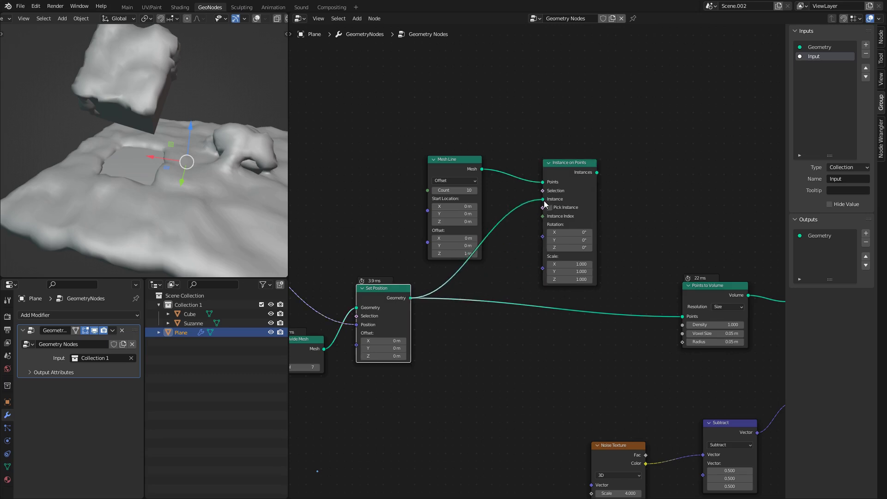
left_click_drag(456, 171, 440, 136)
left_click(633, 214)
key("shift+a")
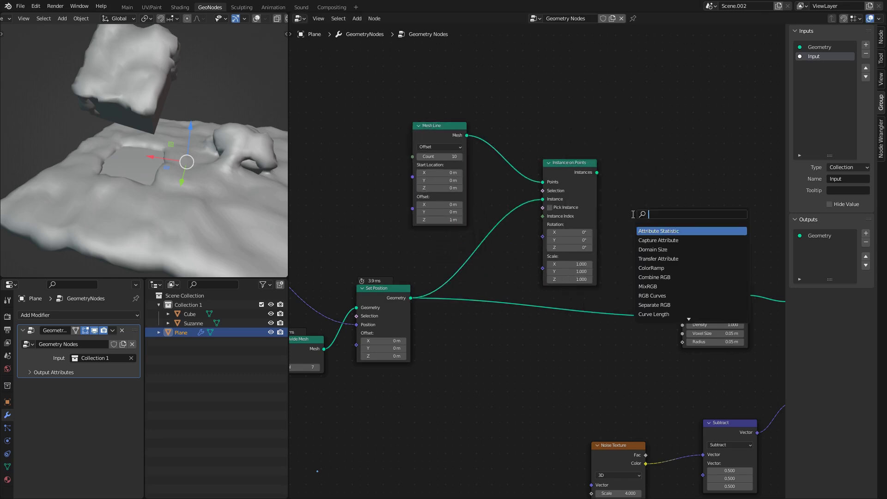
type("join")
key("Escape")
middle_click_drag(632, 205, 566, 221)
left_click_drag(531, 190, 616, 331)
Step: Insert a Realize Instances node between Instance on Points and Points to Volume
key("shift+a")
type("reali")
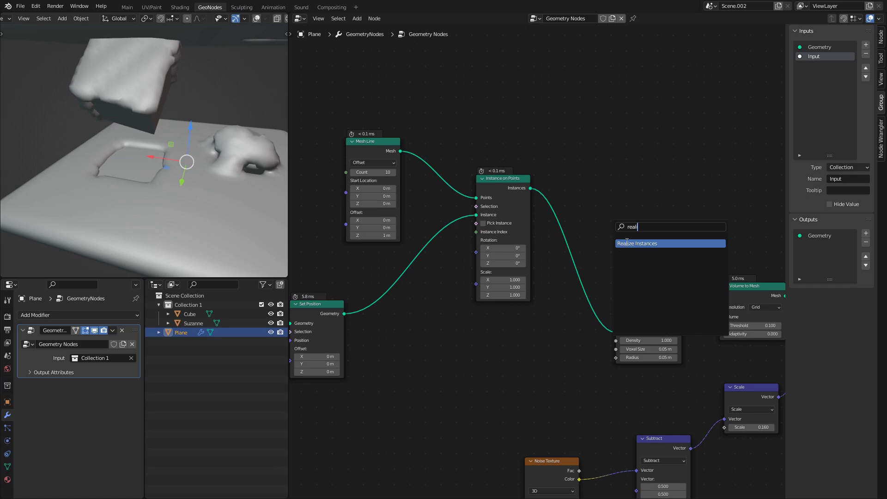
key("Return")
left_click(579, 244)
Step: Switch the Mesh Line to End Points mode and set its end location Z to 0.15 m
middle_click_drag(472, 241, 548, 264)
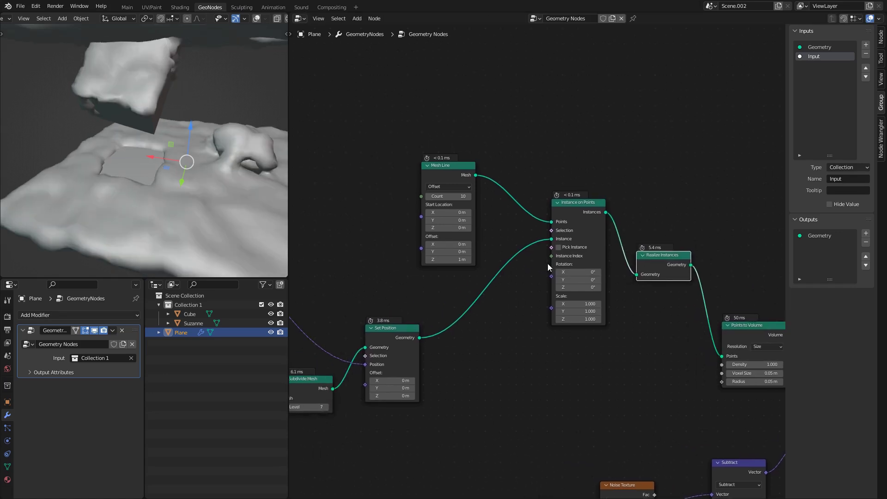
scroll(531, 265, "up", 1)
left_click(462, 184)
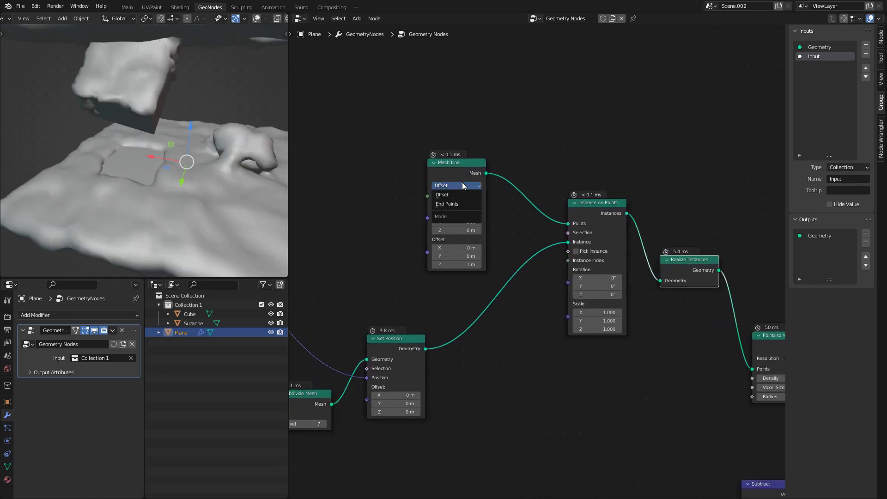
left_click(458, 205)
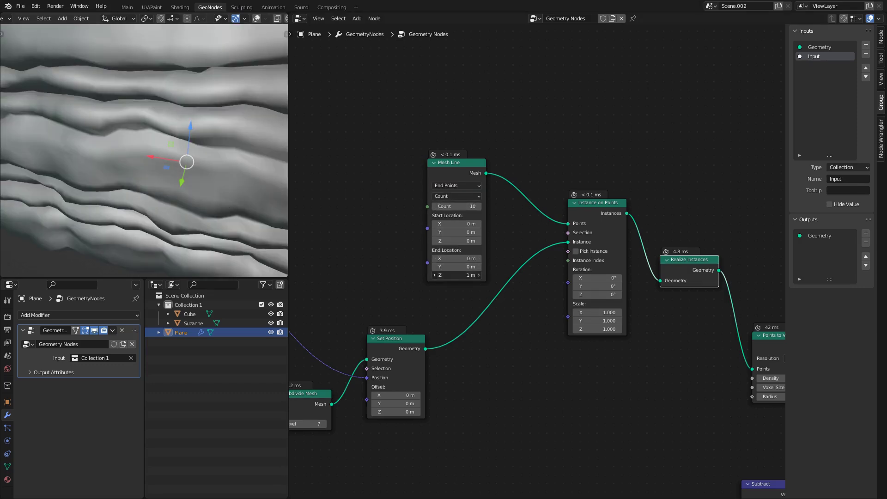
left_click_drag(457, 275, 422, 275)
Step: Set the Mesh Line count to 3
scroll(507, 251, "up", 2)
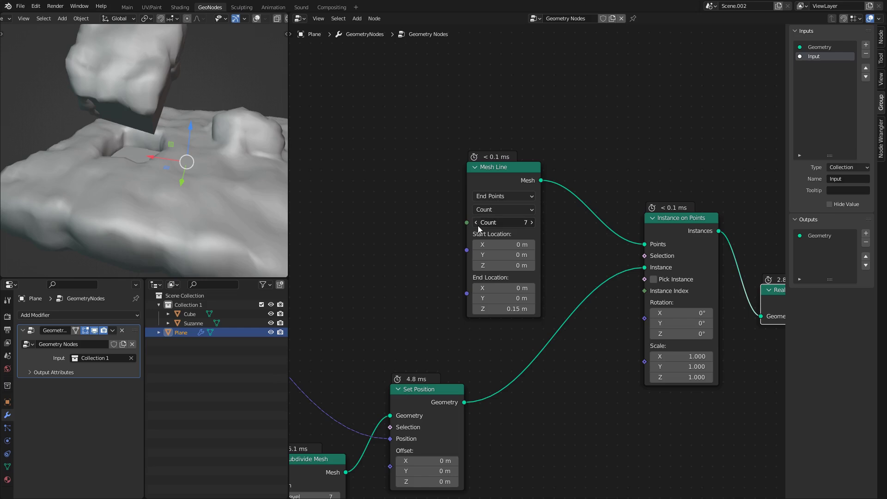
left_click_drag(477, 226, 347, 234)
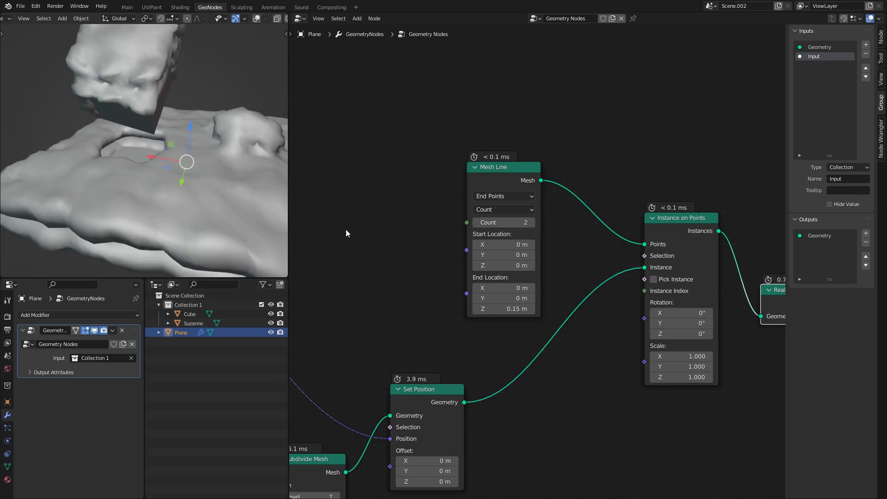
middle_click_drag(172, 202, 157, 164)
left_click(534, 223)
Step: Try a Mesh Line end location Z of 0.95 m and undo the change
scroll(202, 189, "down", 4)
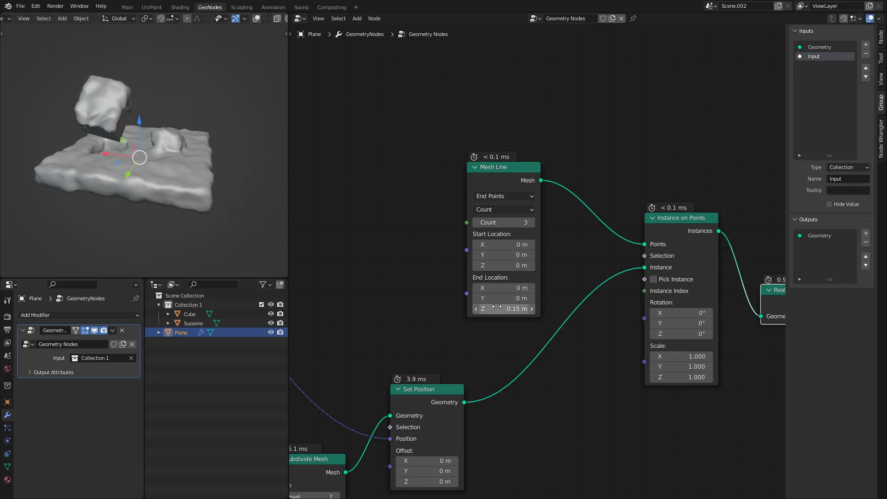
left_click_drag(496, 309, 538, 308)
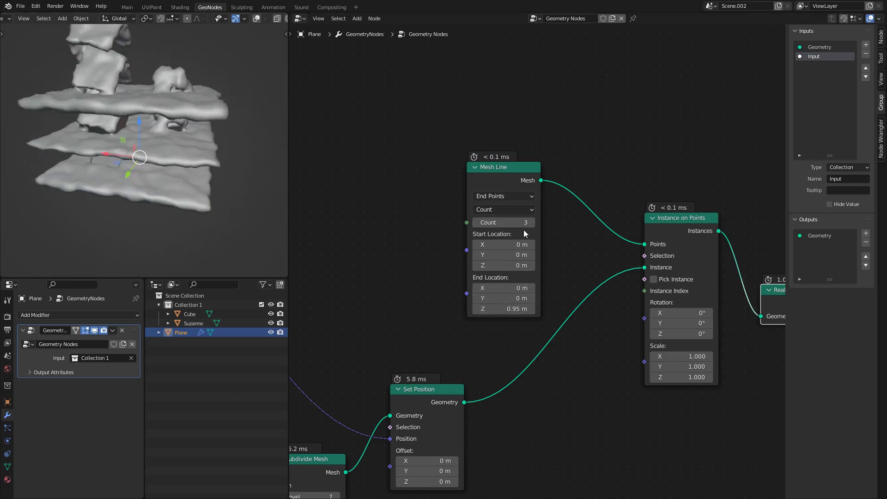
key("ctrl+z")
Step: Raise the monkey head well above the snowy plane, adjust its placement, and reselect the plane
scroll(171, 176, "up", 2)
middle_click_drag(168, 175, 192, 137)
left_click(170, 130)
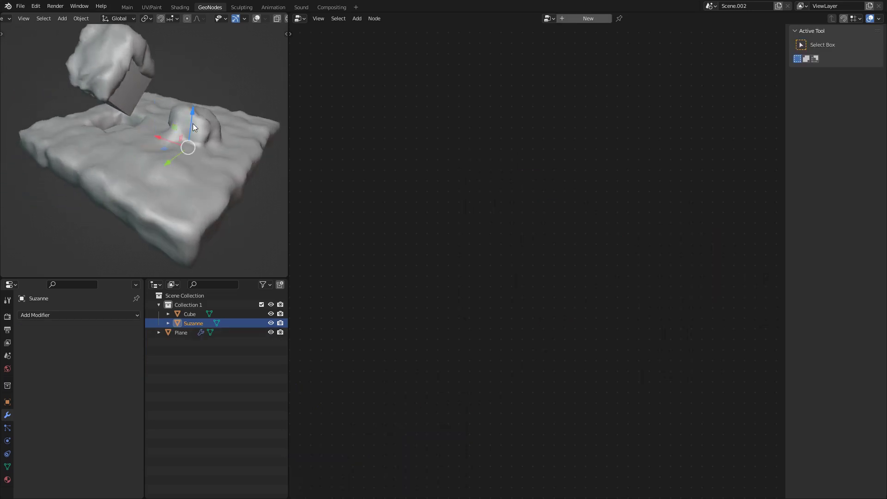
left_click_drag(193, 123, 199, 72)
middle_click_drag(124, 99, 157, 168)
key("g")
left_click(157, 138)
left_click(172, 177)
Step: Set the Points to Volume radius to 0.03 m
middle_click_drag(604, 323, 438, 304)
middle_click_drag(614, 309, 423, 220)
scroll(564, 323, "up", 2)
left_click(533, 360)
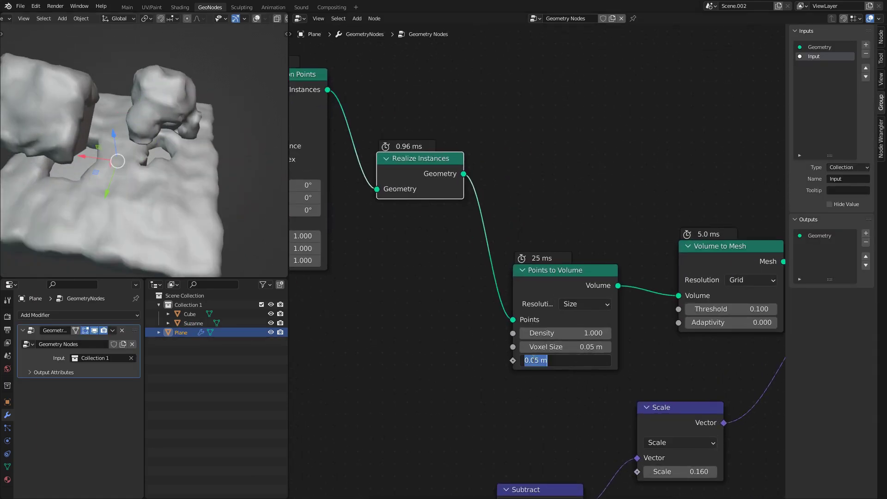
type("0.03")
key("Return")
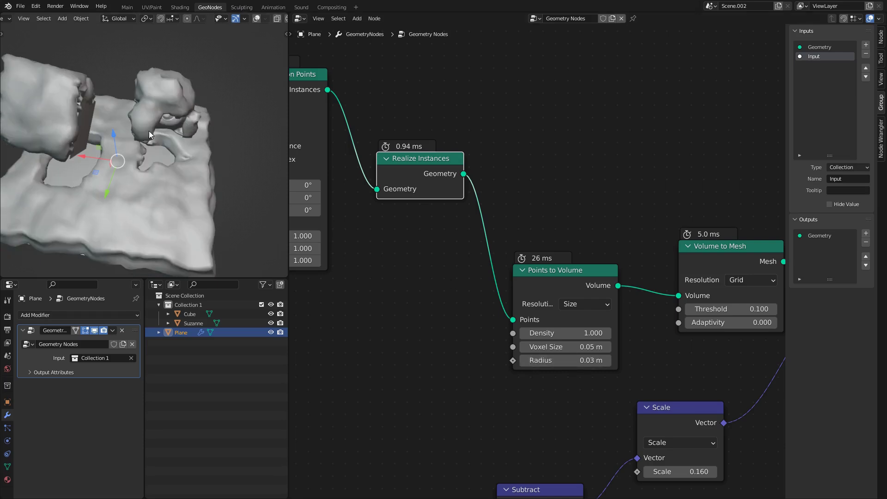
Step: Set the Mesh Line end location Z to 0.18 m and its count to 4
middle_click_drag(149, 131, 162, 150)
middle_click_drag(446, 229, 664, 251)
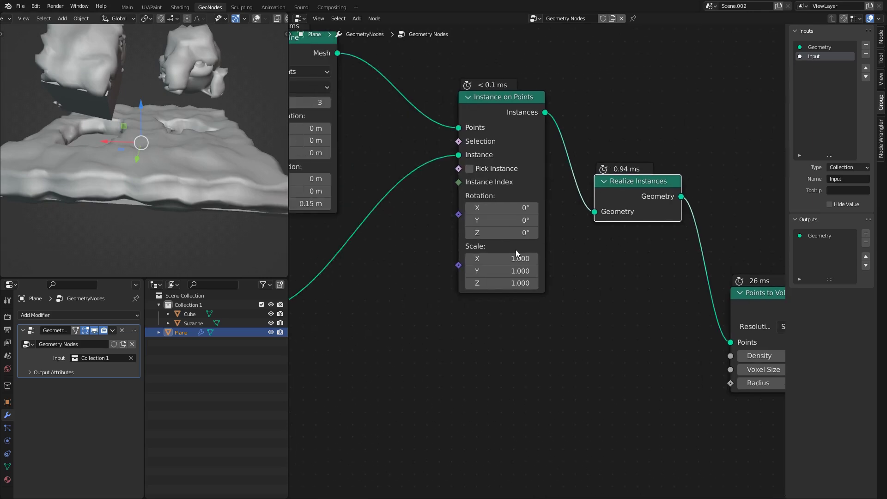
scroll(526, 251, "down", 4)
middle_click_drag(436, 231, 504, 268)
mouse_move(433, 255)
left_mouse_down()
mouse_move(422, 255)
mouse_move(439, 254)
left_mouse_up()
left_click(450, 184)
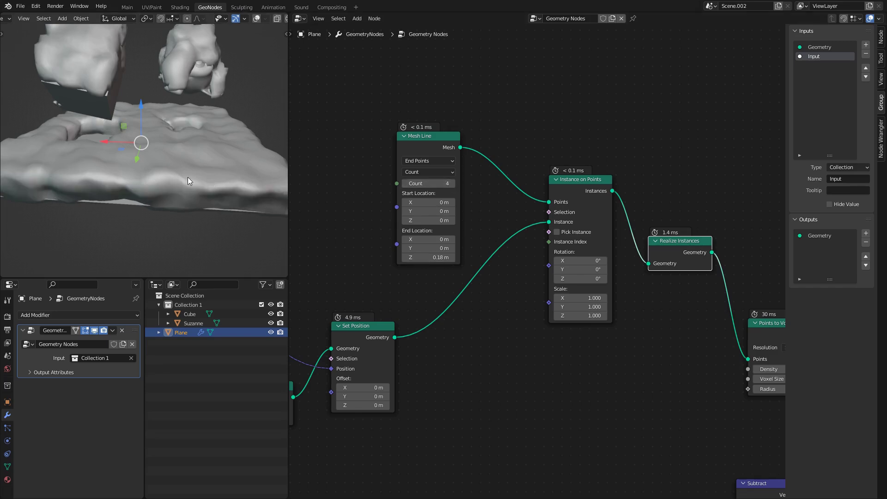
Step: Reduce the noise displacement by setting the vector Scale node's factor to 0.130
middle_click_drag(188, 176, 157, 155)
middle_click_drag(719, 298, 350, 226)
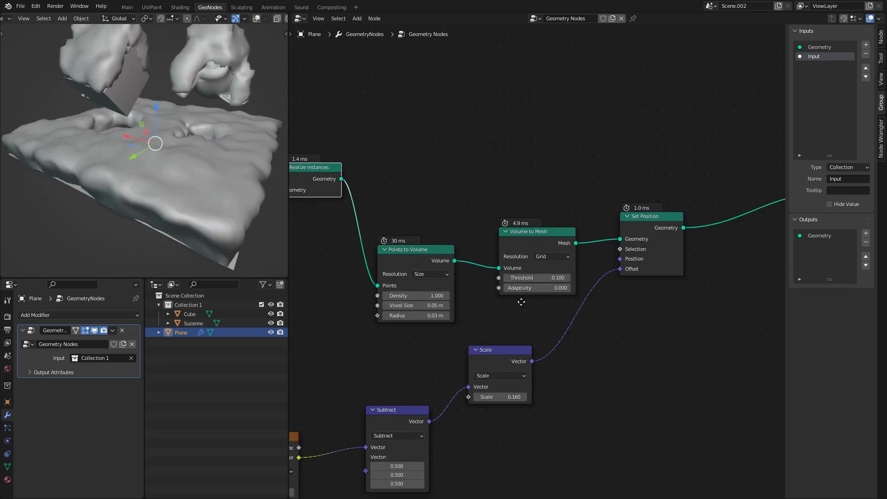
middle_click_drag(521, 302, 585, 242)
mouse_move(568, 342)
left_mouse_down()
mouse_move(547, 342)
mouse_move(559, 342)
left_mouse_up()
Step: Set the Noise Texture scale to 3 and view the displaced snow from a closer angle
middle_click_drag(450, 320, 612, 279)
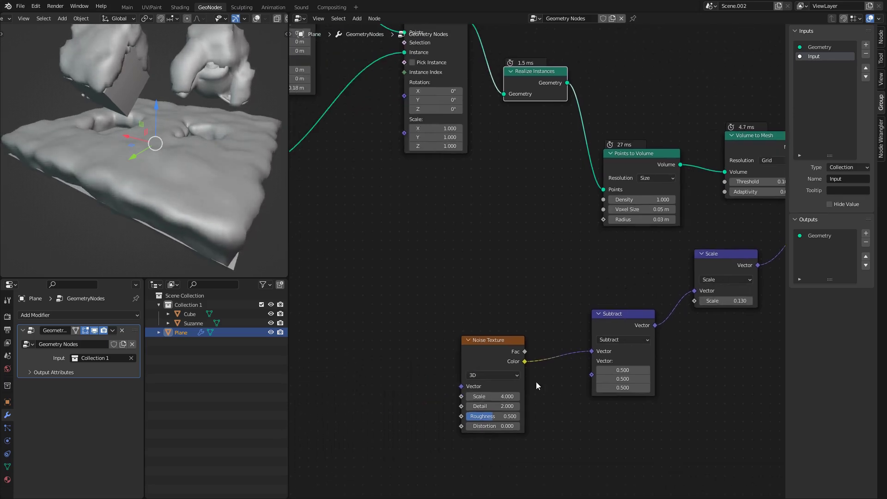
left_click(503, 396)
type("3")
key("Return")
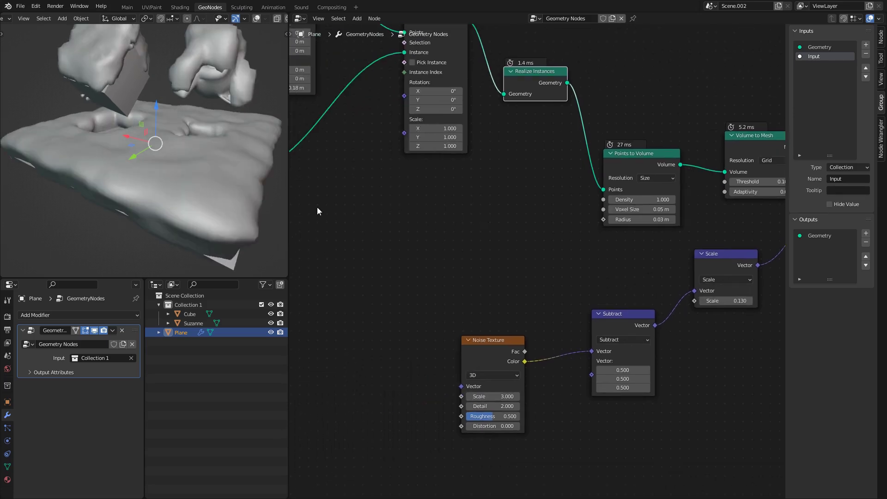
middle_click_drag(106, 159, 156, 132)
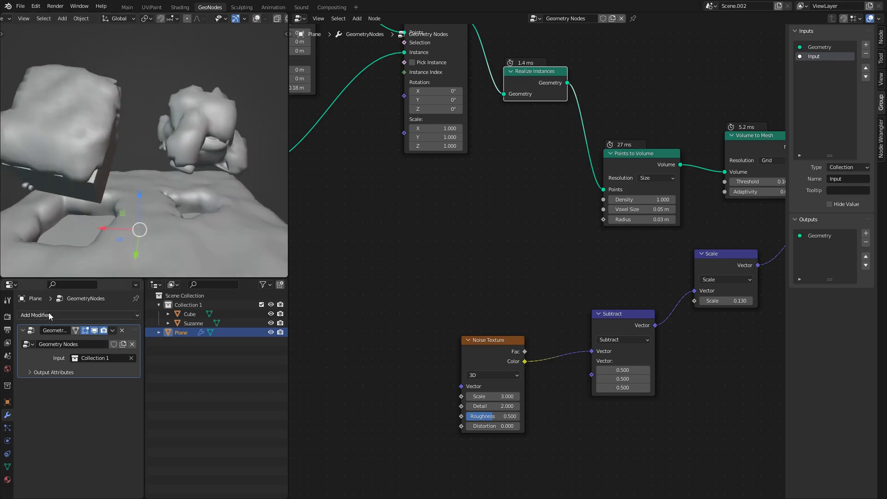
Step: Save the file and view the displaced snow from another angle with viewport overlays toggled
key("ctrl+s")
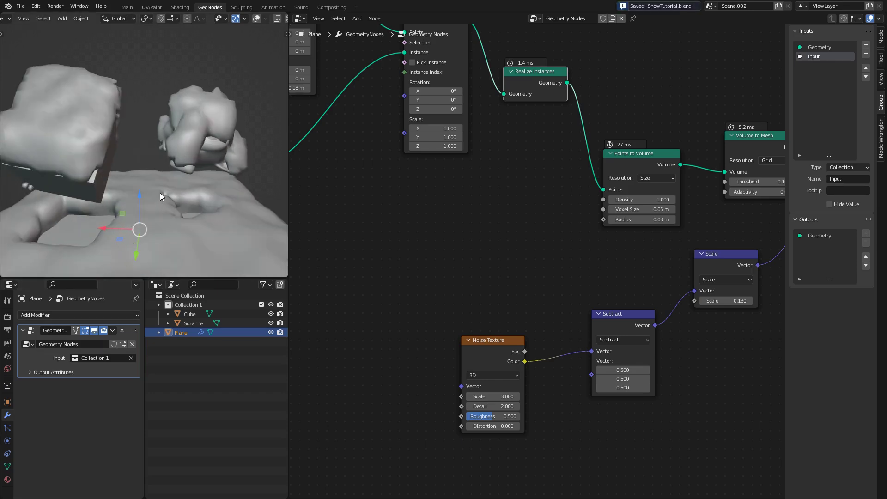
key("shift+alt+z")
middle_click_drag(171, 137, 221, 146)
key("shift+alt+z")
Step: Try a threshold of 0.2 on the Volume to Mesh node and restore it to 0.1
middle_click_drag(565, 239, 317, 298)
scroll(514, 265, "up", 3)
middle_click_drag(501, 257, 498, 291)
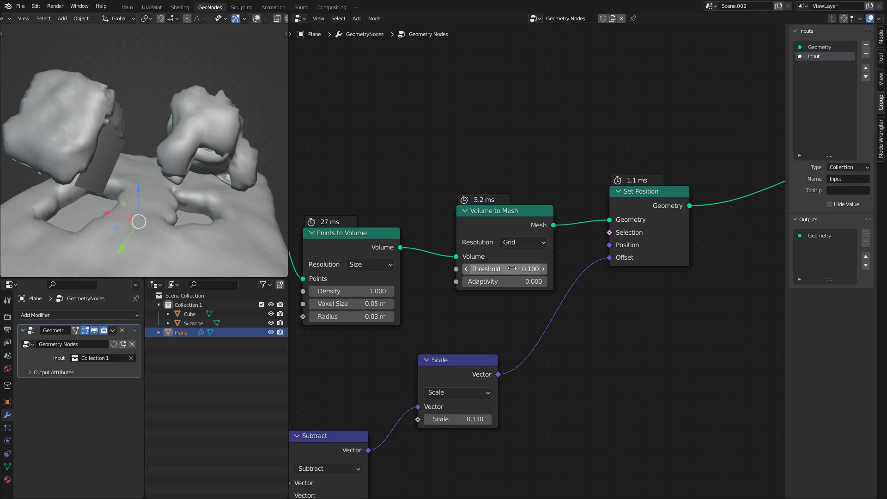
key("shift+alt+z")
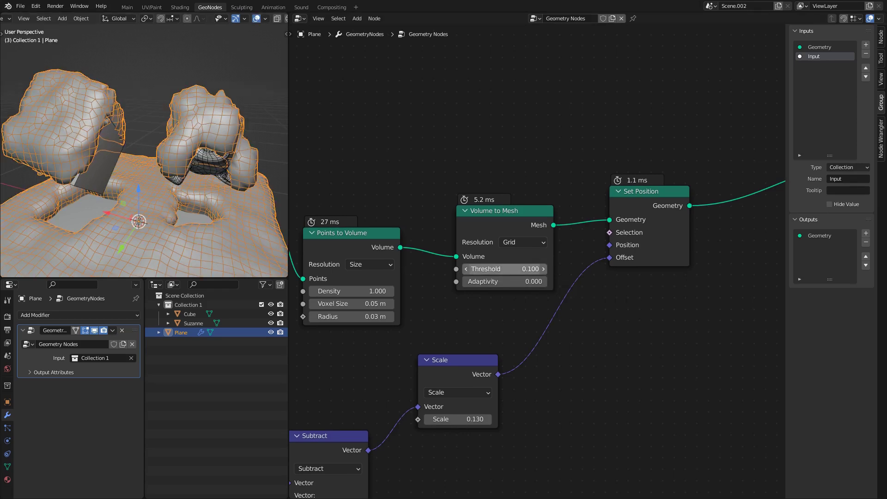
left_click(508, 268)
type("2")
key("Return")
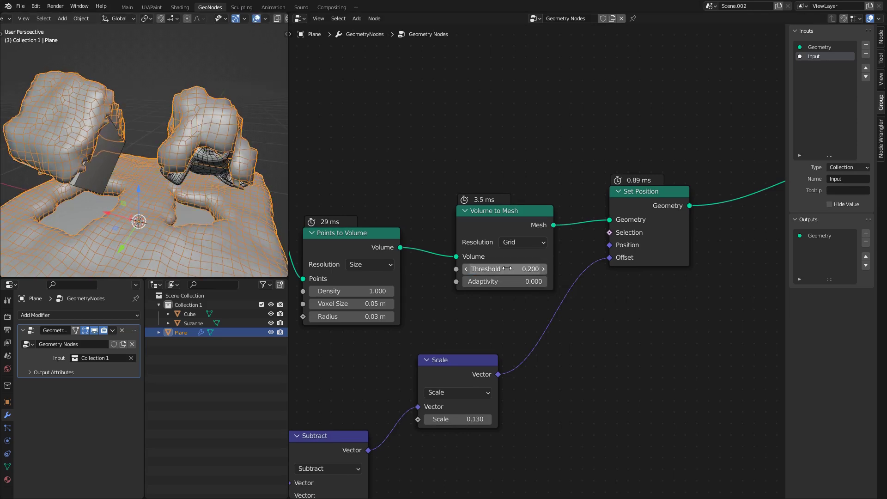
left_click(508, 269)
type("0.1")
key("Return")
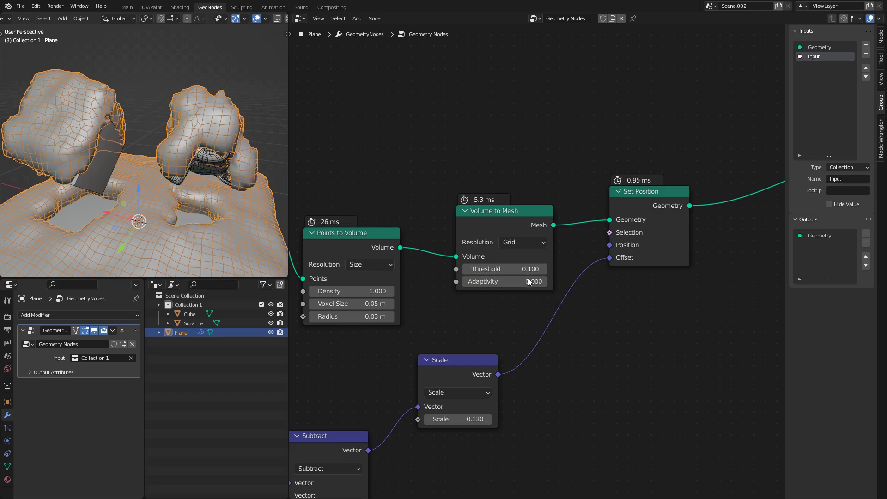
Step: Try an adaptivity of 0.1 on the Volume to Mesh node and restore it to 0
left_click(528, 278)
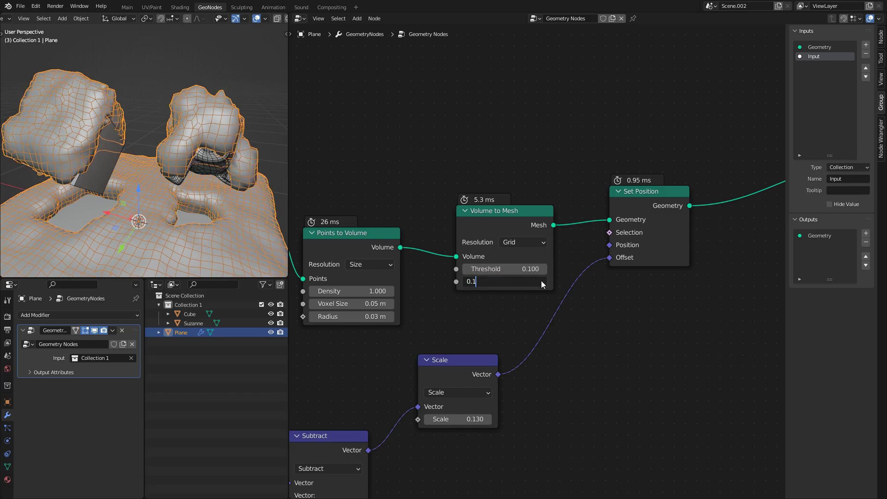
key("Return")
scroll(253, 204, "down", 2)
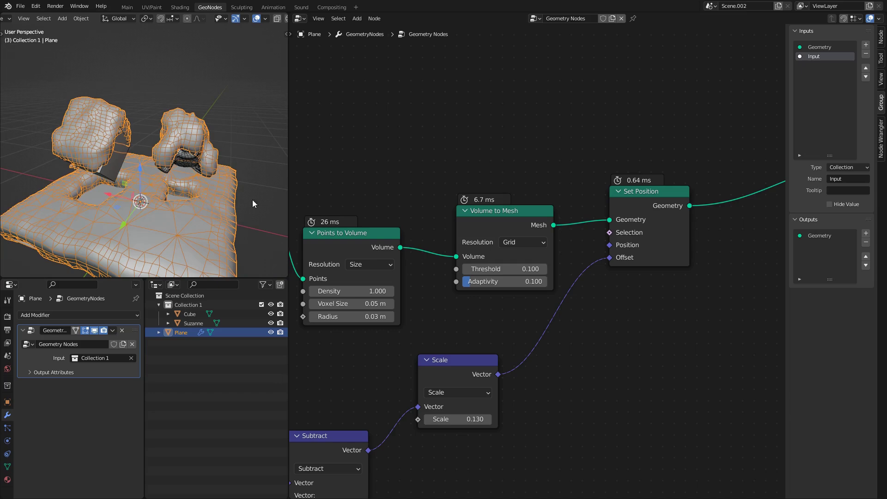
left_click(527, 281)
type("0")
key("Return")
Step: Add a Subdivision Surface modifier to the plane after the Geometry Nodes modifier and save the file
middle_click_drag(165, 194, 181, 153, "shift")
left_click(36, 315)
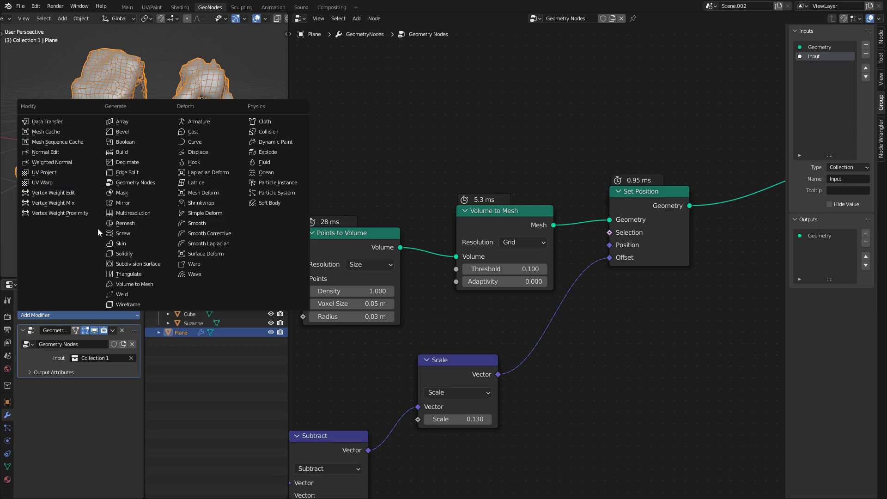
left_click(102, 263)
key("ctrl+s")
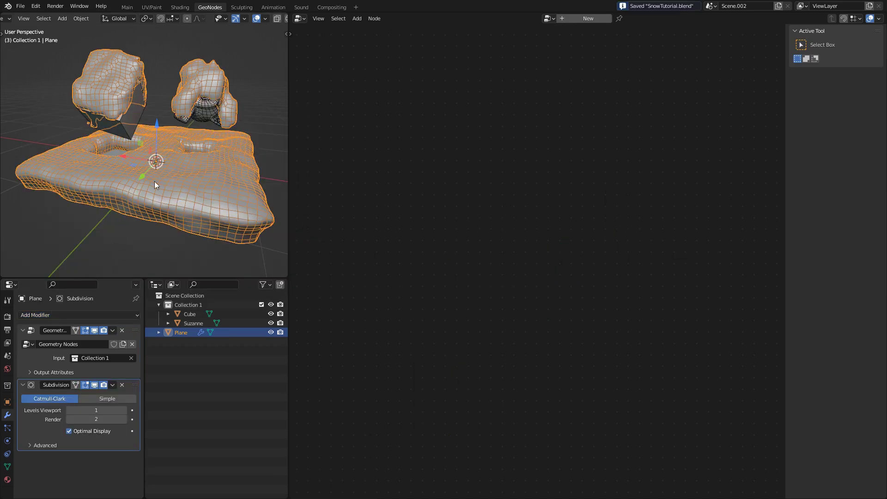
Step: Compare the snow with and without the Subdivision modifier by toggling its viewport display, without overlays
scroll(155, 181, "up", 5)
key("shift+alt+z")
middle_click_drag(194, 145, 157, 155)
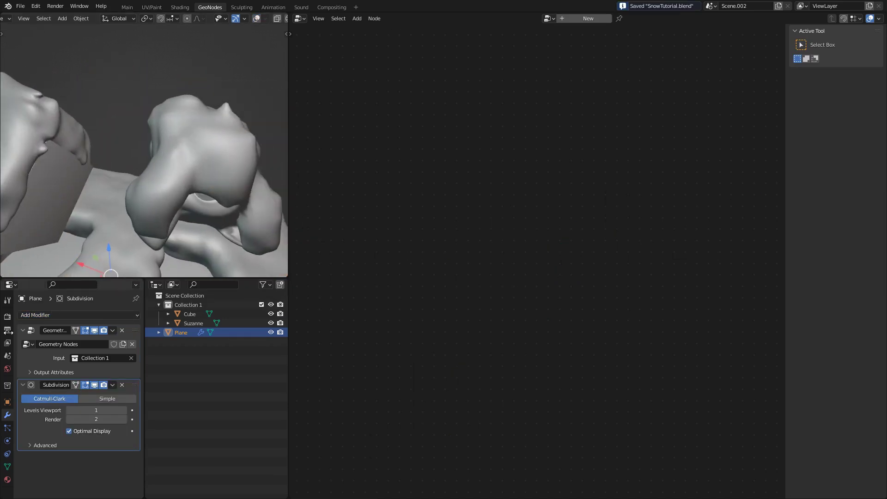
left_click(93, 385)
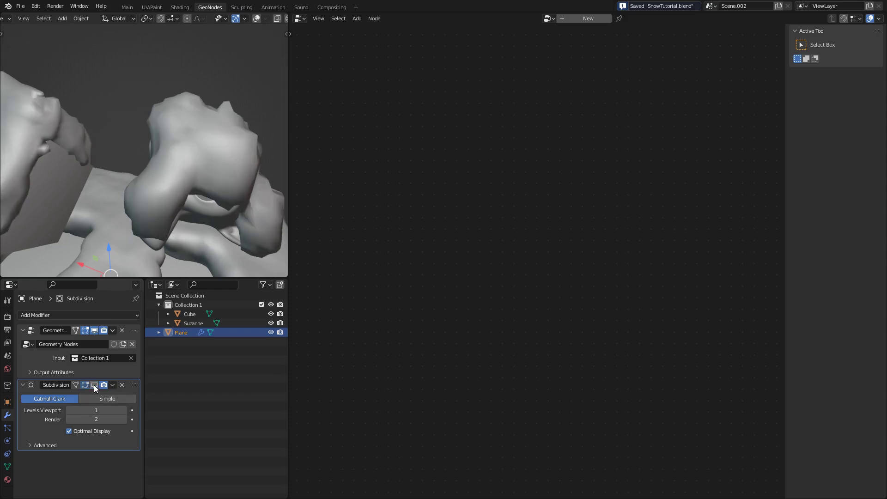
left_click(94, 385)
left_click(94, 385)
left_click(94, 385)
scroll(82, 230, "down", 1)
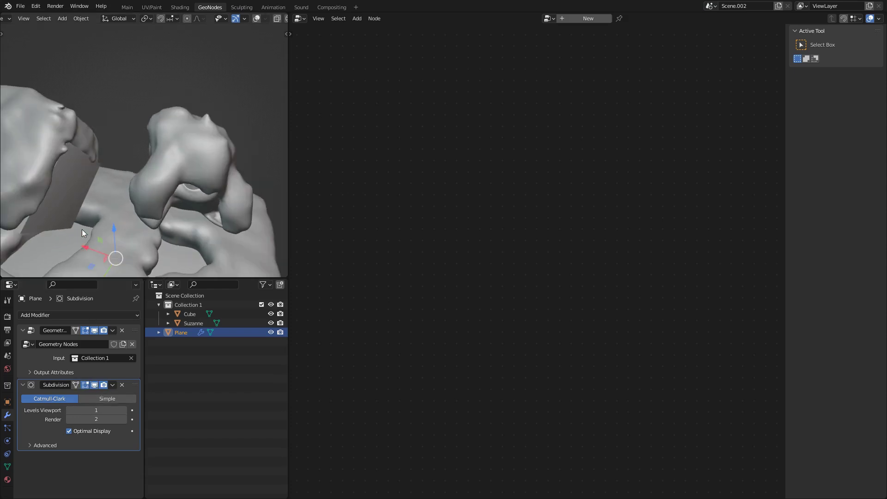
middle_click_drag(58, 170, 148, 144, "shift")
scroll(148, 144, "down", 1)
key("shift+alt+z")
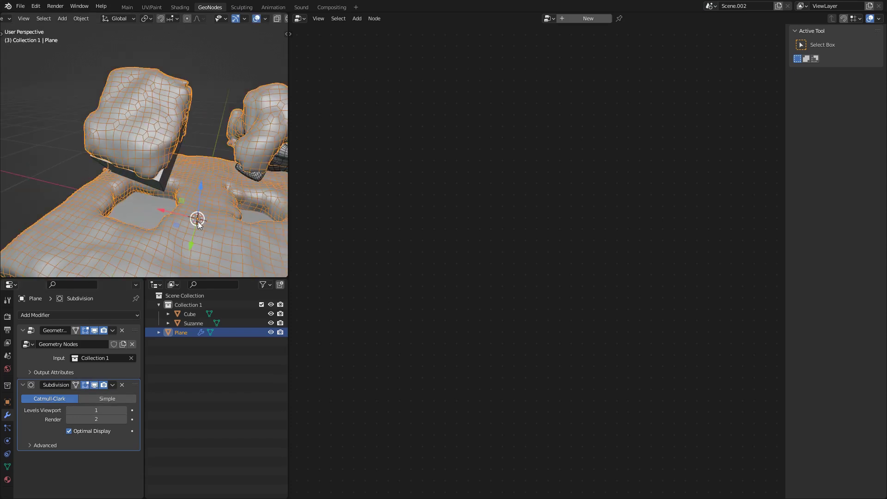
Step: Deselect the plane, make its Geometry Nodes modifier active, and pin the node tree in the node editor
middle_click_drag(235, 178, 191, 220)
key("alt+a")
left_click(234, 214)
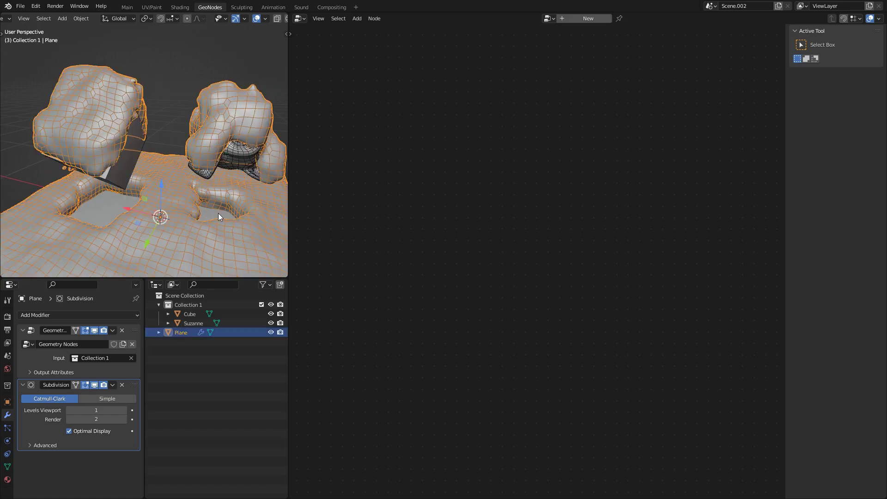
key("alt+a")
left_click(131, 335)
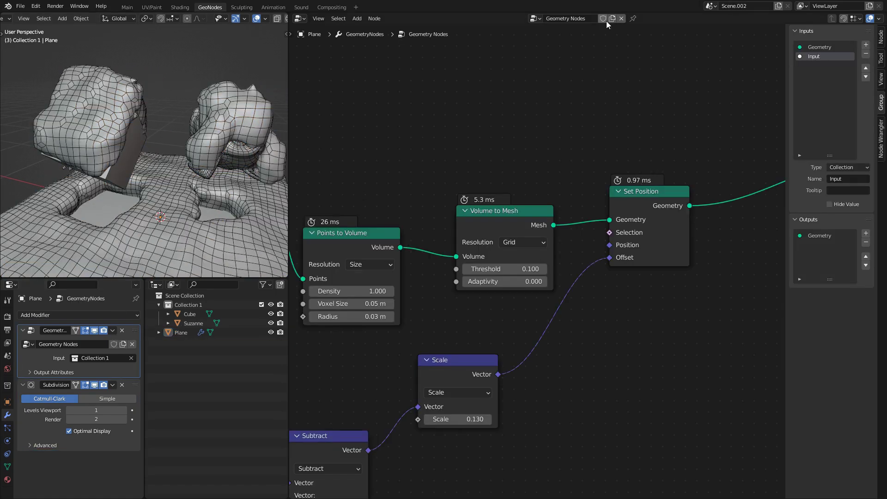
left_click(633, 19)
Step: Try Points to Volume radii of 0.09 m and 0.05 m with viewport overlays hidden
key("shift+alt+z")
middle_click_drag(192, 129, 186, 98)
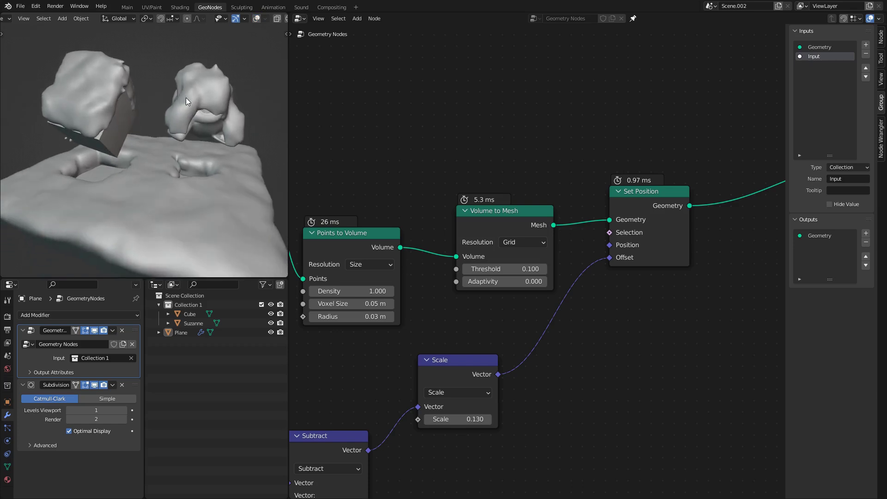
middle_click_drag(378, 192, 538, 186)
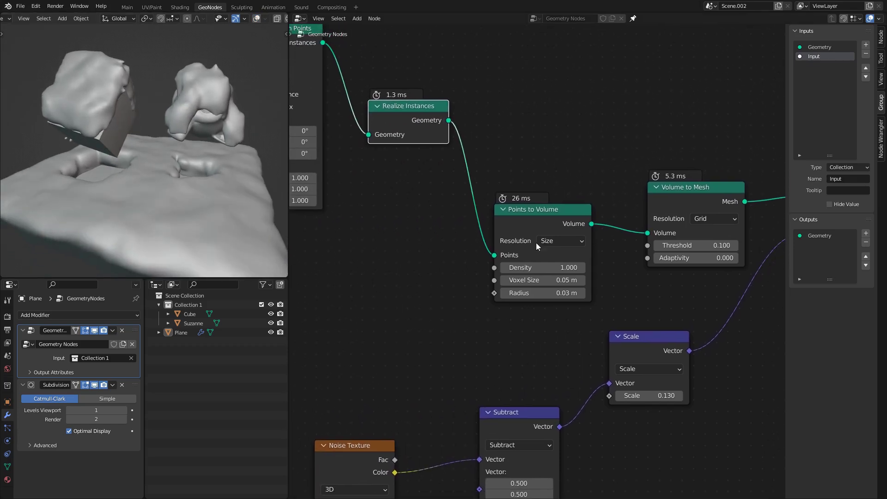
mouse_move(539, 293)
left_mouse_down()
mouse_move(585, 293)
mouse_move(539, 293)
left_mouse_up()
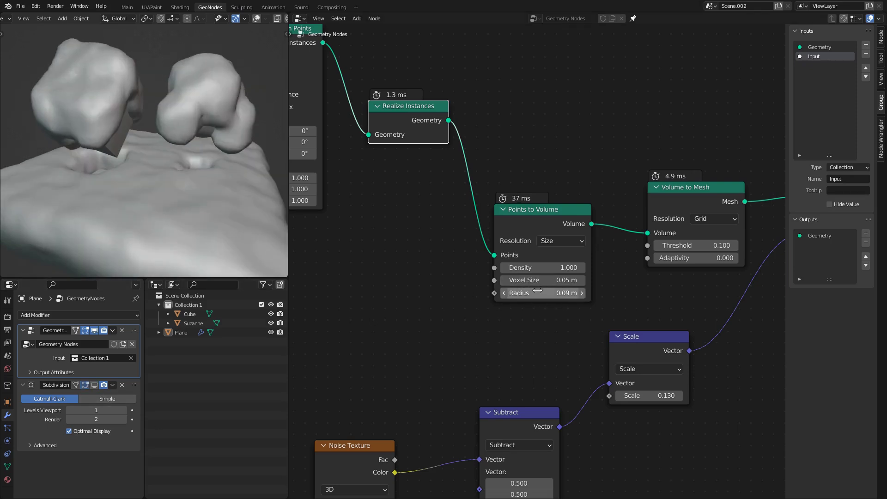
left_click(540, 293)
type("0.05")
key("Return")
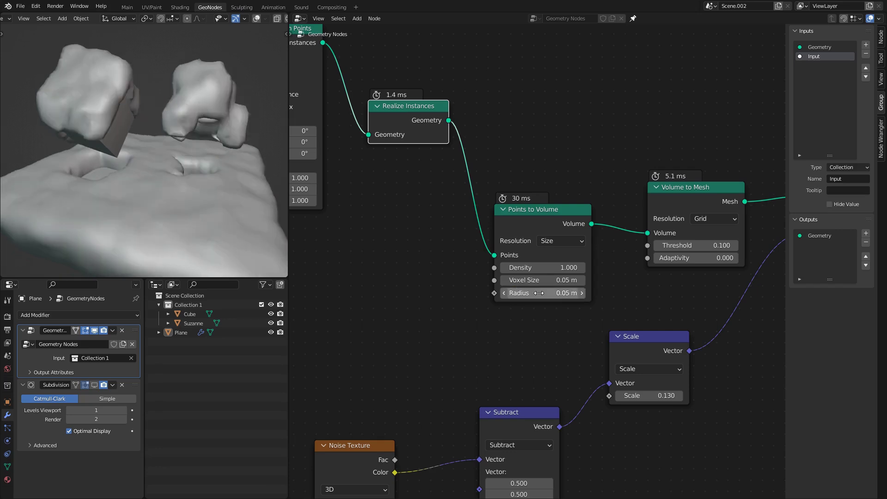
Step: Restore the Points to Volume radius to 0.03 m and view the snow from a different angle
mouse_move(549, 293)
left_mouse_down()
mouse_move(536, 293)
mouse_move(550, 293)
left_mouse_up()
middle_click_drag(186, 179, 199, 204)
left_click(526, 293)
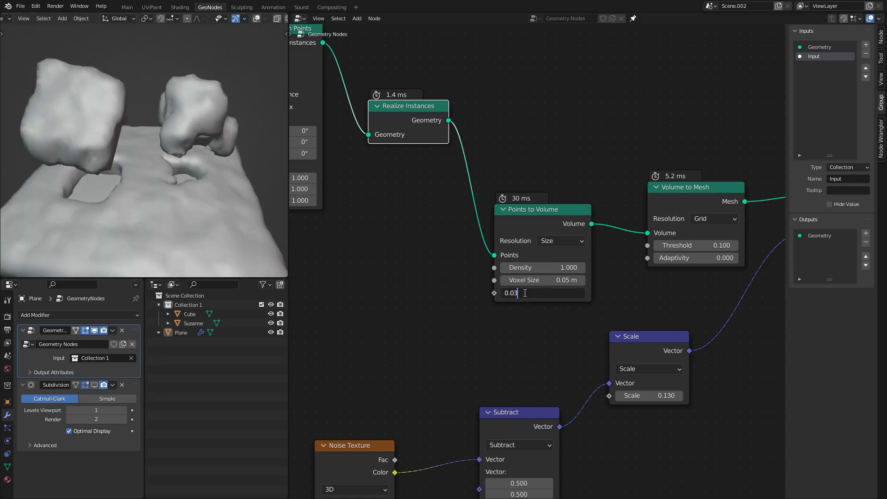
type("0.03")
key("Return")
middle_click_drag(223, 166, 224, 148)
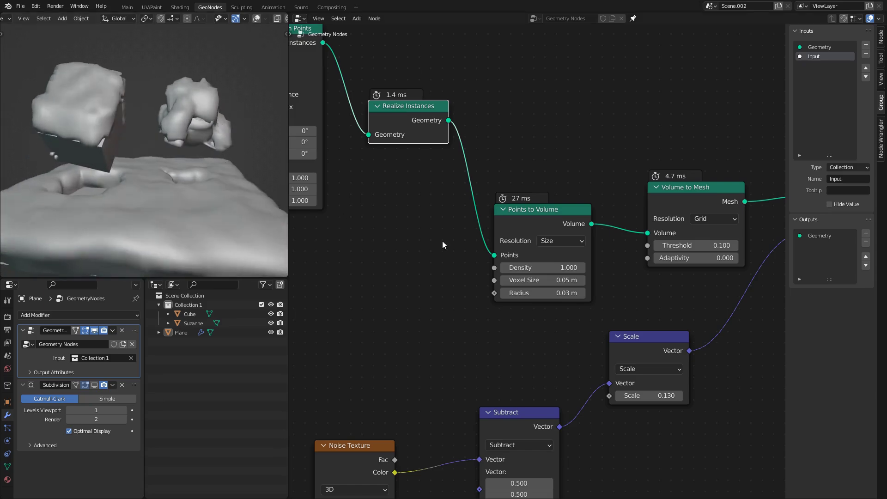
Step: Try a higher level on the Subdivide Mesh node, restore it to 7, and save the file
scroll(535, 264, "down", 10)
middle_click_drag(348, 250, 563, 254)
scroll(530, 271, "up", 5)
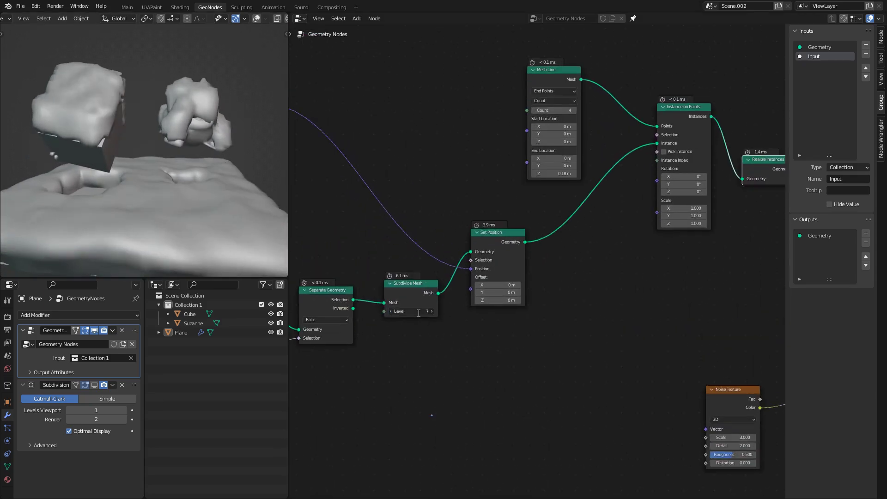
key("Return")
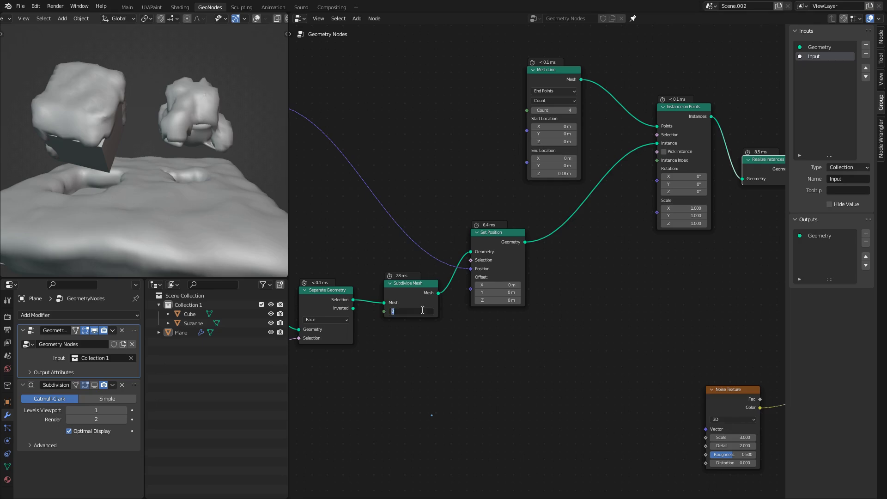
type("7")
key("Return")
middle_click_drag(130, 171, 201, 181)
key("ctrl+s")
Step: Set the Points to Volume voxel size to 0.04 m
middle_click_drag(485, 209, 291, 214)
middle_click_drag(676, 264, 450, 251)
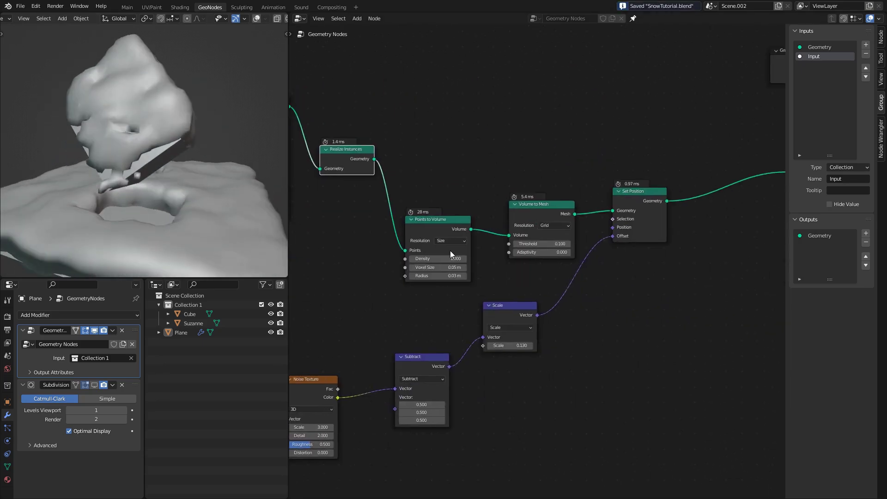
scroll(457, 262, "up", 6)
middle_click_drag(467, 285, 581, 300)
left_click(513, 289)
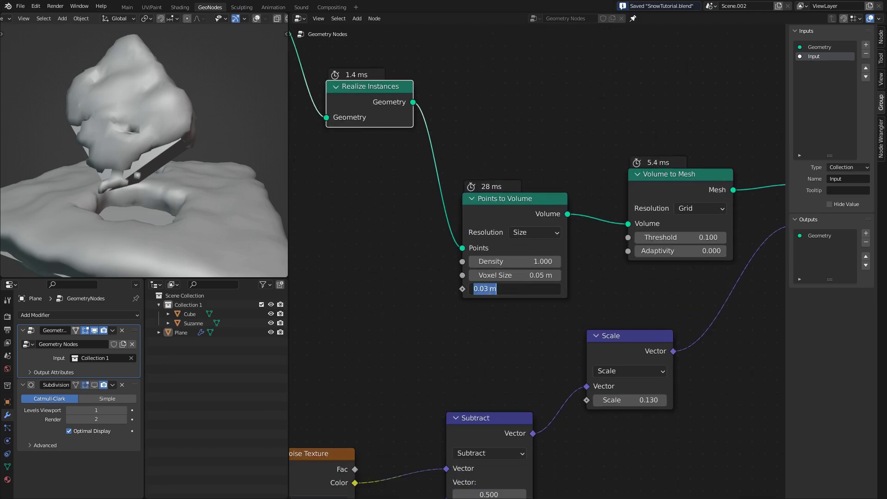
left_click(485, 275)
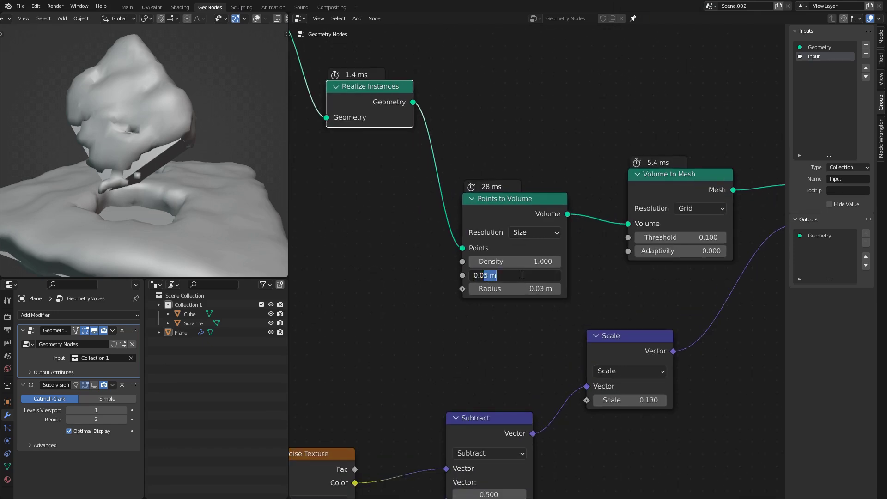
type("4")
key("Return")
Step: Set the Points to Volume voxel size to 0.02 m and view the snow on both objects
left_click(486, 275)
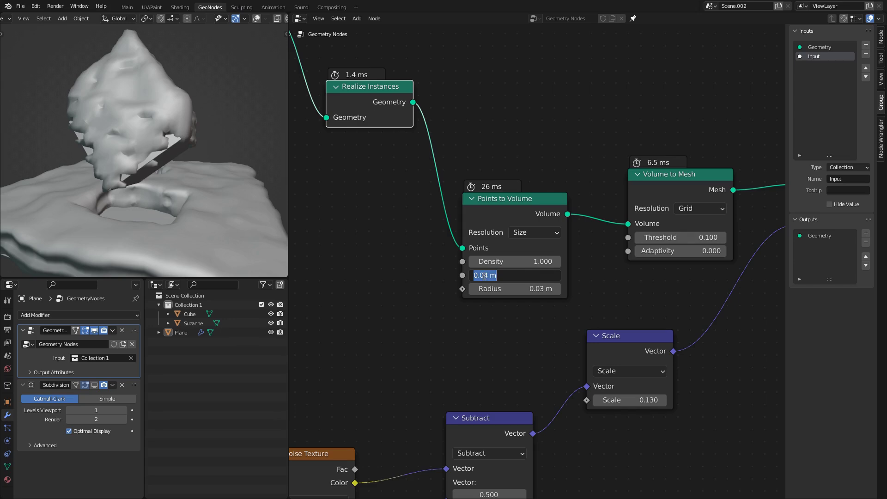
key("Return")
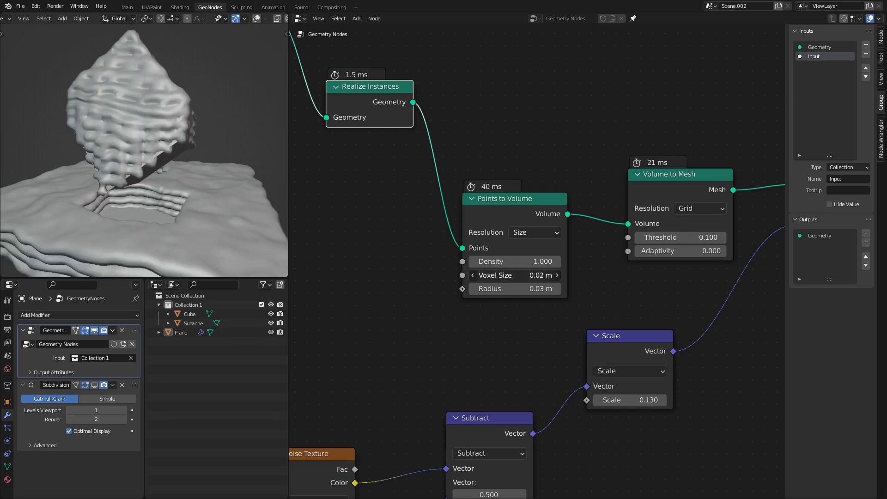
left_click(485, 275)
key("Escape")
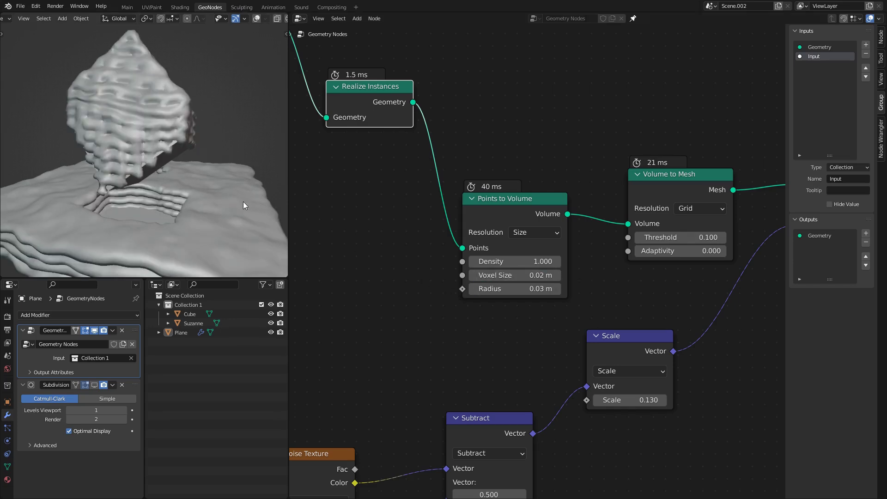
middle_click_drag(243, 201, 300, 189)
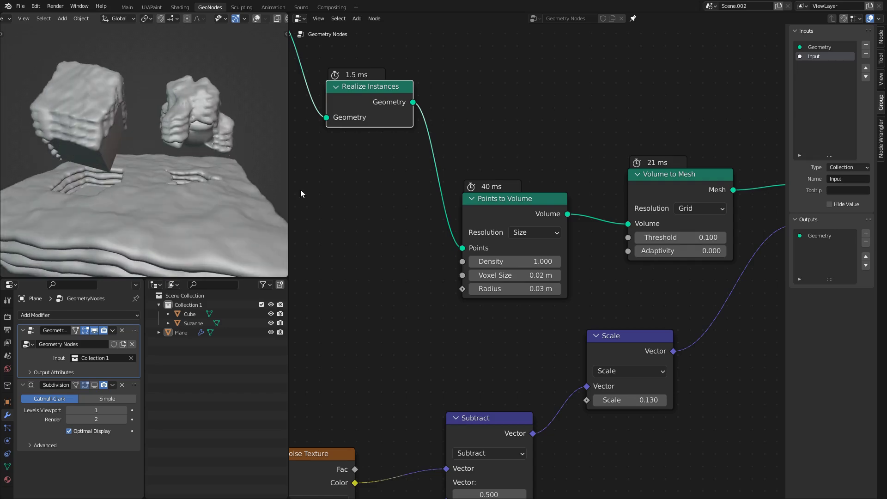
Step: Increase the Mesh Line count to 10
middle_click_drag(368, 227, 559, 244)
scroll(560, 252, "down", 4)
middle_click_drag(360, 199, 564, 270)
scroll(565, 270, "up", 3)
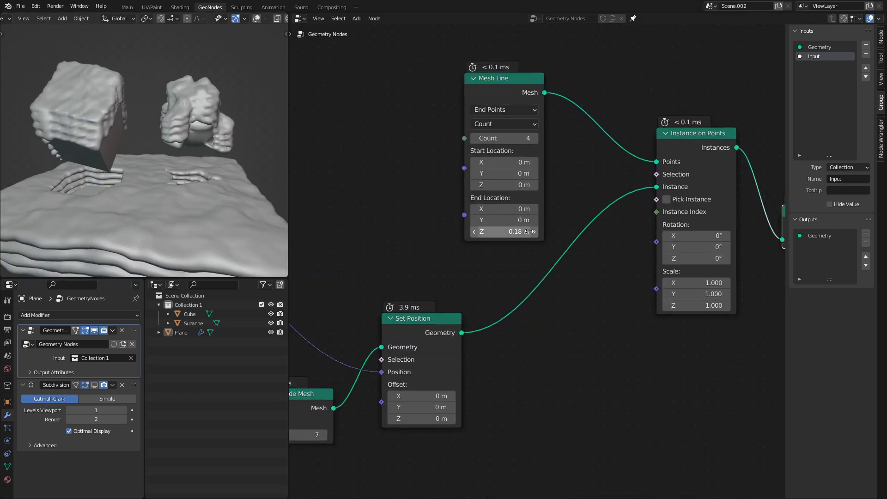
left_click(536, 139)
left_click(535, 139)
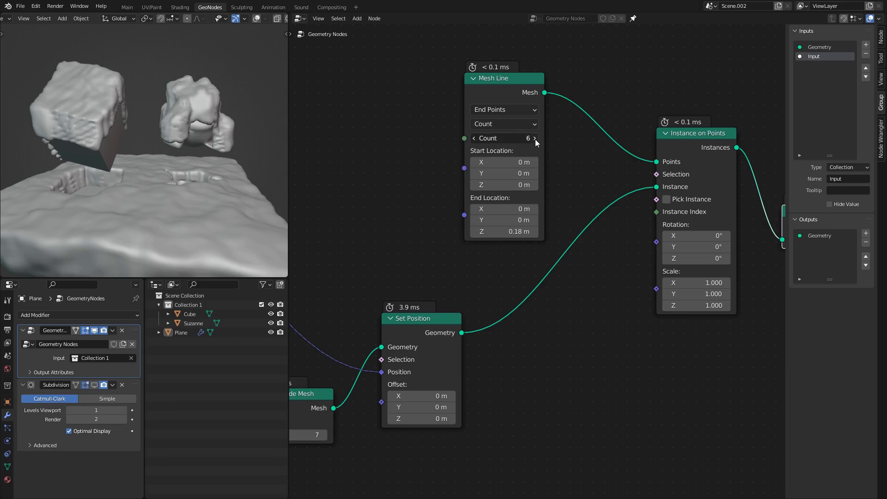
left_click(535, 139)
left_click(535, 139)
left_click(536, 139)
left_click(535, 138)
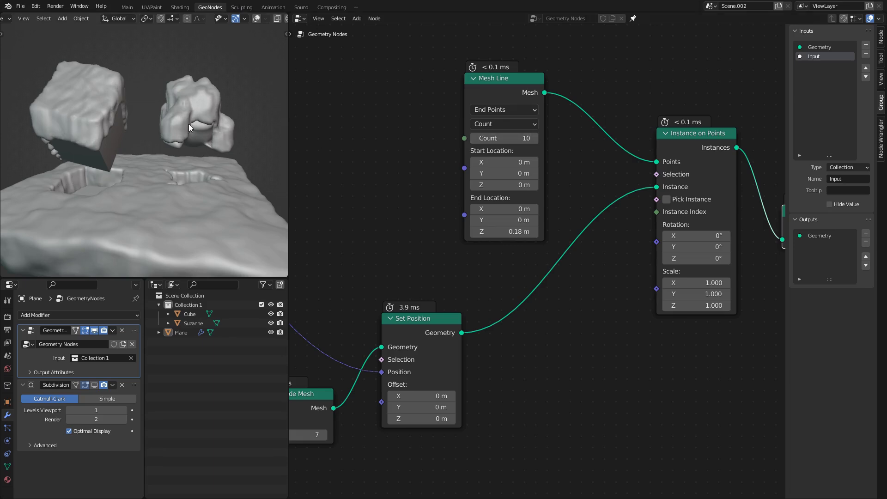
Step: Rotate the cube freely above the plane to test the snow coverage, deselect it, and save the file
mouse_move(189, 124)
middle_mouse_down()
mouse_move(185, 151)
mouse_move(206, 116)
mouse_move(196, 135)
mouse_move(204, 134)
mouse_move(95, 148)
middle_mouse_up()
left_click(163, 139)
key("r")
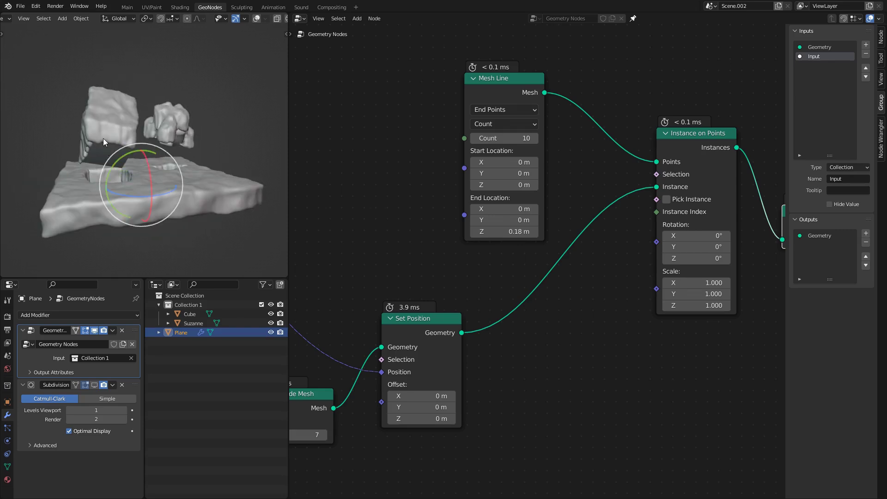
left_click(104, 138)
left_click_drag(79, 118, 124, 99)
middle_click_drag(184, 138, 157, 159)
left_click(195, 138)
scroll(195, 138, "up", 3)
key("ctrl+s")
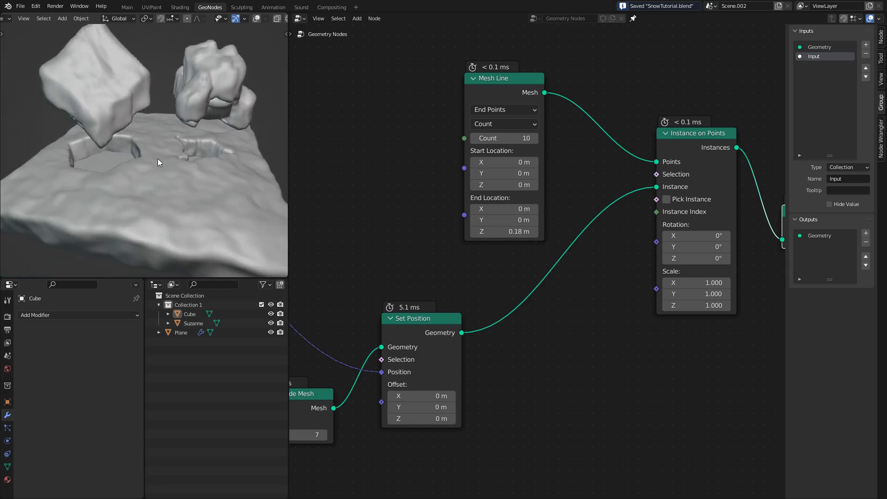
Step: Create a new material named Snow on the plane in the Shading workspace
left_click(180, 7)
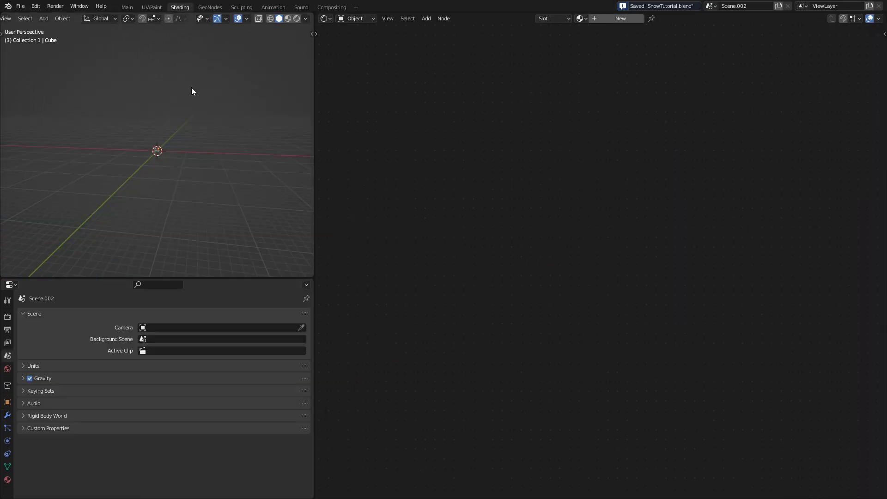
left_click_drag(193, 180, 194, 181)
key("KP_Decimal")
left_click(184, 176)
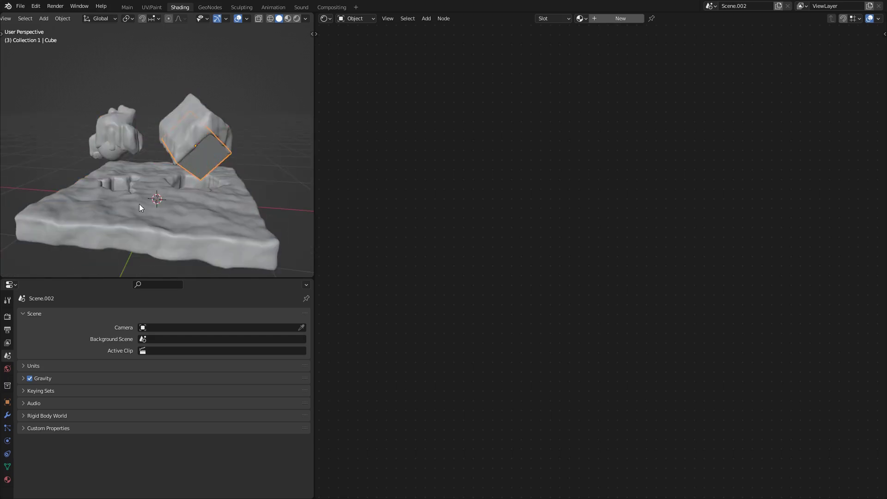
left_click(140, 204)
middle_click_drag(139, 204, 139, 184)
middle_click_drag(300, 66, 381, 77)
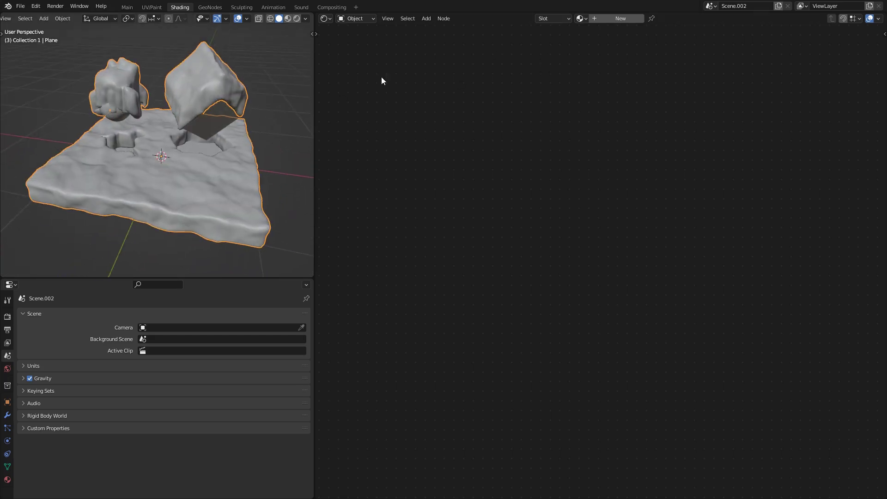
left_click(622, 21)
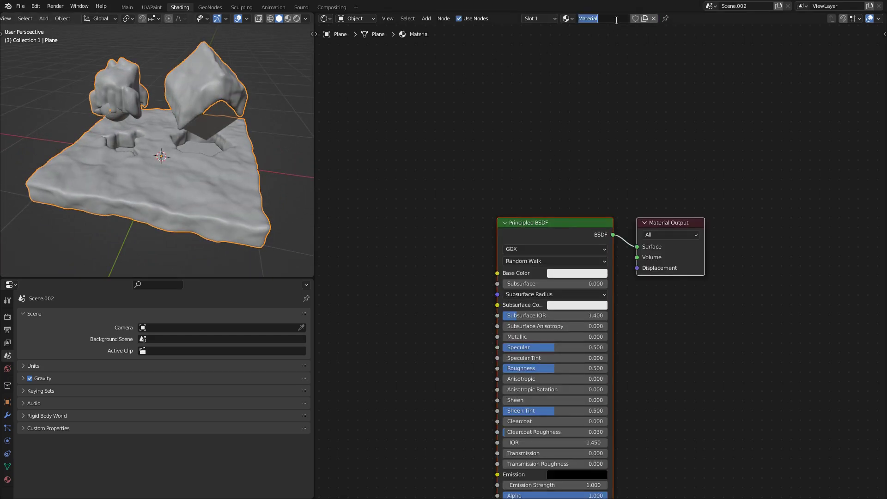
Step: In the Geometry Nodes workspace, move the Group Output node farther away from Join Geometry
left_click(205, 8)
scroll(505, 162, "down", 3)
middle_click_drag(740, 223, 298, 205)
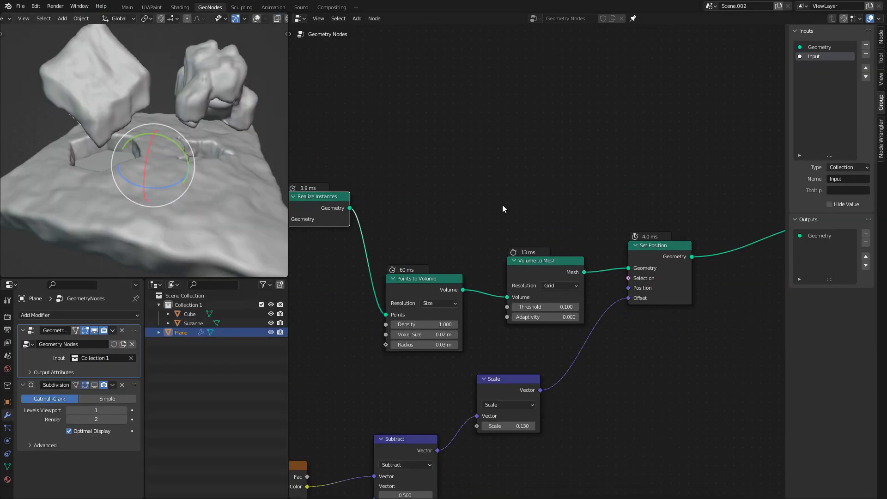
middle_click_drag(718, 261, 439, 246)
middle_click_drag(700, 178, 497, 233)
left_click_drag(587, 206, 674, 195)
Step: Add a Set Material node between Join Geometry and Group Output and assign the Snow material
middle_click_drag(602, 165, 559, 180)
key("shift+a")
left_click(559, 179)
type("set")
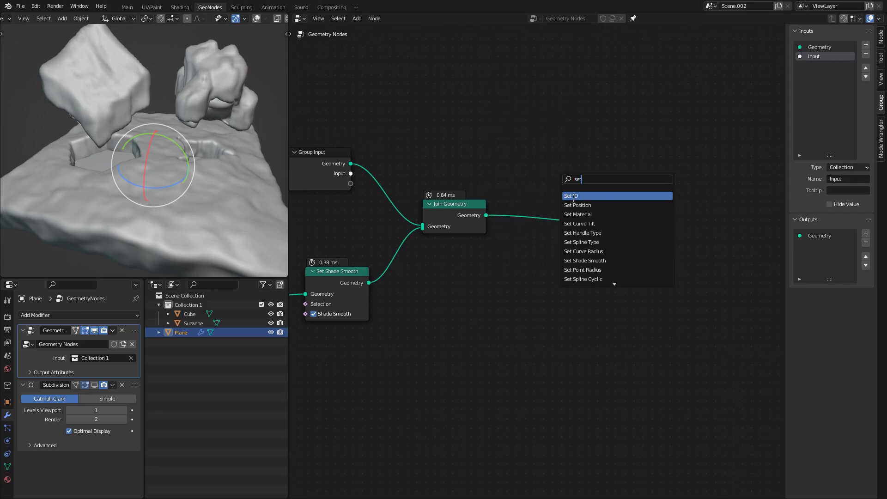
left_click(595, 213)
left_click(420, 258)
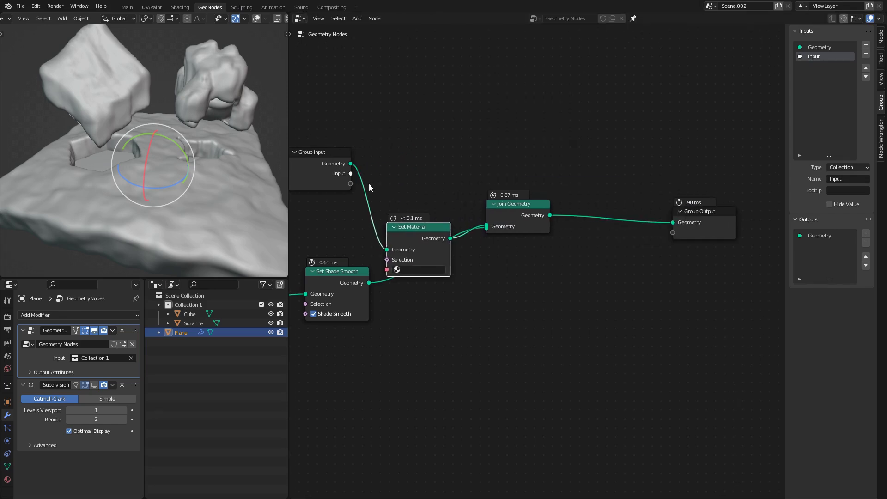
left_click_drag(441, 263, 621, 258, "alt")
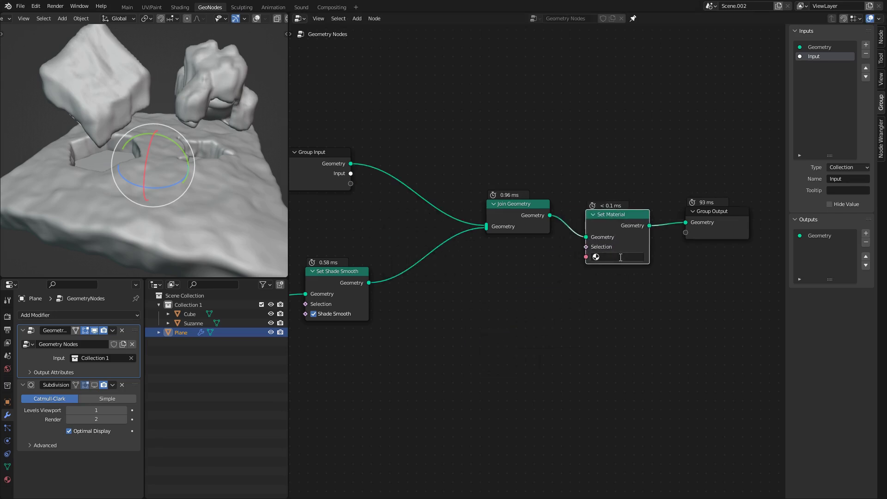
left_click(613, 272)
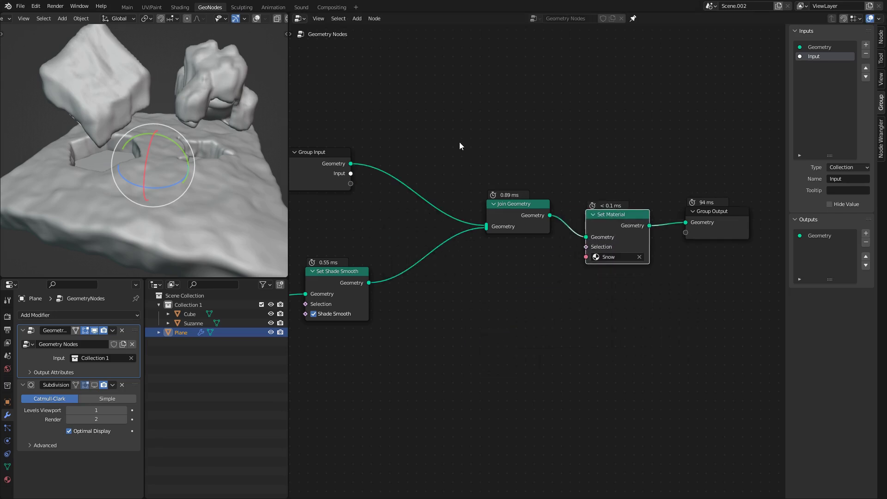
Step: Add a Noise Texture node to the Snow material's shader tree, spaced well apart from the Principled BSDF
left_click(183, 10)
scroll(212, 165, "up", 2)
middle_click_drag(552, 332, 627, 228)
key("shift+a")
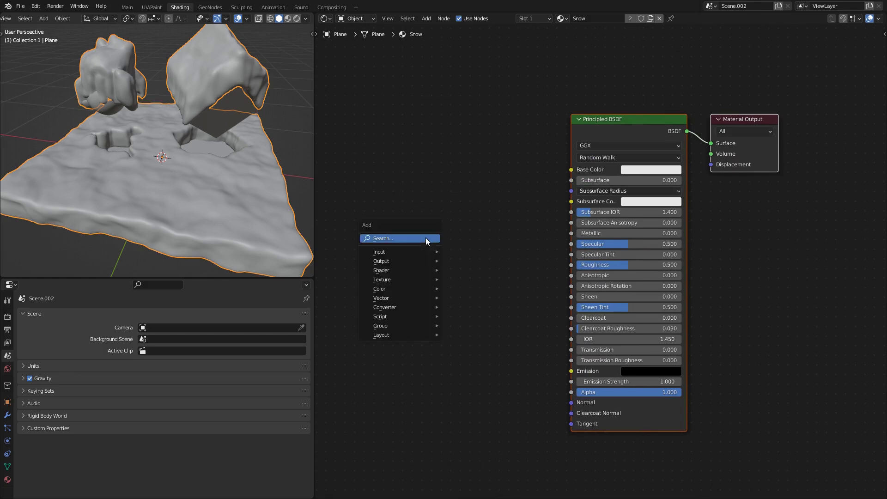
left_click(426, 239)
type("noi")
left_click(458, 263)
left_click(383, 335)
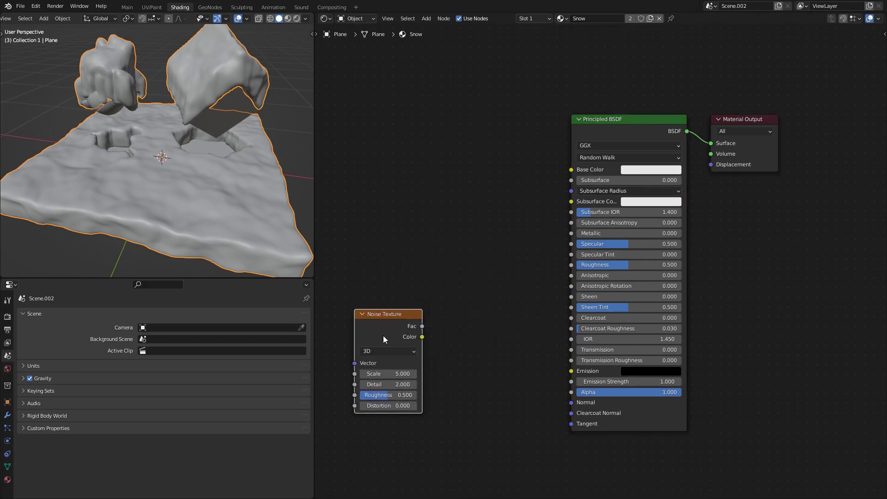
middle_click_drag(386, 332, 502, 281)
left_click_drag(506, 274, 442, 289)
Step: Add a Bump node, linking the Noise Texture's Fac to its Height and its Normal to the Principled BSDF's Normal
left_click(530, 299)
key("shift+a")
left_click(531, 299)
type("bum")
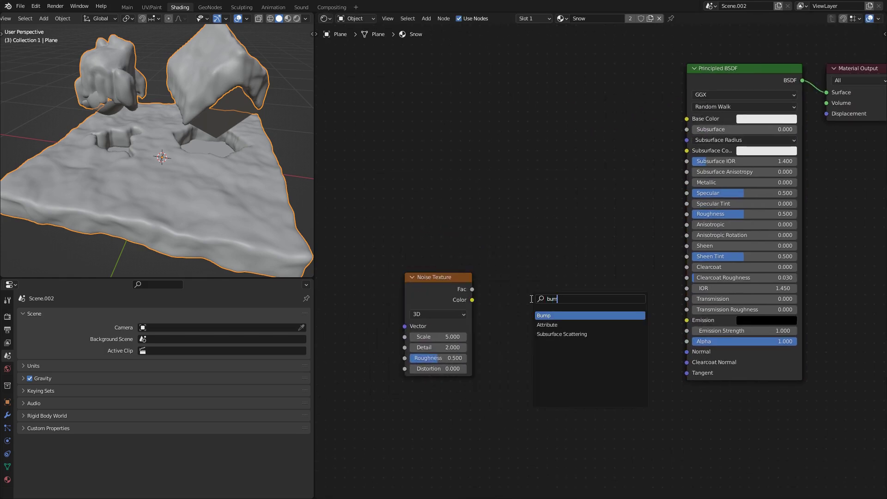
left_click(549, 315)
scroll(575, 329, "up", 1)
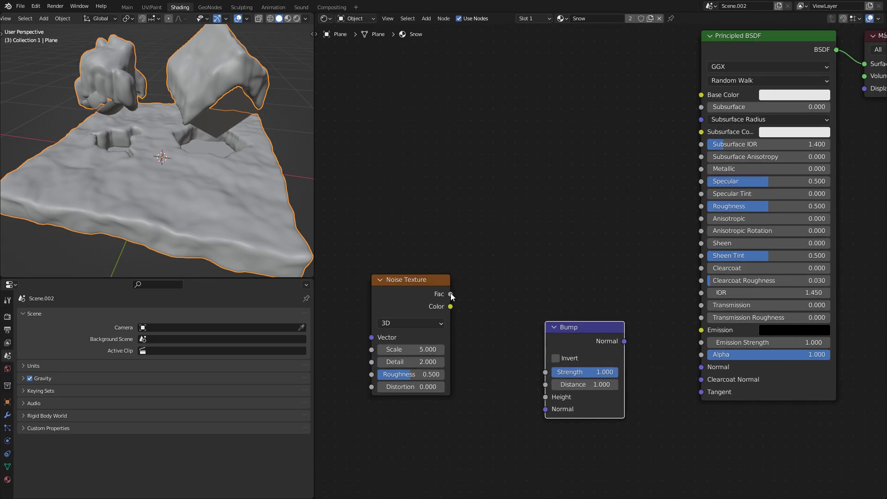
left_click_drag(451, 294, 545, 397)
middle_click_drag(554, 367, 513, 340)
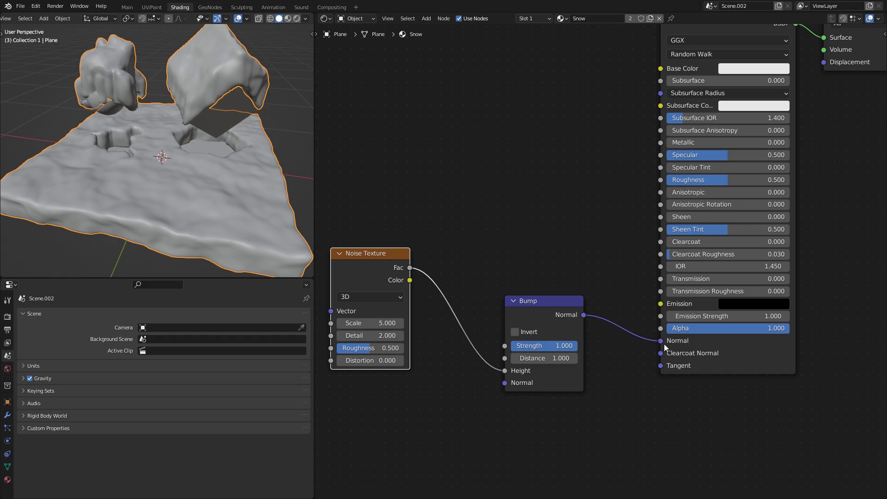
Step: Show the viewport in rendered shading, render with Cycles on GPU Compute, and save the file
left_click(10, 318)
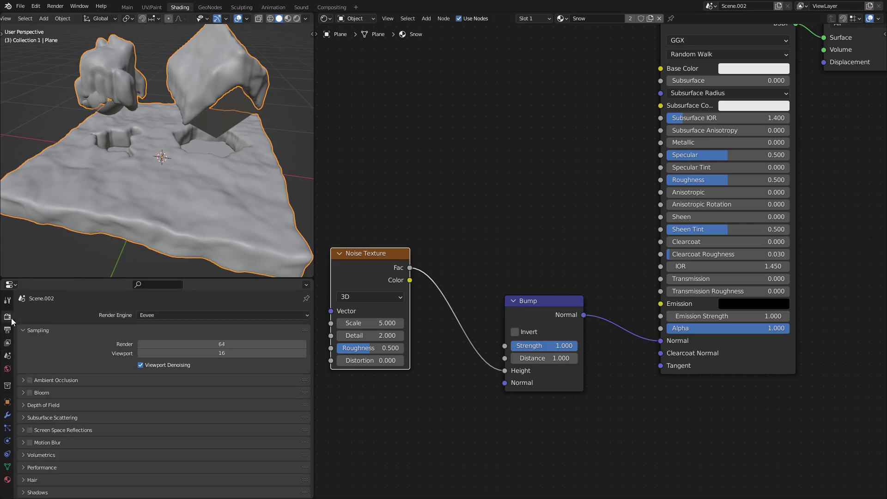
left_click(296, 18)
left_click(168, 314)
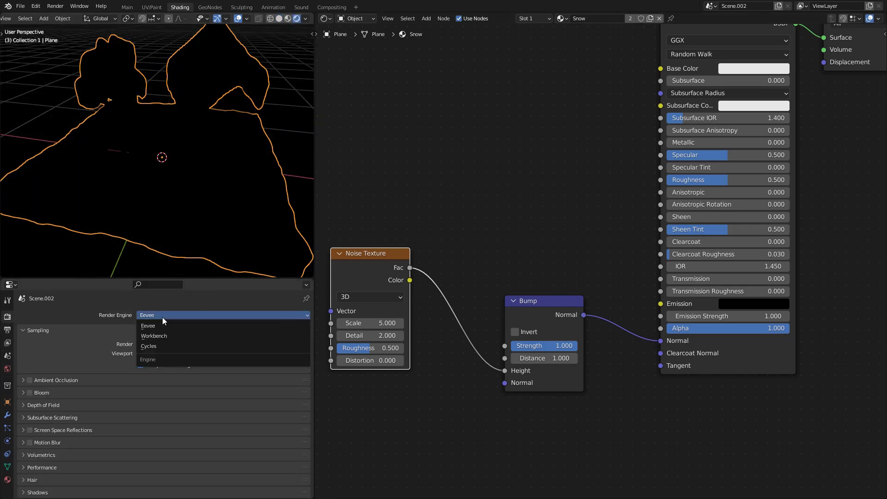
left_click(156, 348)
key("ctrl+s")
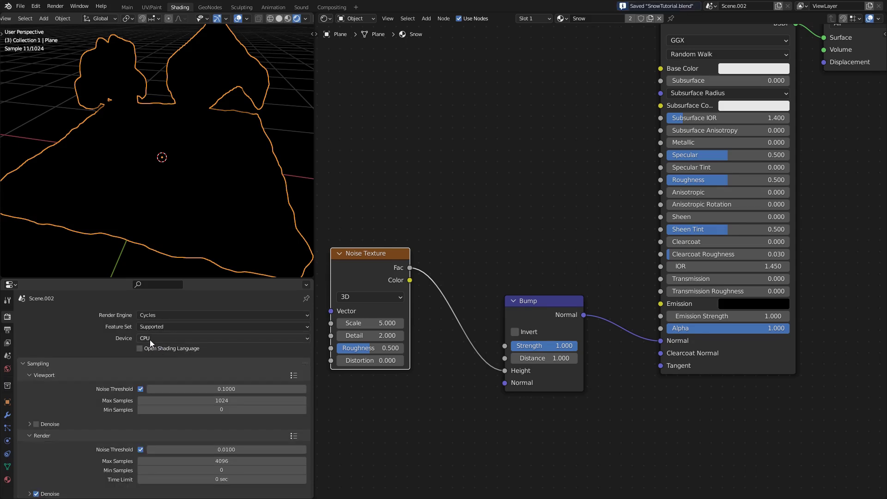
left_click(150, 338)
left_click(161, 357)
left_click(30, 354)
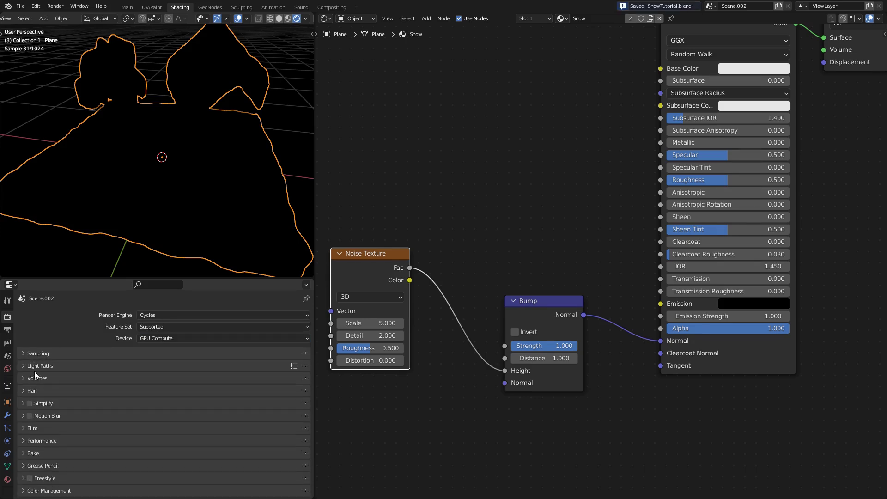
left_click(32, 365)
scroll(52, 365, "down", 6)
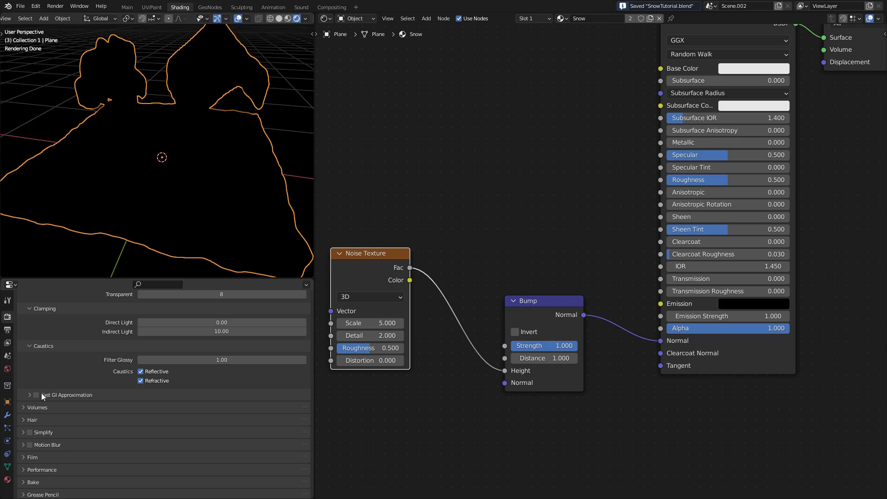
Step: Create a new world for the scene and use a Sky Texture as its background color
left_click(6, 356)
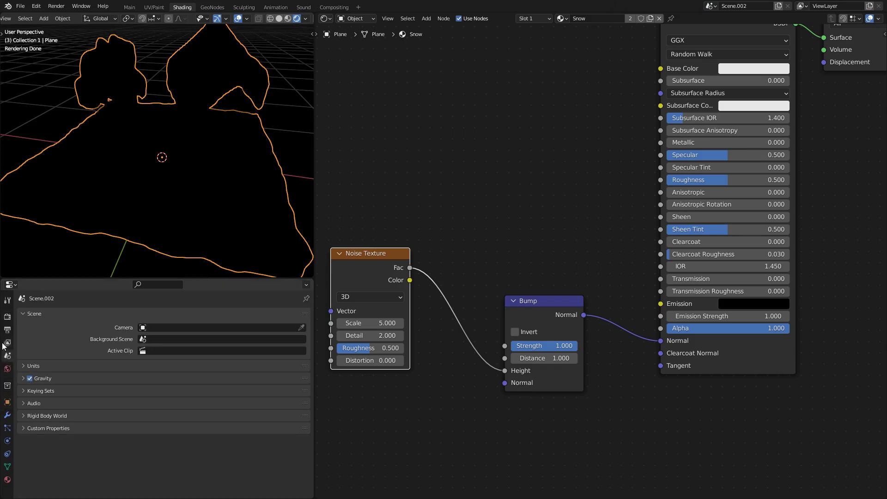
left_click(7, 368)
left_click(139, 315)
left_click(138, 373)
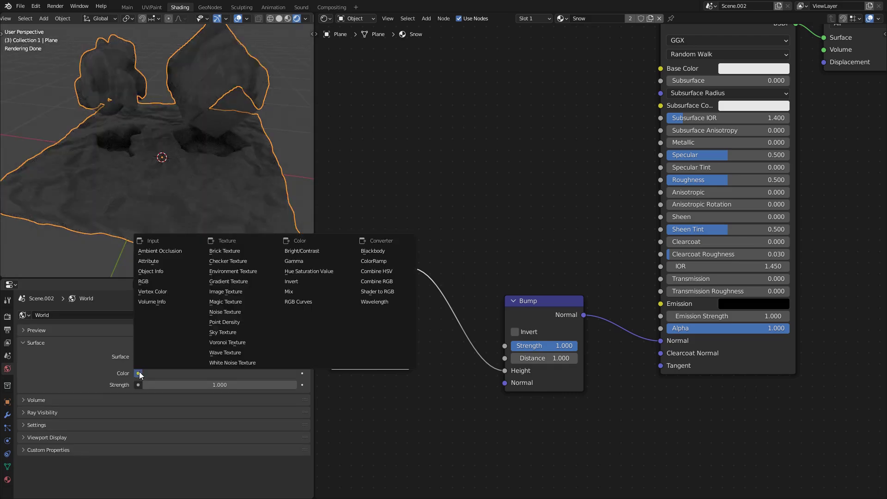
left_click(222, 332)
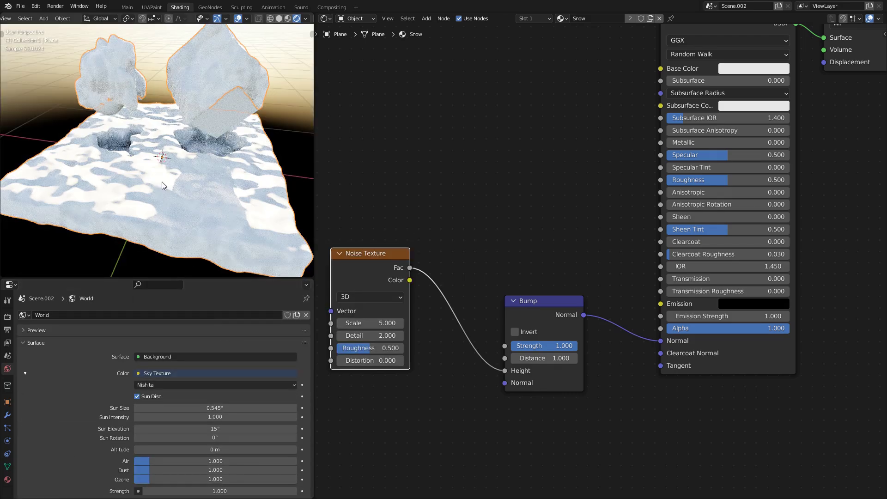
Step: Preview the Noise Texture's Fac on the Material Output and set its scale to -23.8, detail to 15 and roughness to 0.567
scroll(162, 181, "up", 1)
middle_click_drag(504, 201, 541, 223)
scroll(518, 273, "down", 1)
scroll(534, 278, "up", 1)
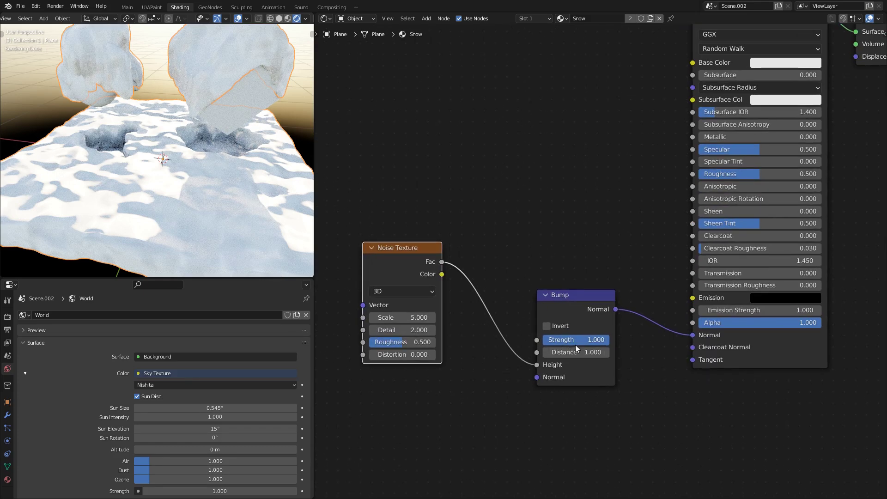
left_click_drag(404, 248, 378, 268)
middle_click_drag(545, 321, 597, 303)
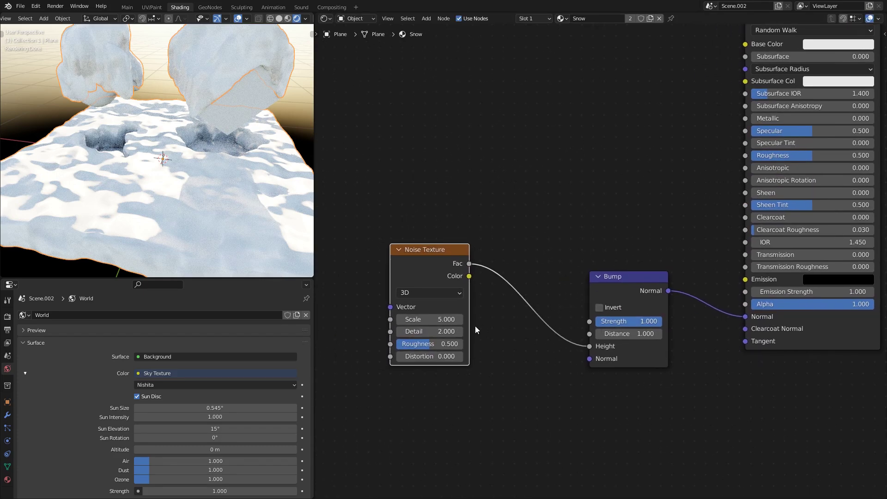
scroll(475, 330, "down", 2)
left_click_drag(453, 327, 752, 158)
scroll(444, 397, "up", 2)
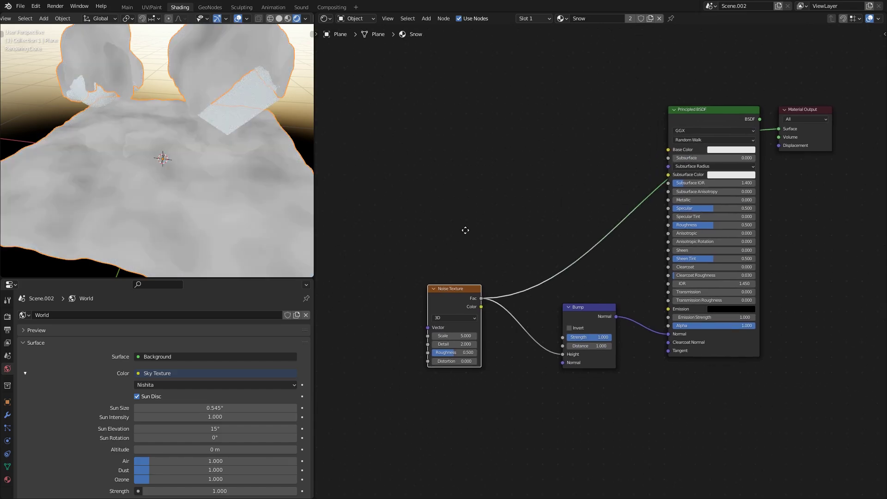
left_click_drag(426, 376, 349, 354)
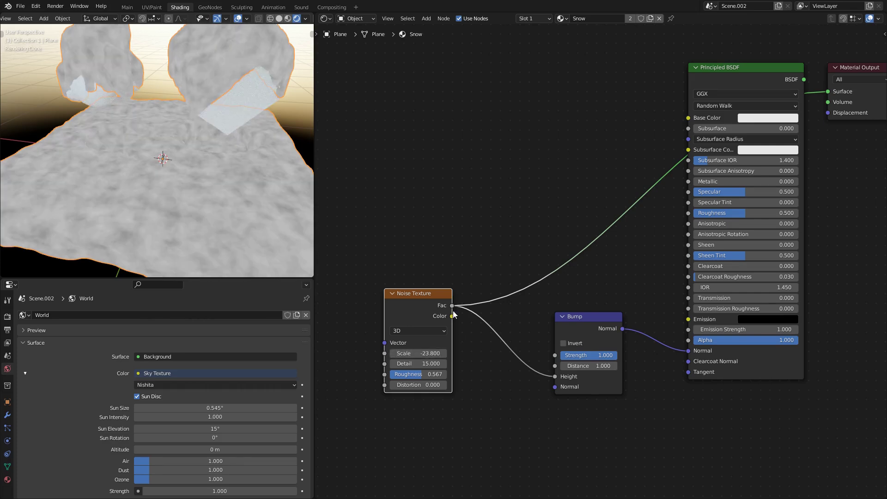
Step: Reconnect the Principled BSDF to the Material Output's Surface and set the Bump strength to 0.2
right_click_drag(612, 253, 603, 198, "ctrl")
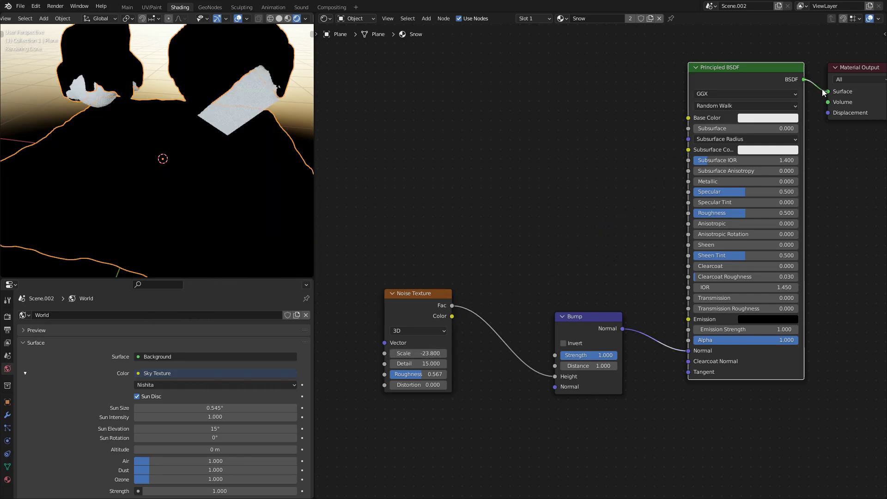
middle_click_drag(184, 194, 184, 158)
scroll(184, 167, "up", 1)
left_click(582, 355)
type("0")
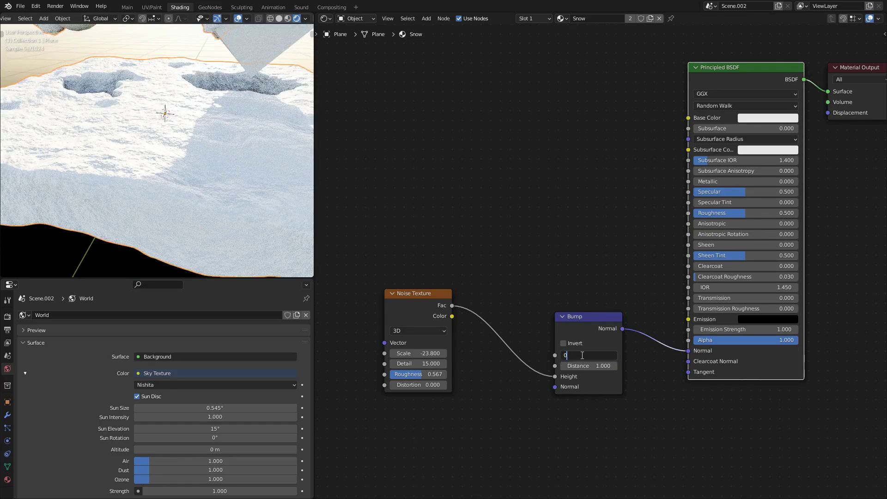
type(".2")
key("Return")
middle_click_drag(163, 152, 176, 169)
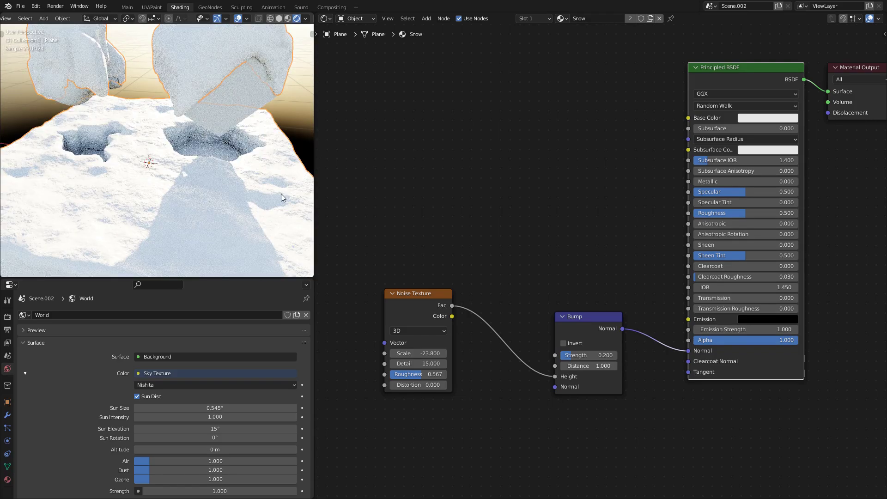
Step: Add a Voronoi Texture node above the Noise Texture in the Snow material
middle_click_drag(471, 205, 480, 238)
scroll(539, 214, "up", 1)
middle_click_drag(767, 235, 717, 221)
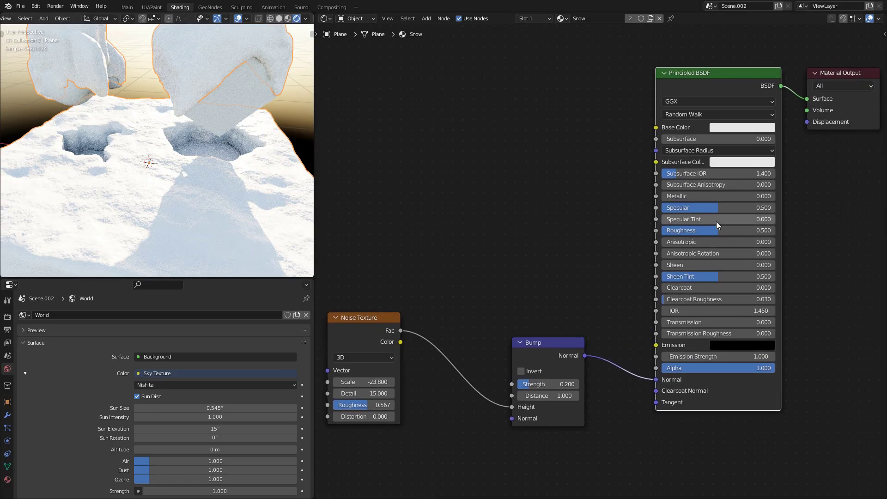
middle_click_drag(543, 215, 609, 234)
key("shift+a")
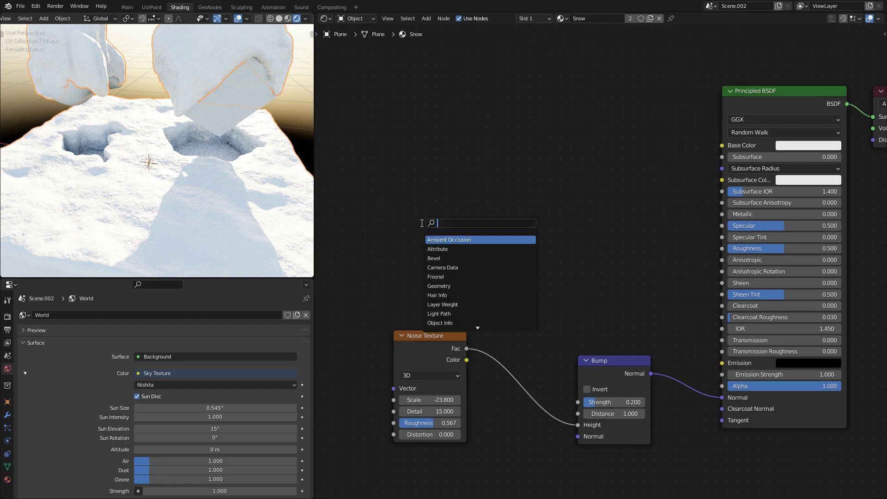
type("vor")
left_click(450, 239)
left_click(455, 216)
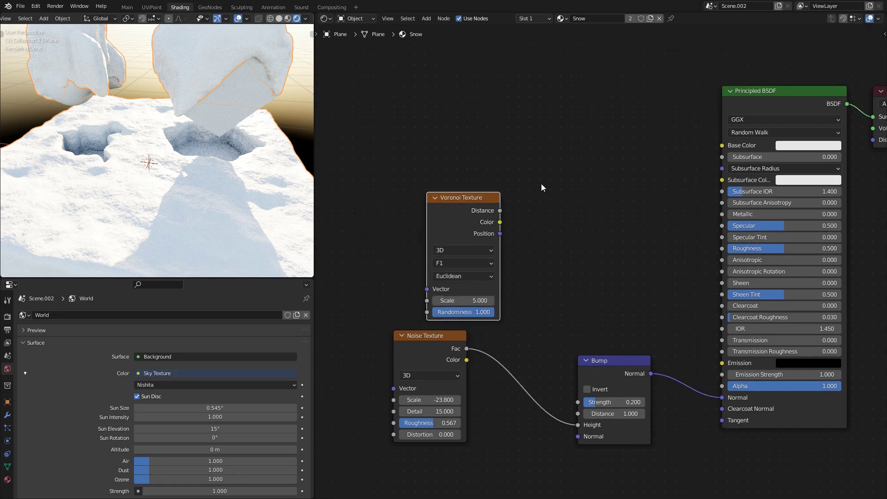
Step: Preview the Voronoi Texture's Distance on the Material Output's Surface and compare the Distance to Edge feature with F1
middle_click_drag(541, 184, 464, 284)
left_click_drag(422, 310, 797, 217)
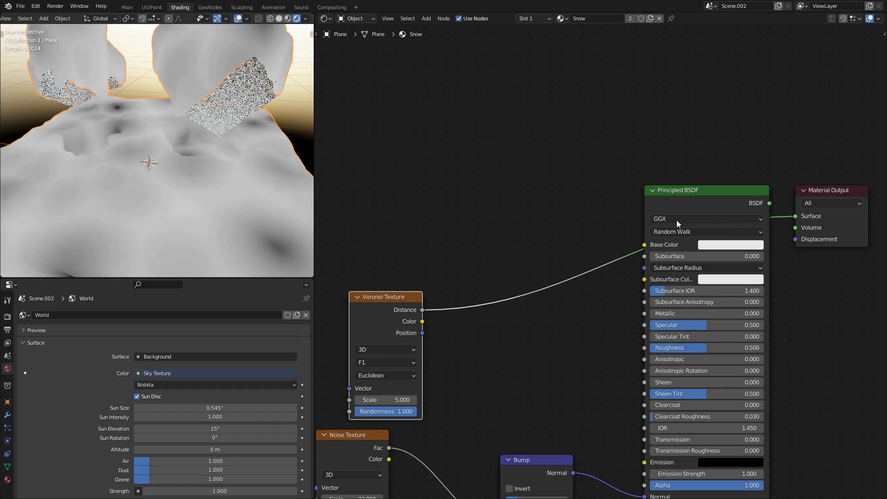
middle_click_drag(396, 278, 491, 220)
left_click_drag(478, 253, 484, 232)
scroll(492, 282, "down", 3, "ctrl")
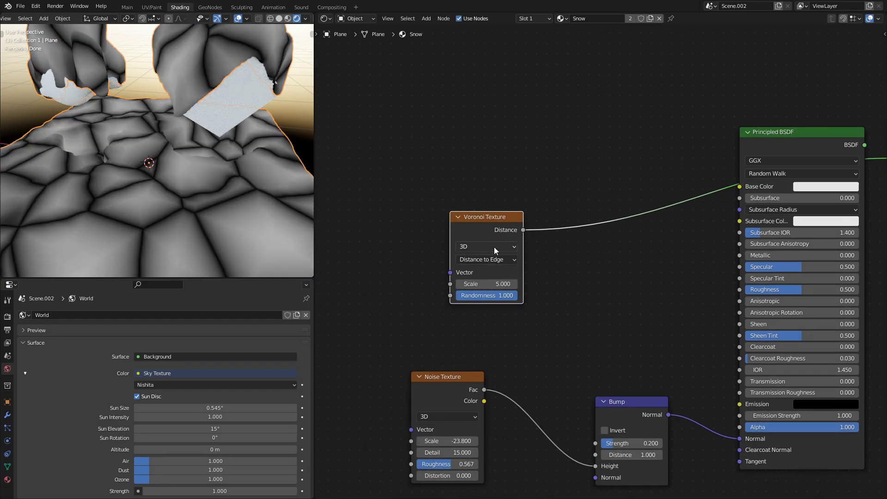
scroll(497, 260, "up", 3, "ctrl")
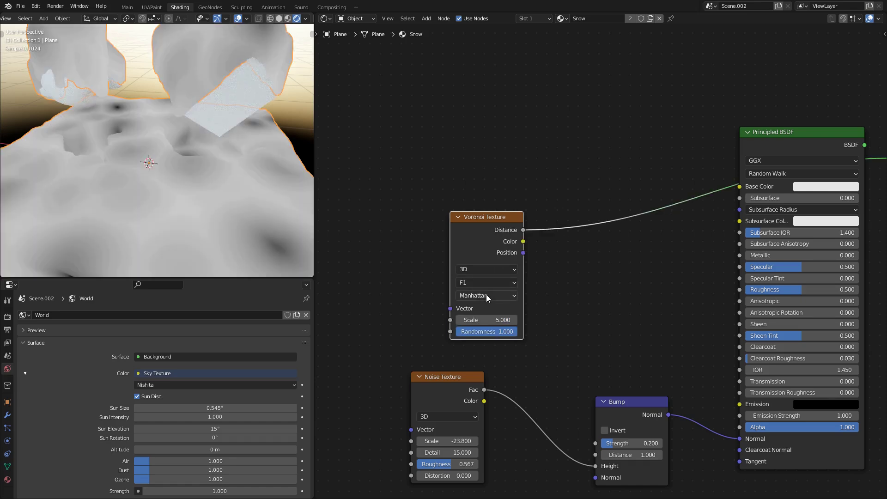
Step: Set the Voronoi Texture's distance metric to Minkowski and its scale to 49.5
scroll(487, 295, "down", 2, "ctrl")
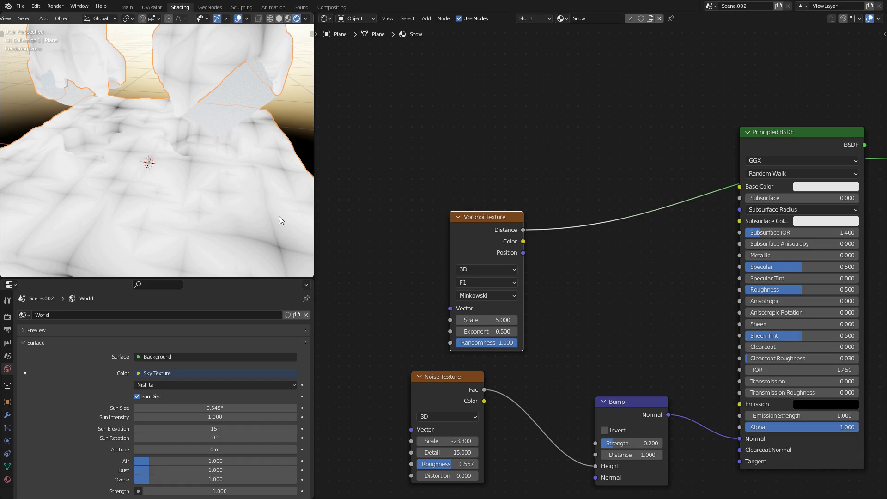
left_click_drag(488, 319, 542, 320)
left_click_drag(476, 215, 428, 211)
Step: Insert a ColorRamp node between the Voronoi Texture's Distance and the Material Output
key("shift+a")
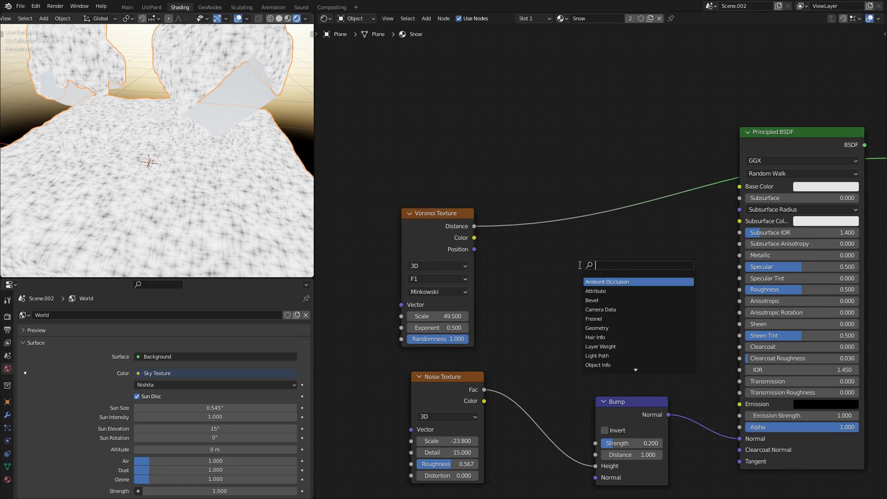
type("colo")
key("Return")
left_click(546, 207)
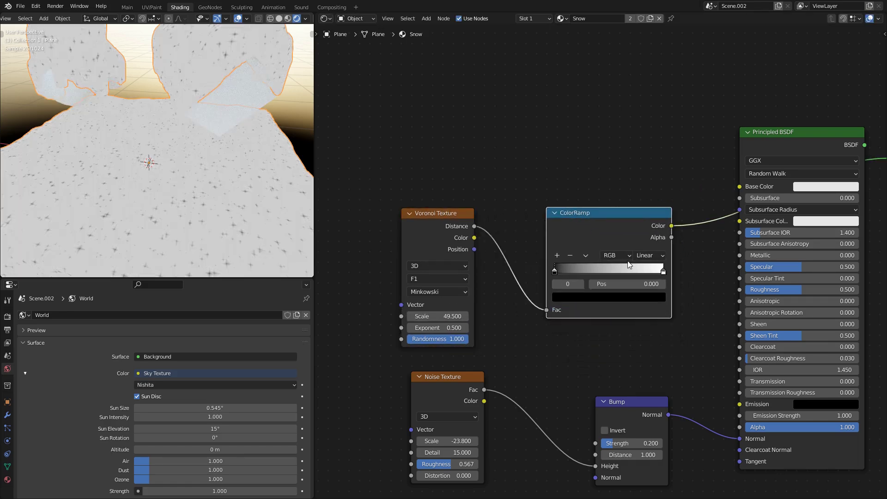
Step: Flip the ColorRamp to run from white to black, with the black stop at position 0.323
mouse_move(646, 269)
left_mouse_down()
mouse_move(581, 267)
mouse_move(662, 271)
left_mouse_up()
left_click_drag(601, 271, 521, 266)
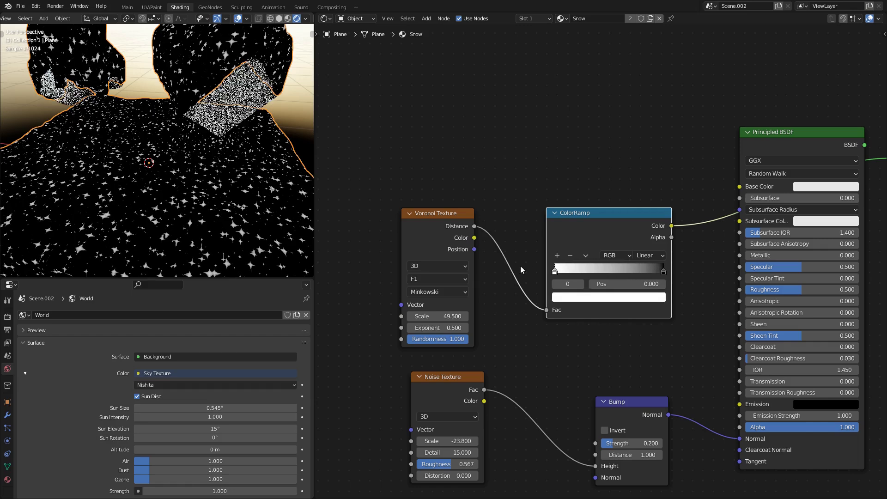
left_click_drag(661, 272, 586, 272)
mouse_move(132, 179)
middle_mouse_down()
mouse_move(157, 194)
mouse_move(129, 181)
middle_mouse_up()
left_click_drag(411, 160, 656, 307)
key("g")
left_click(538, 289)
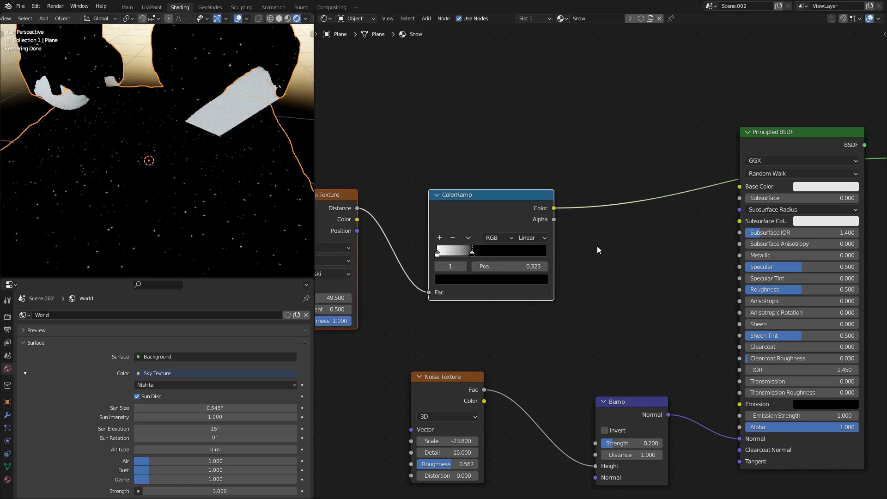
Step: Connect the ColorRamp's Color to the Principled BSDF's Specular, set Roughness to 0 and reconnect the BSDF to the Material Output's Surface
left_click(597, 246)
left_click_drag(727, 267, 737, 267)
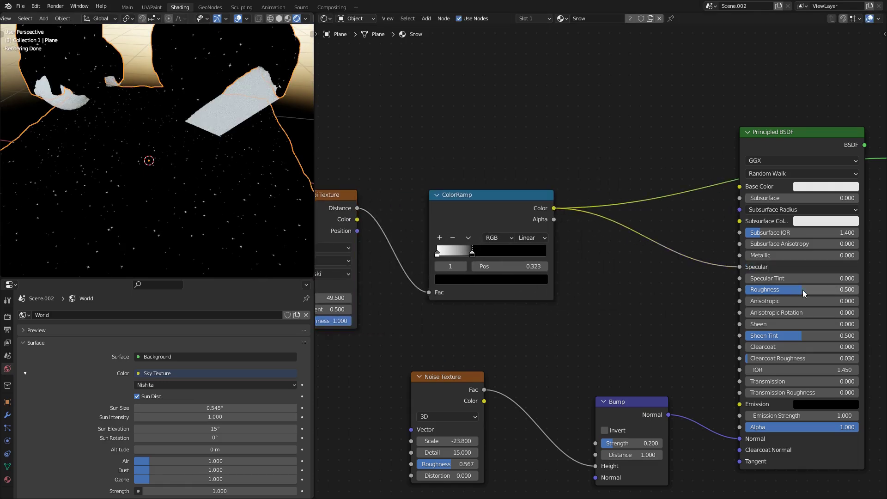
left_click_drag(803, 290, 733, 287)
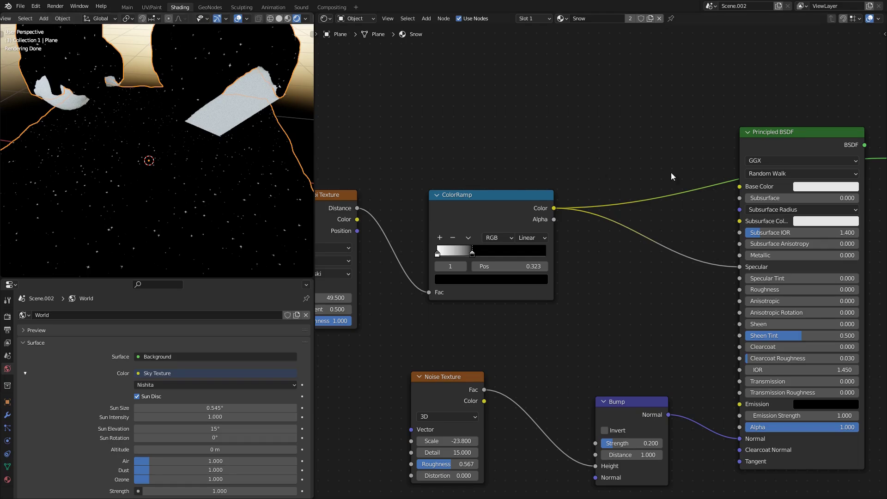
mouse_move(844, 173)
middle_mouse_down()
mouse_move(610, 216)
mouse_move(756, 183)
mouse_move(835, 181)
middle_mouse_up()
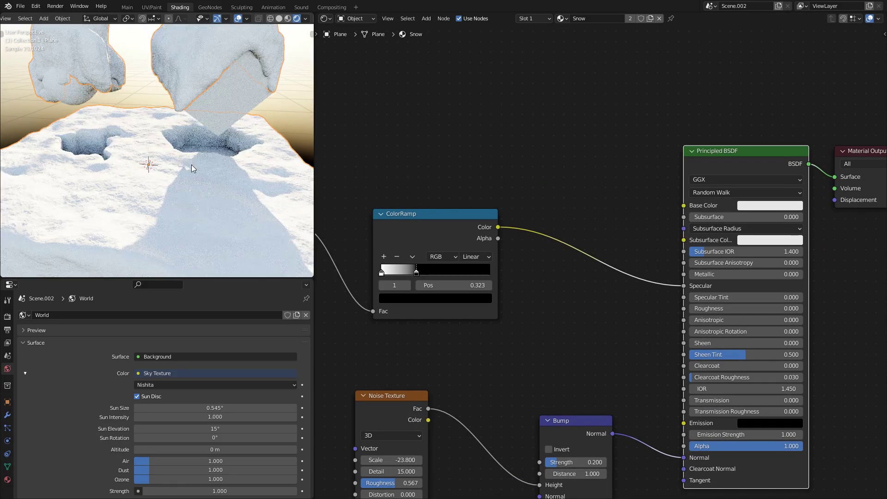
mouse_move(208, 198)
middle_mouse_down()
mouse_move(193, 184)
mouse_move(199, 209)
middle_mouse_up()
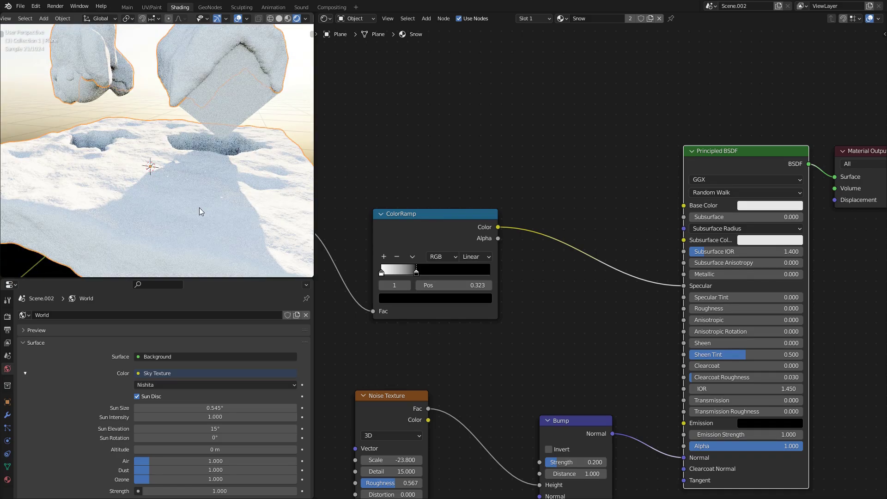
Step: Set the Voronoi Texture's scale to 100 and check the sparkles on the snow from closer up
middle_click_drag(348, 246, 573, 280)
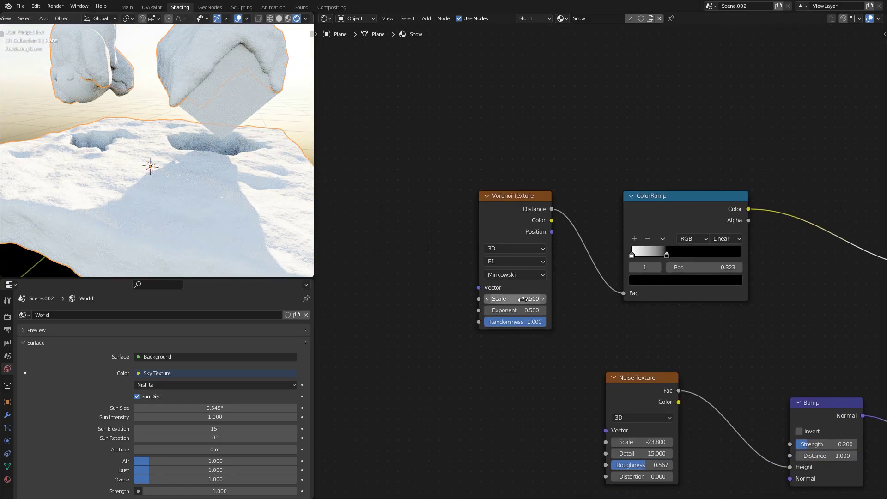
key("Return")
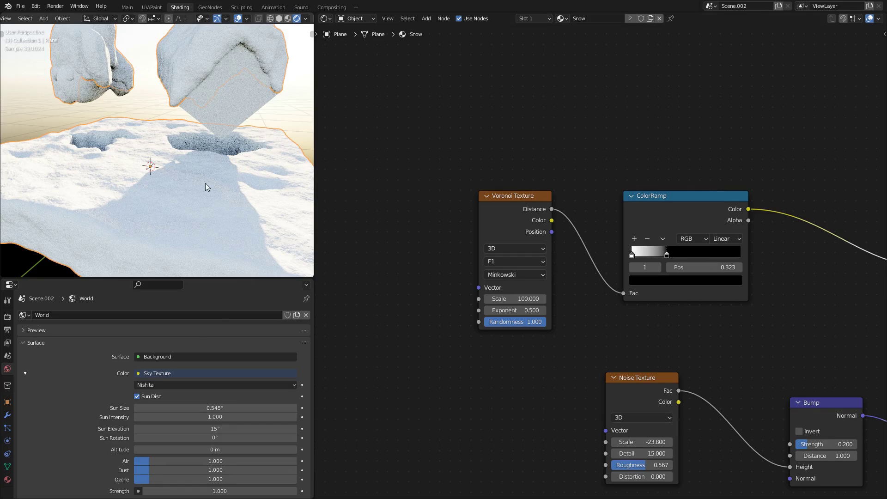
middle_click_drag(203, 152, 154, 160)
mouse_move(69, 167)
middle_mouse_down()
mouse_move(227, 144)
mouse_move(130, 178)
mouse_move(74, 169)
middle_mouse_up()
Step: Select the Suzanne head under its snow cover and toggle the viewport overlays
left_click(148, 126)
middle_click_drag(148, 126, 118, 116)
key("shift+alt+z")
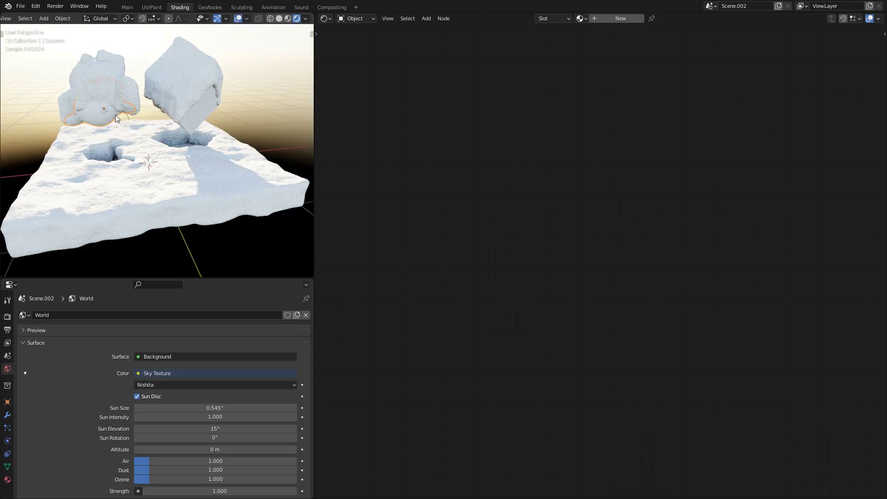
left_click(99, 112)
left_click(104, 120)
key("shift+alt+z")
key("shift+alt+z")
Step: Move the Suzanne head around above the plane with the viewport overlays hidden
left_click_drag(144, 109, 165, 107)
key("shift+alt+z")
middle_click_drag(137, 107, 157, 118)
left_click_drag(157, 117, 121, 124)
middle_click_drag(121, 123, 200, 131)
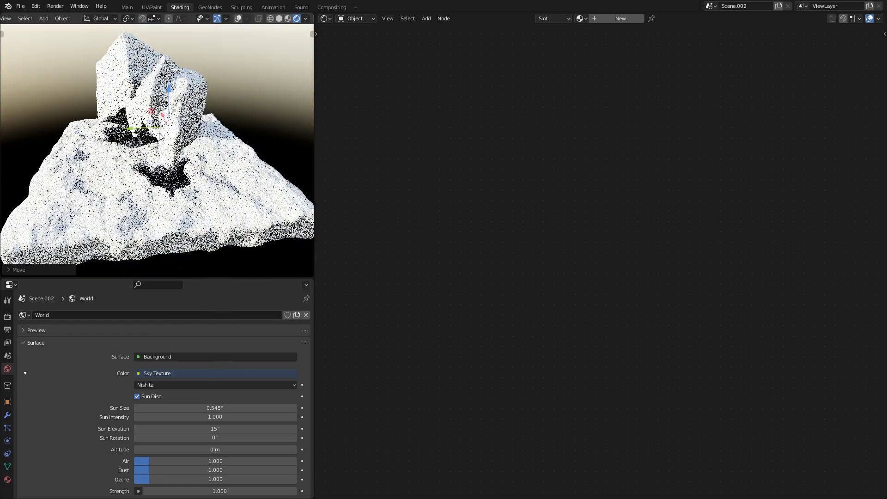
Step: Remove the Subdivision modifier from the plane
left_click(7, 415)
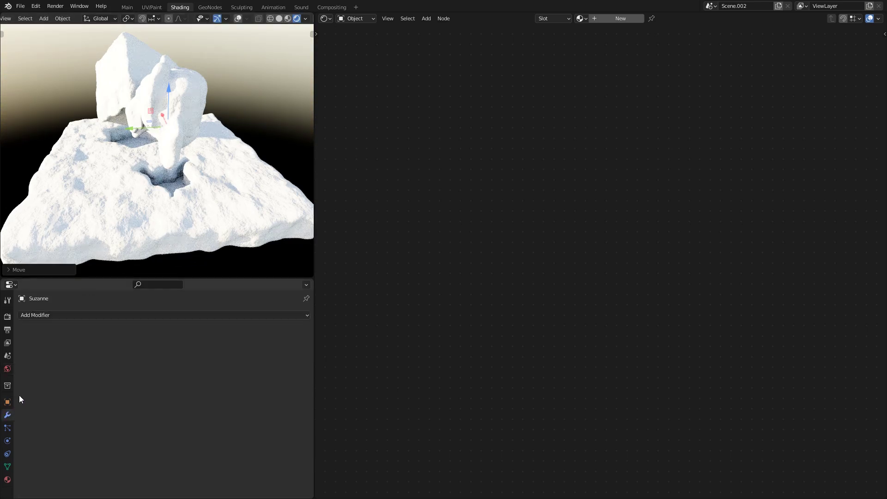
left_click(75, 213)
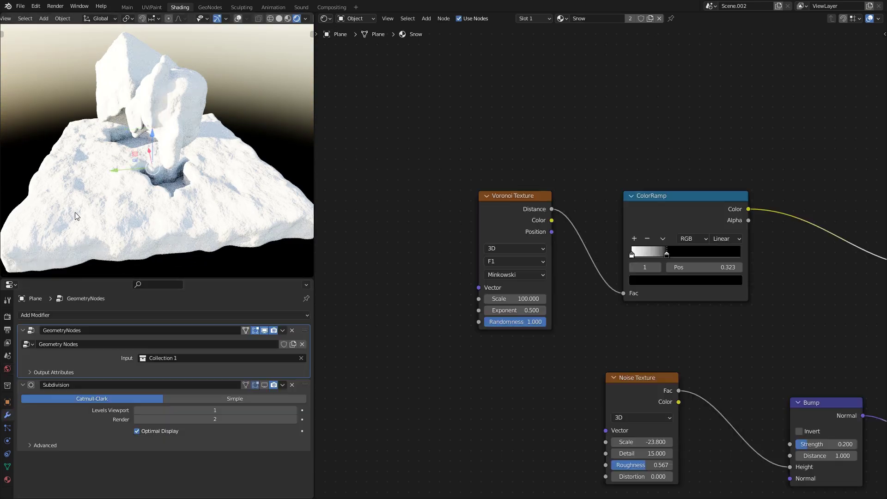
left_click(293, 387)
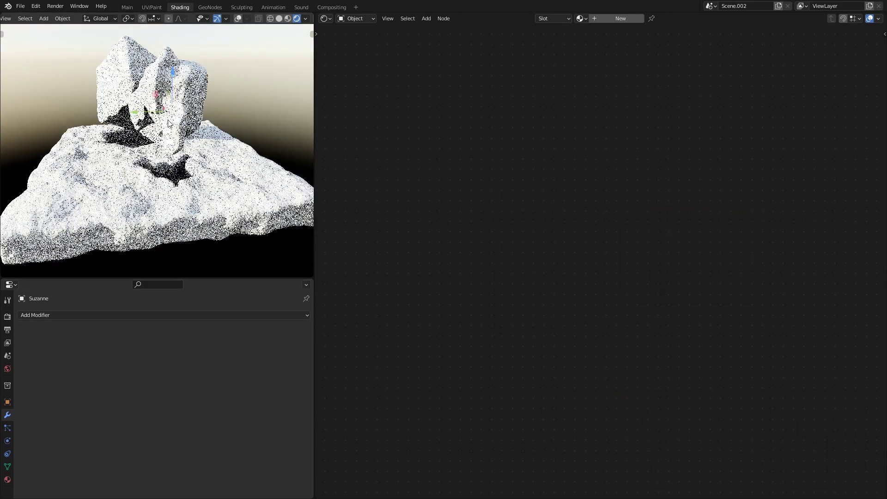
Step: Move the Suzanne head along the global Y axis, away from the cube
key("g")
key("y")
left_click(214, 111)
middle_click_drag(213, 111, 14, 107)
middle_click_drag(128, 112, 132, 93)
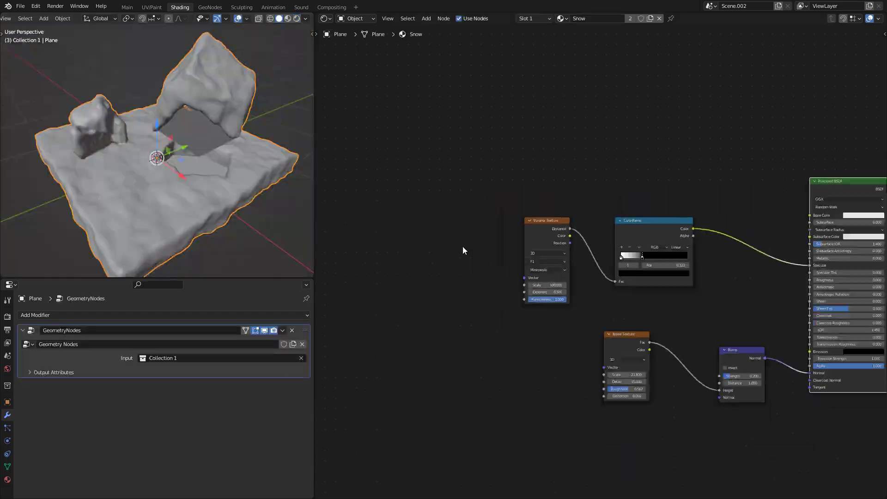
Step: Switch to the GeoNodes workspace and review the snow node tree back to its Raycast and Bounding Box section
left_click(210, 7)
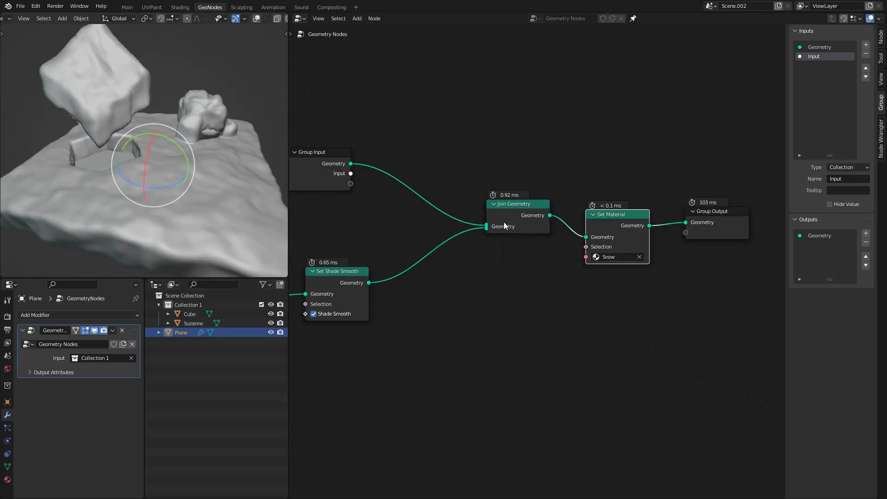
scroll(358, 174, "down", 4)
middle_click_drag(358, 175, 769, 171)
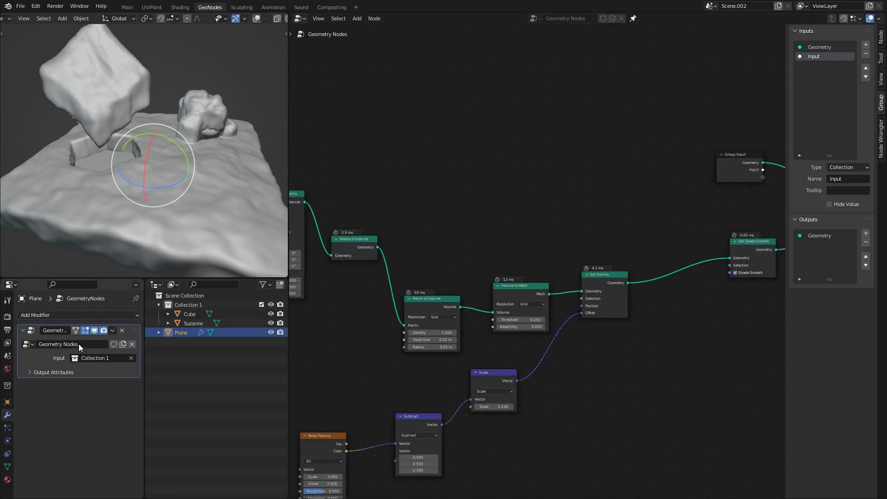
middle_click_drag(444, 359, 574, 254)
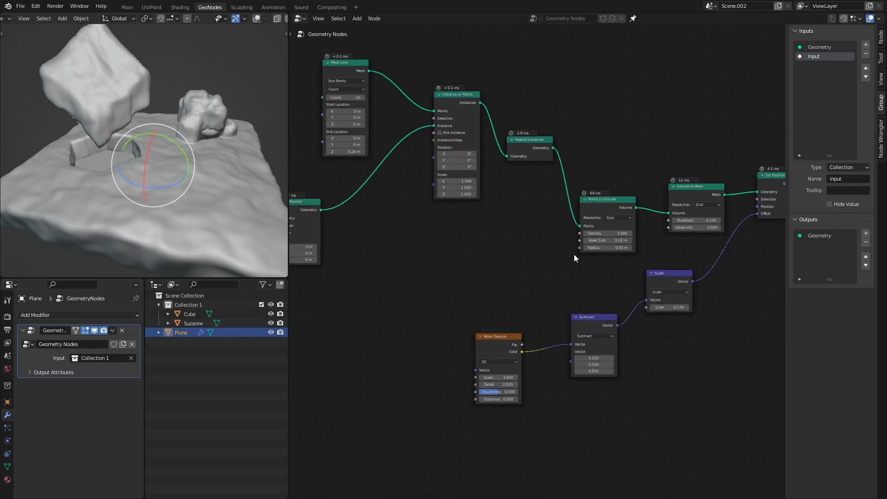
middle_click_drag(492, 255, 629, 233)
middle_click_drag(445, 203, 567, 210)
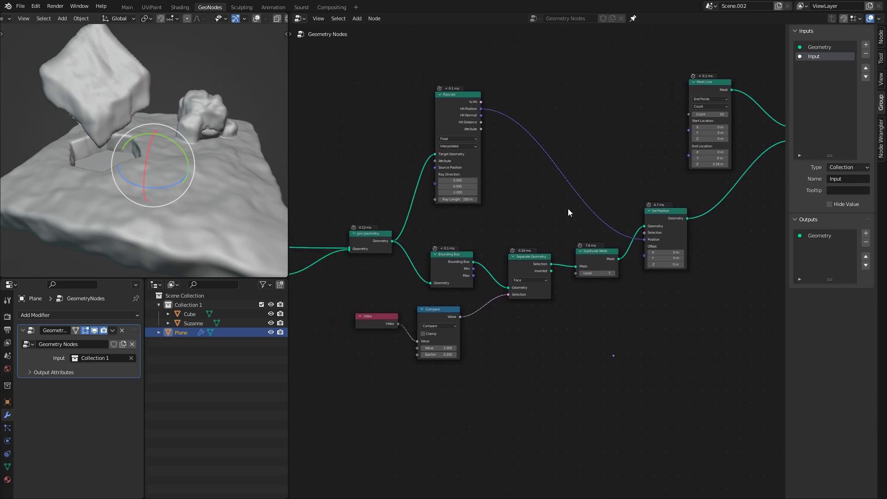
scroll(568, 210, "up", 6)
scroll(361, 246, "down", 5)
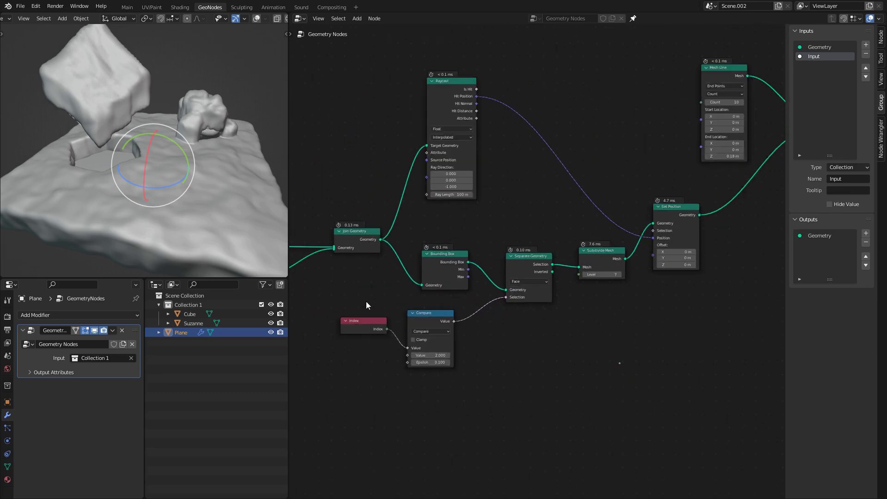
Step: Duplicate the Group Input node and place the copy below the Separate Geometry node
middle_click_drag(371, 261, 616, 261)
left_click(326, 234)
key("shift+d")
left_click(513, 344)
middle_click_drag(594, 313, 372, 280)
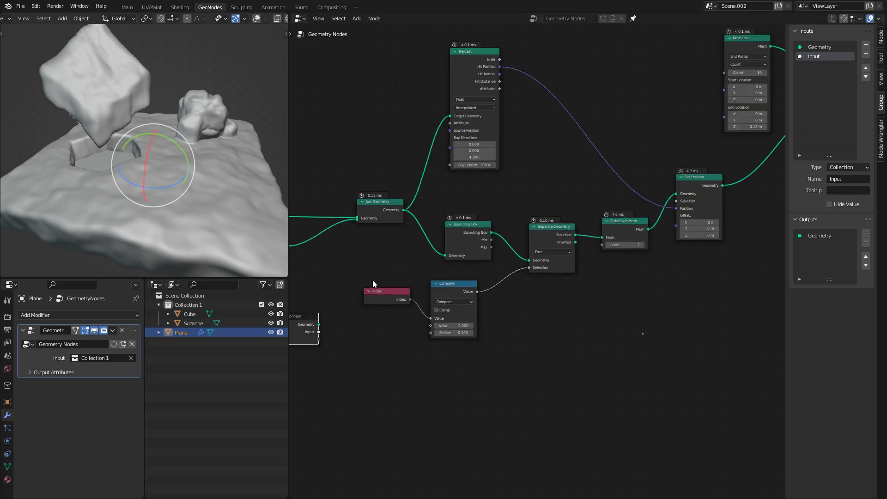
key("g")
left_click(643, 256)
Step: Expose the Subdivide Mesh node's Level as a new modifier input through the duplicated Group Input
scroll(631, 251, "up", 4)
left_click(627, 239)
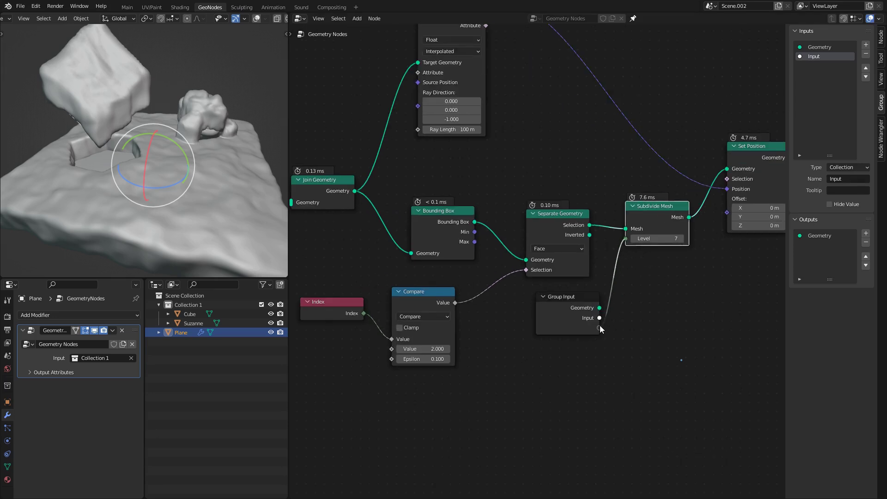
left_click_drag(600, 327, 599, 328)
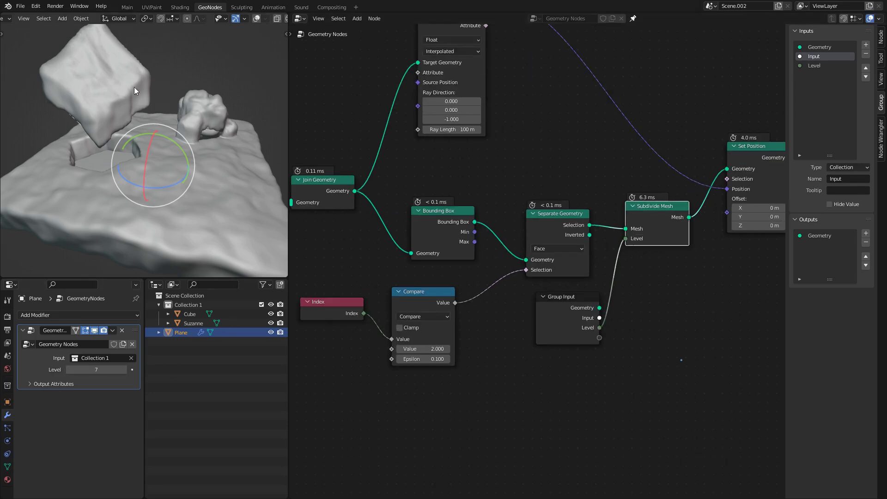
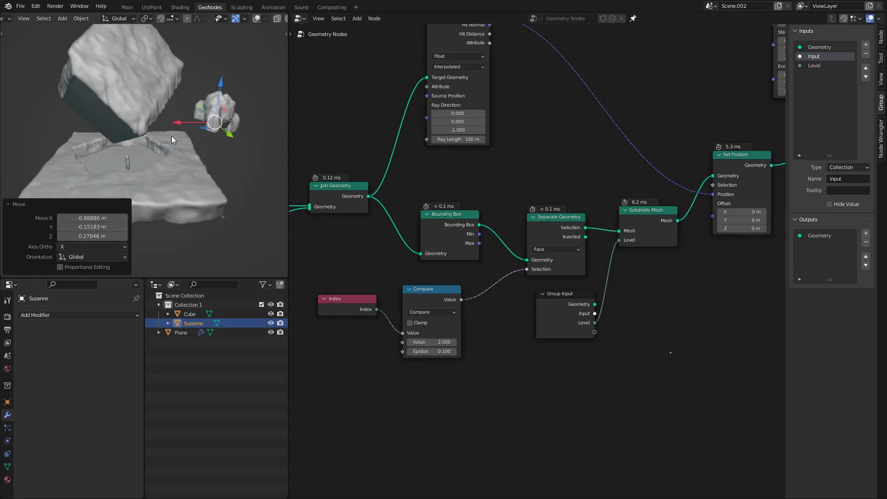
Step: Move the Suzanne head beneath the cube by about 1.05 m in X, 0.23 m in Y and -0.15 m in Z
key("g")
left_click(89, 140)
scroll(147, 147, "up", 2)
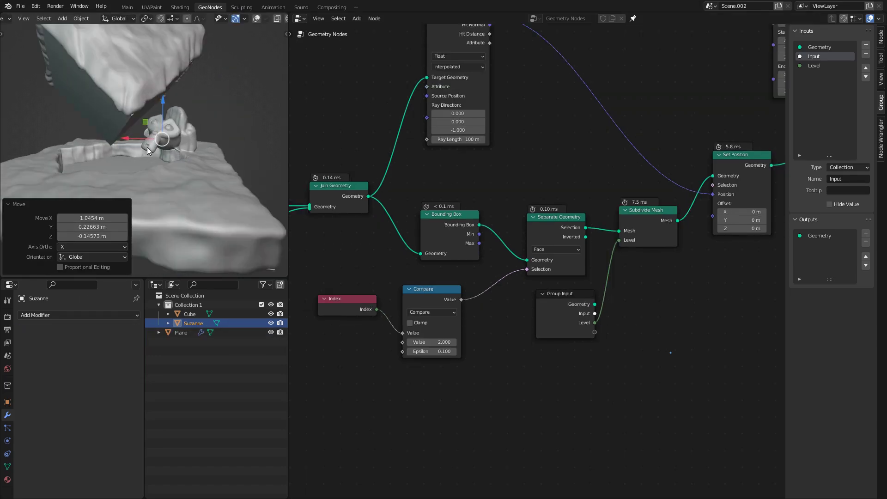
middle_click_drag(147, 147, 148, 156)
scroll(148, 156, "down", 2)
Step: Move the Suzanne head back out beyond the plane's edge by about -1.19 m in X, -0.23 m in Y and 0.09 m in Z
key("g")
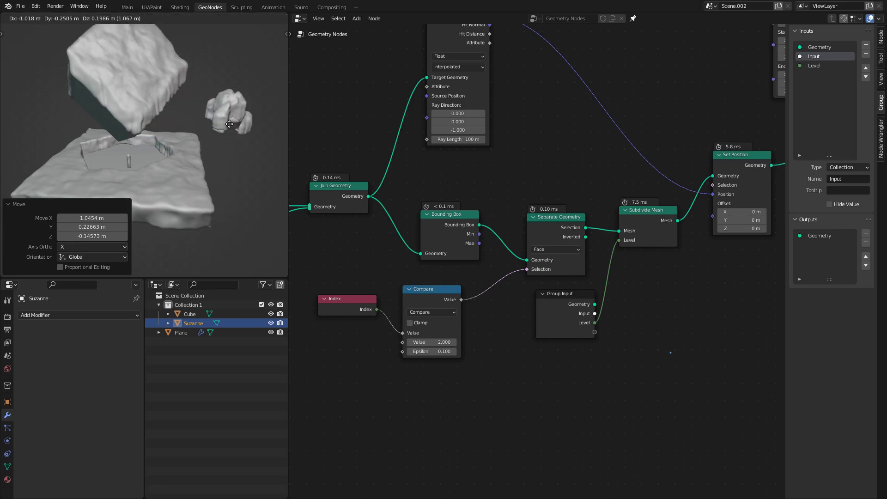
left_click(227, 128)
scroll(129, 162, "up", 1)
middle_click_drag(132, 160, 142, 174)
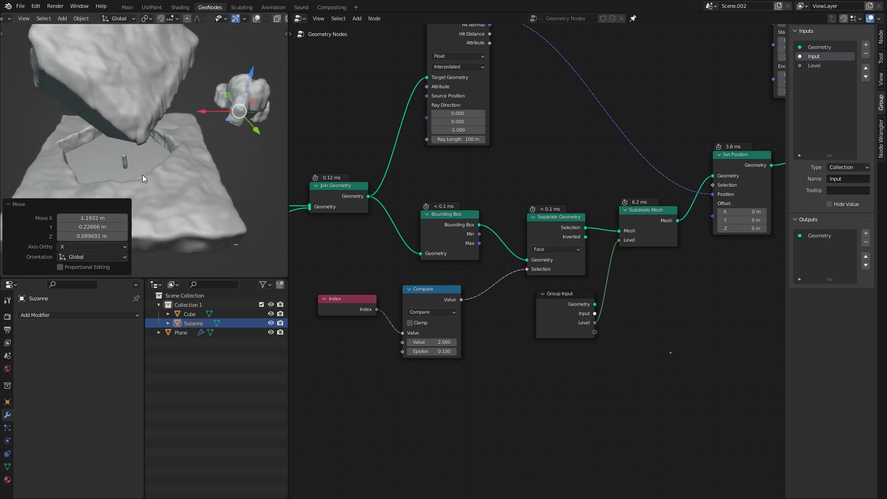
Step: Select the plane and examine its snow node chain from Raycast through Subdivide Mesh to Set Position
left_click(116, 155)
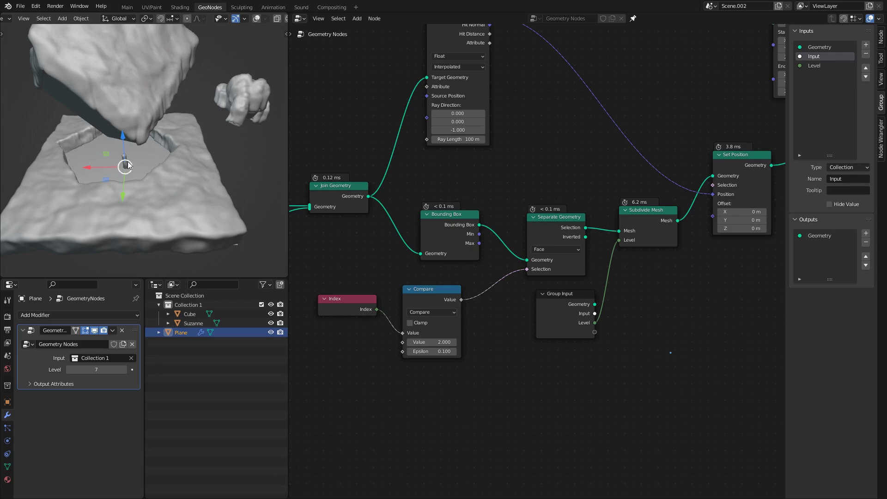
middle_click_drag(407, 160, 459, 196)
scroll(460, 197, "down", 5)
scroll(584, 248, "up", 4)
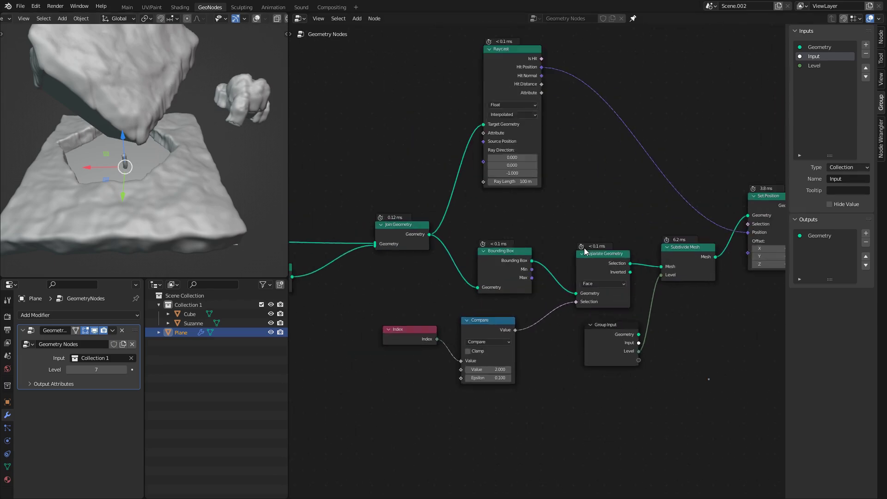
middle_click_drag(709, 250, 458, 262)
scroll(485, 259, "up", 6)
Step: Select the Suzanne head and reposition it beside the cube, clear of the plane
middle_click_drag(137, 146, 157, 101)
left_click(223, 111)
key("g")
left_click(179, 102)
scroll(180, 106, "down", 2)
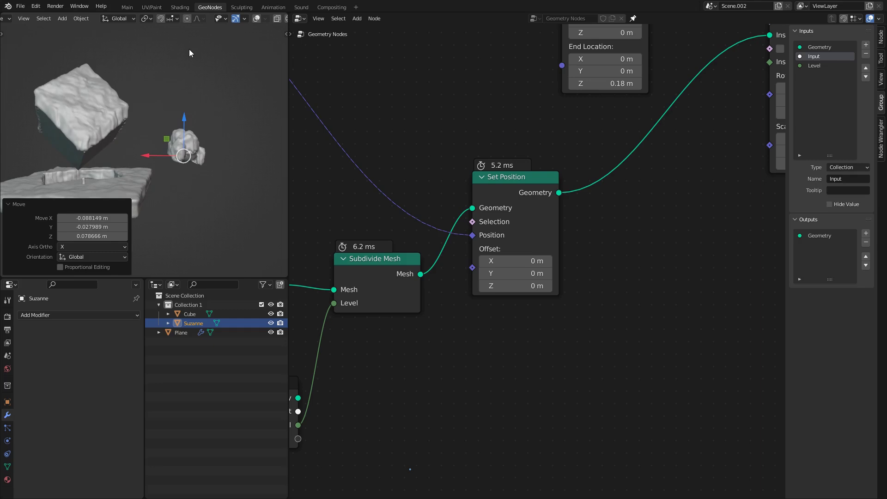
Step: Select the snow plane with overlays visible and restrict its transforms to affect only origins
middle_click_drag(210, 82, 124, 149)
scroll(192, 115, "up", 4)
left_click(173, 149)
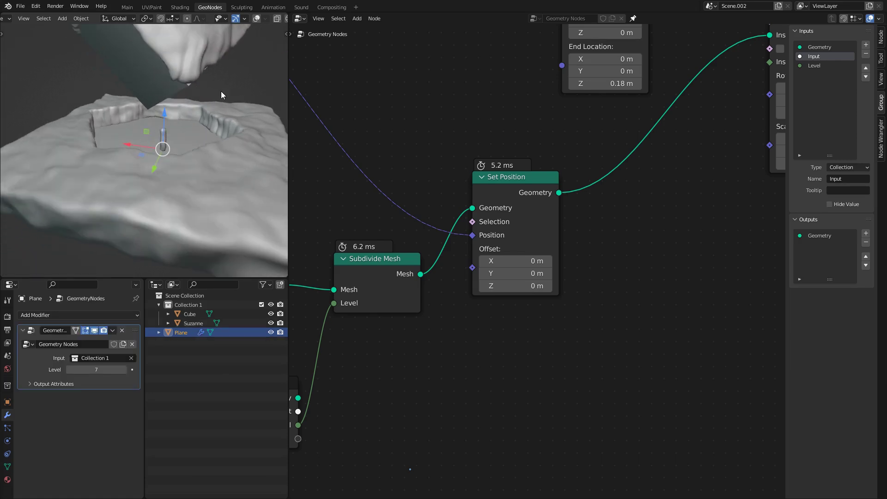
key("shift+alt+z")
key("n")
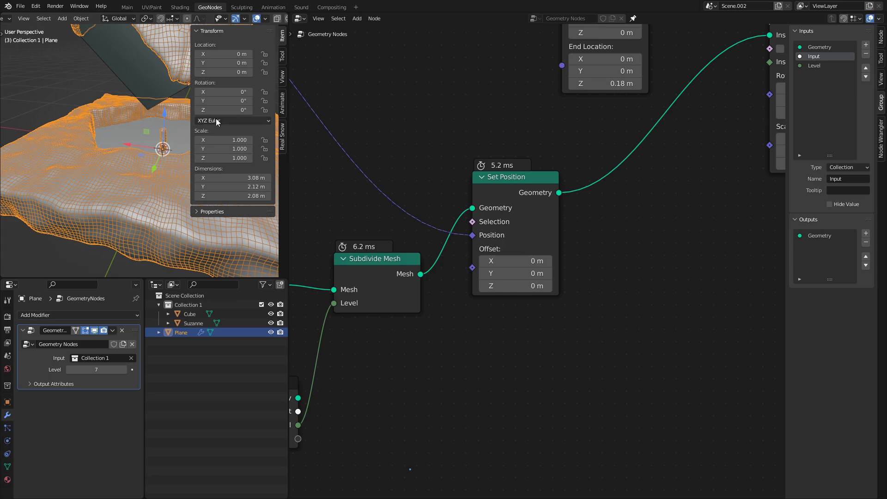
left_click(282, 57)
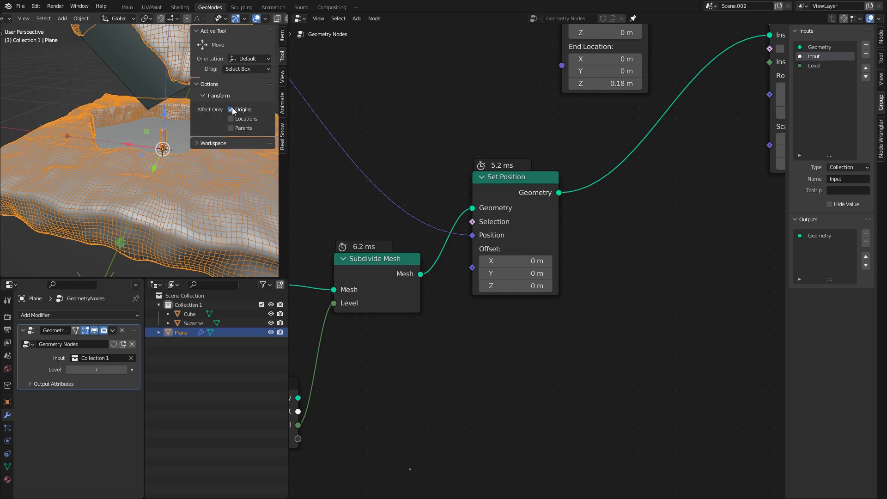
Step: Move the plane's origin down by about 0.31 m in Z
middle_click_drag(121, 119, 102, 124)
left_click_drag(162, 124, 155, 148)
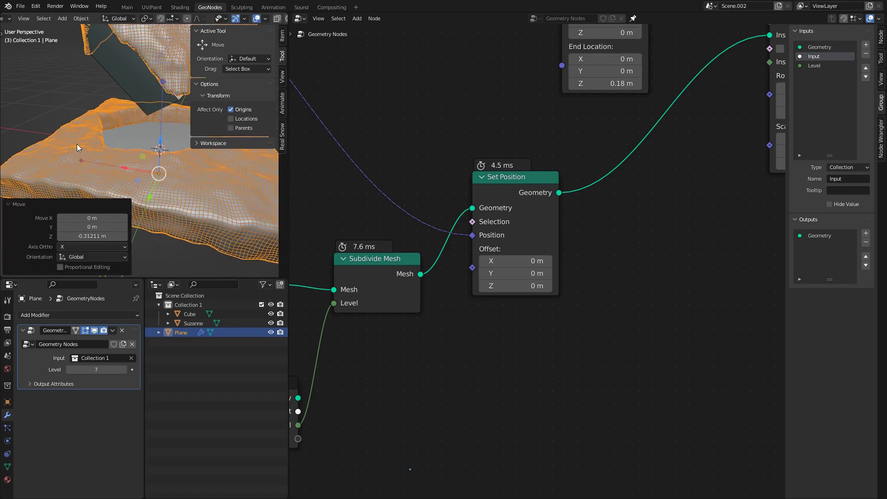
key("Tab")
middle_click_drag(116, 143, 132, 96)
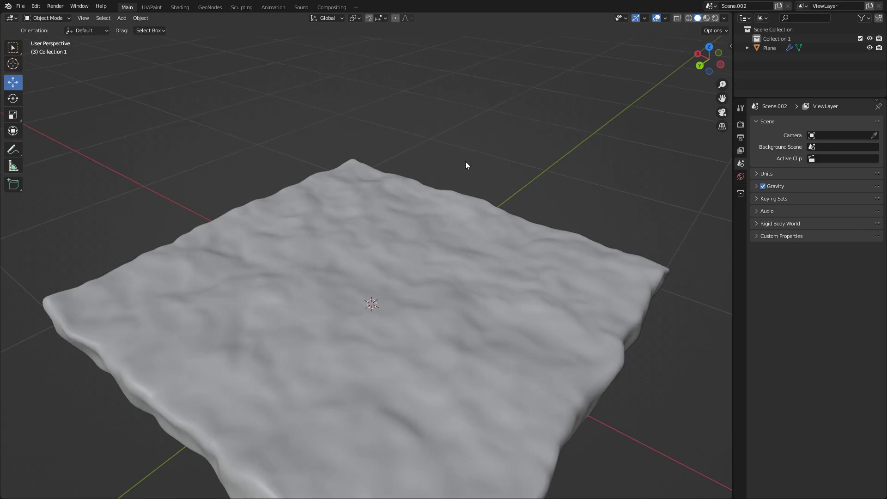
Step: Add a new mesh plane over the snow plane and scale it down to about 0.46
key("shift+a")
mouse_move(386, 206)
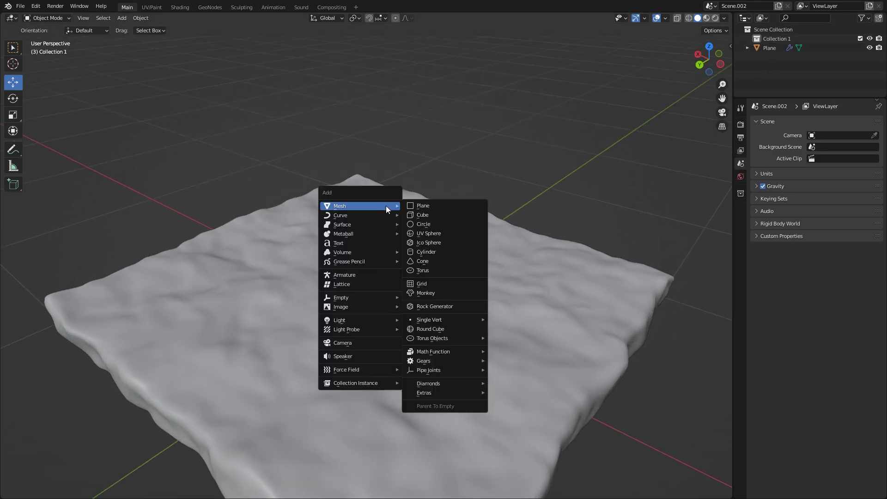
left_click(435, 205)
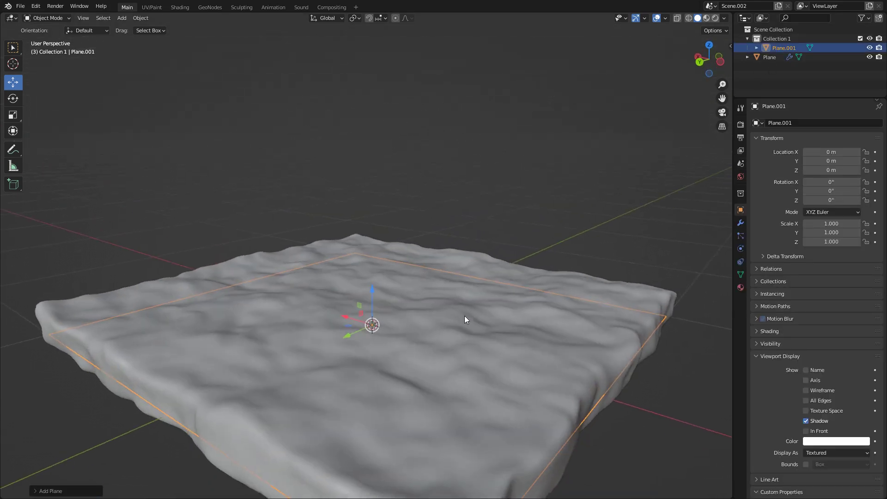
key("s")
left_click(455, 298)
Step: Raise the small plane to about 0.66 m in Z above the snow plane and apply its scale
key("g")
key("z")
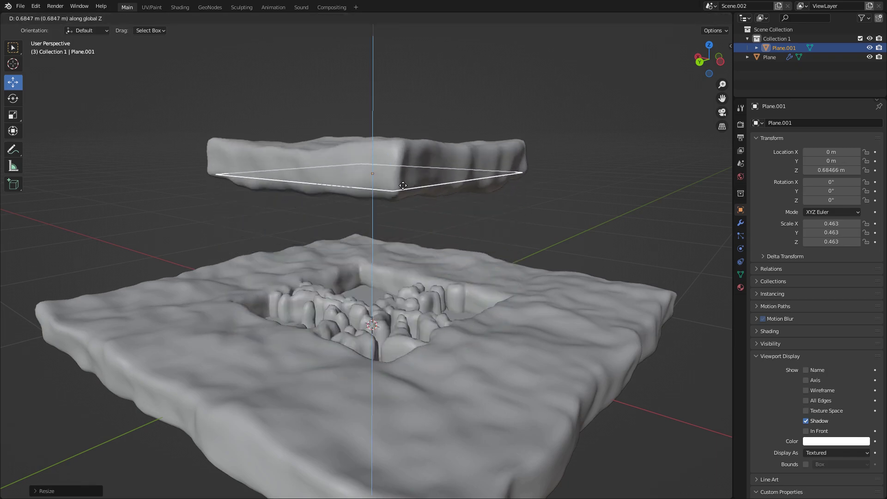
left_click(404, 192)
key("ctrl+a")
left_click(399, 193)
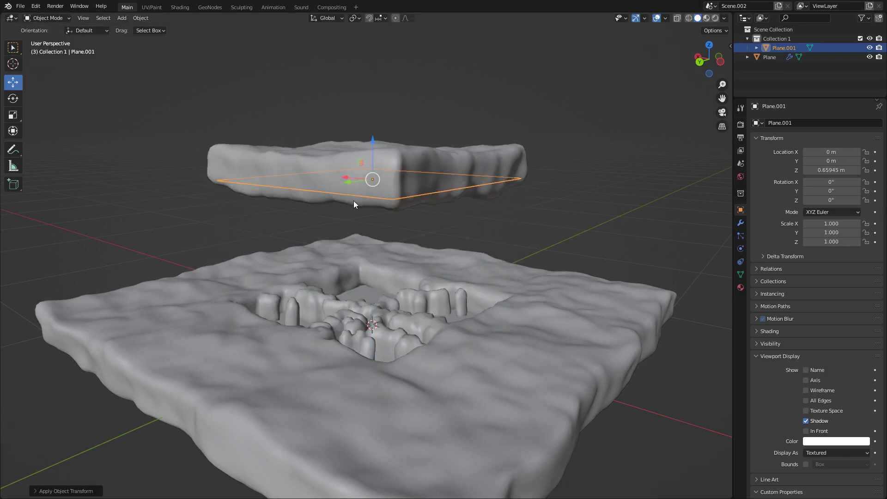
Step: Try adding a loop cut across the small plane and lifting it by about 0.14 m, keeping X fixed
middle_click_drag(353, 201, 368, 207)
key("Tab")
key("g")
key("g")
left_click(360, 207)
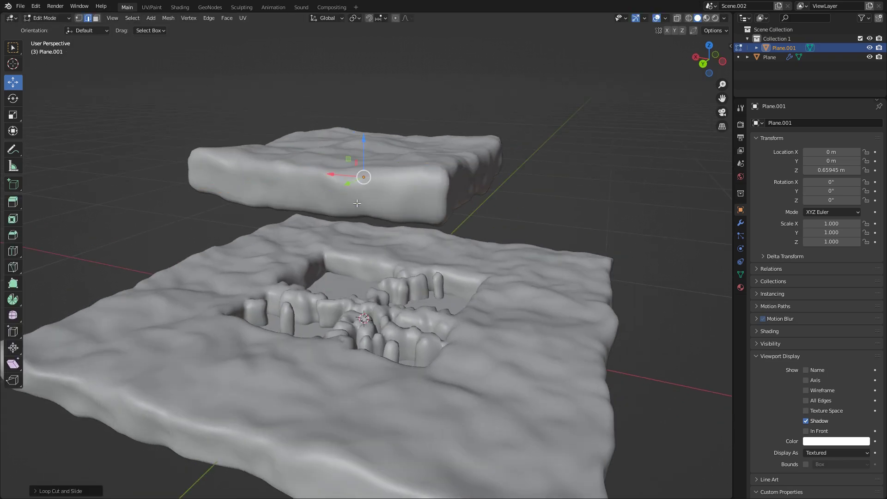
key("g")
key("z")
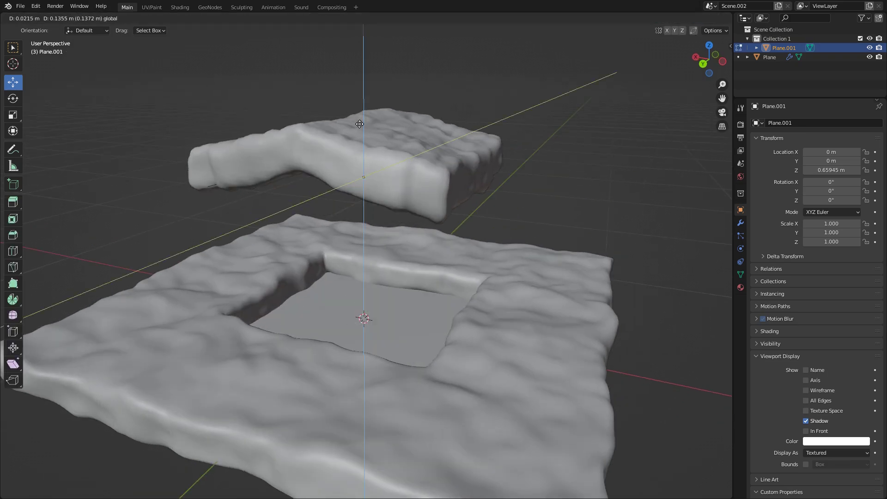
left_click(360, 122)
key("Tab")
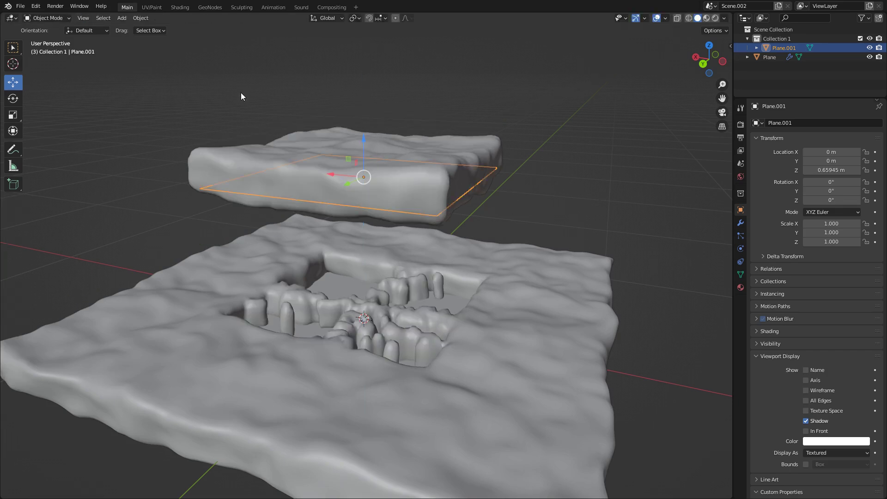
Step: Switch to the geometry nodes workspace, set the viewport to solid shading and check the meshes in wireframe
left_click(210, 8)
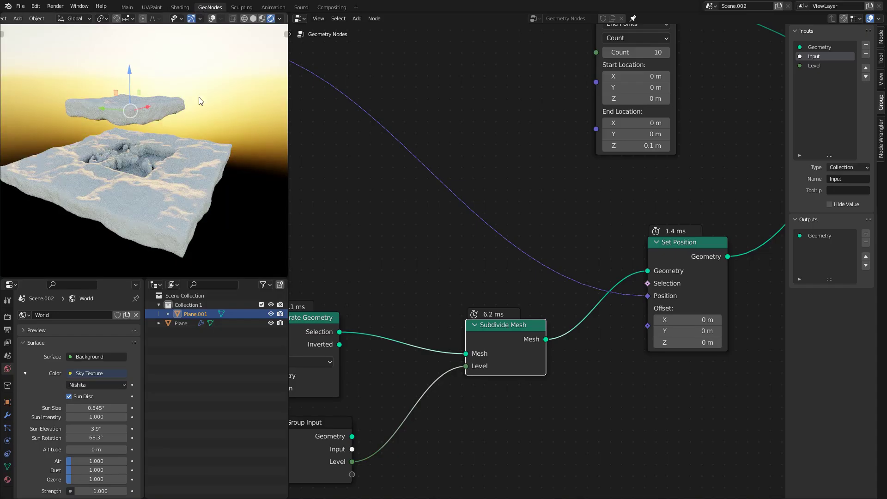
left_click(252, 18)
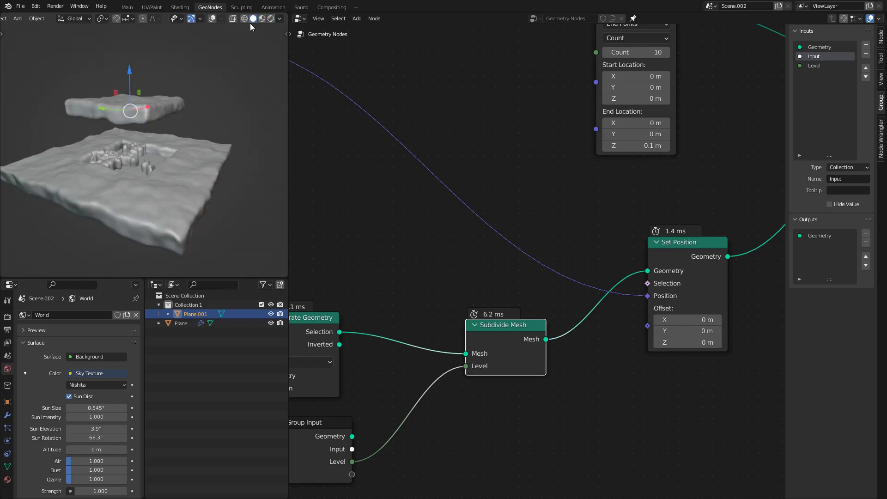
key("shift+z")
key("shift+alt+z")
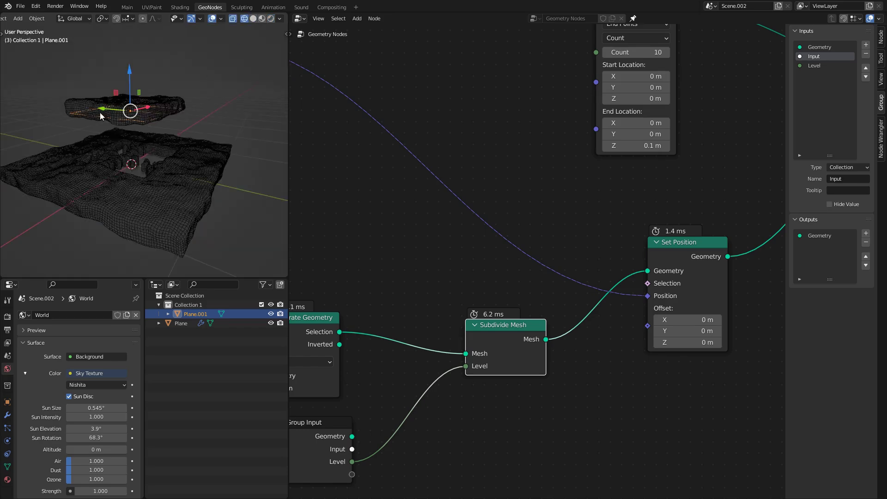
key("shift+z")
key("shift+alt+z")
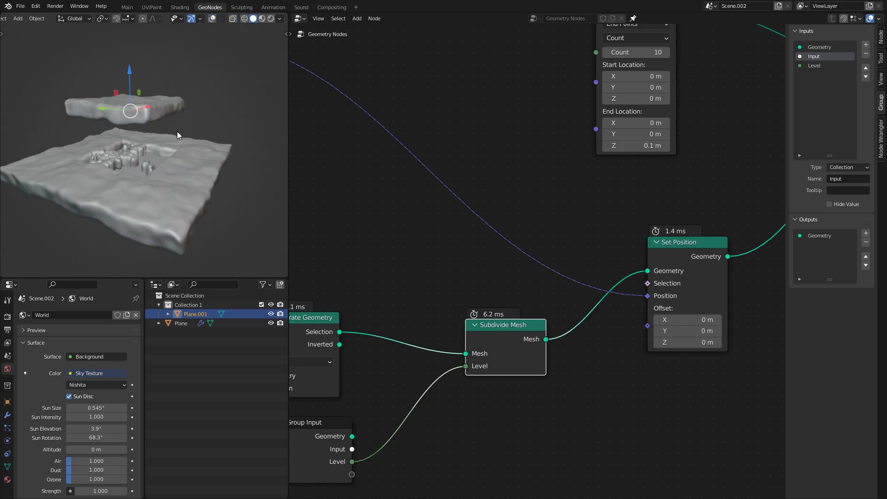
Step: Move the Subdivide Mesh node and its Group Input node further from Separate Geometry to make room between them
key("Home")
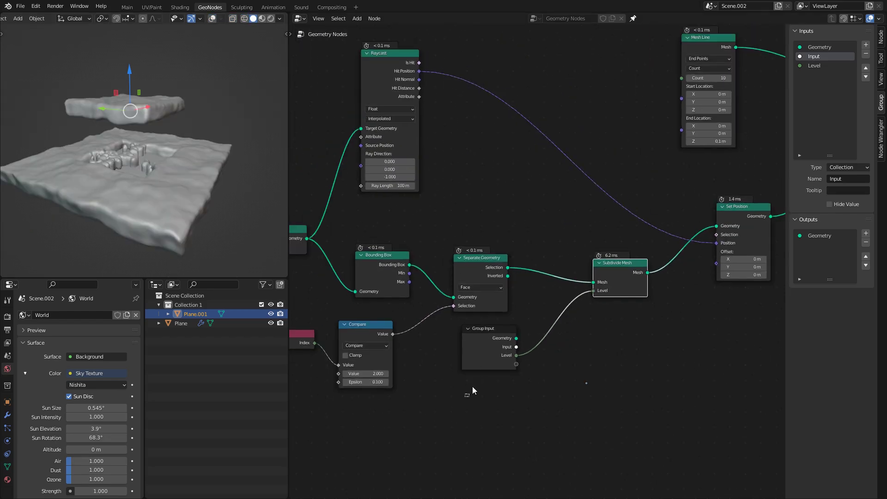
left_click_drag(507, 338, 565, 328)
left_click_drag(564, 248, 639, 367)
key("g")
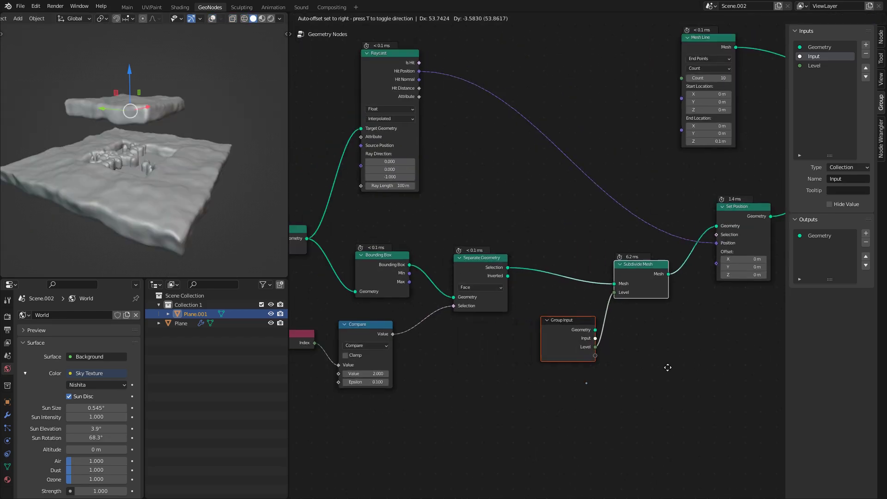
left_click(679, 367)
scroll(656, 281, "up", 2)
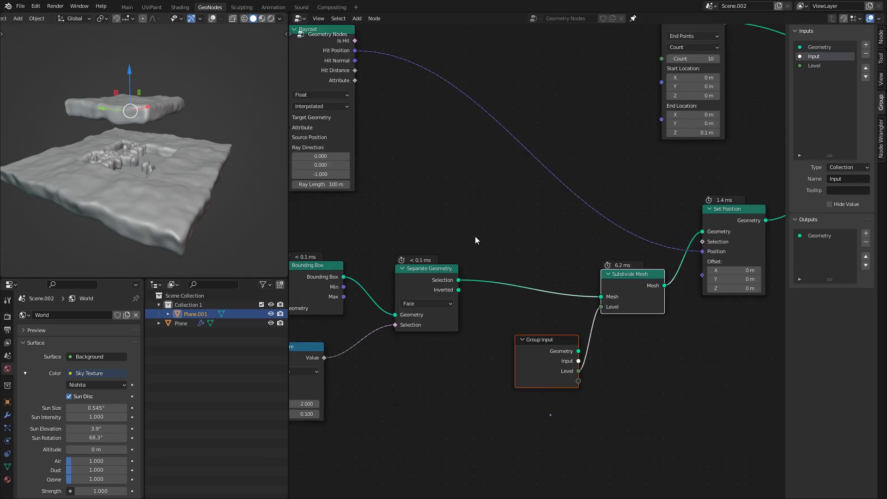
Step: Insert a Transform node between Separate Geometry and Subdivide Mesh
key("shift+a")
type("tra")
key("Return")
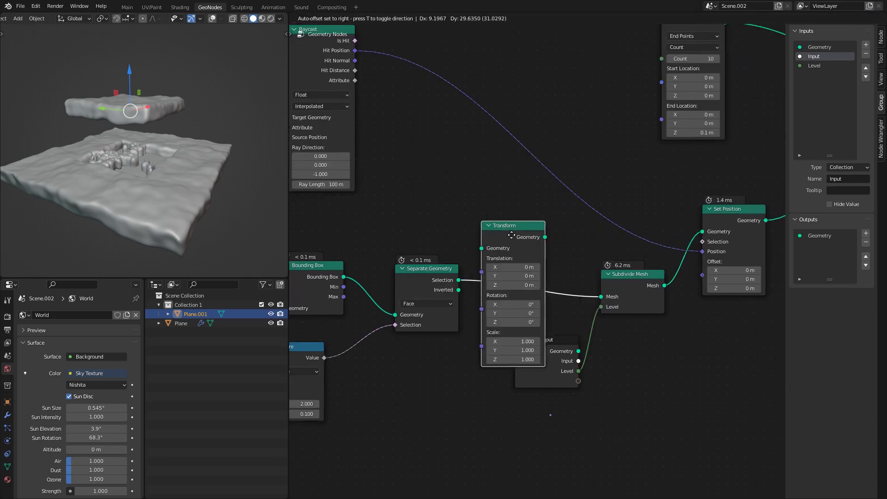
left_click(522, 259)
Step: Set the Transform node's Z translation to 0.01 m and inspect the snow beneath the raised plane
scroll(537, 262, "up", 2)
left_click(533, 287)
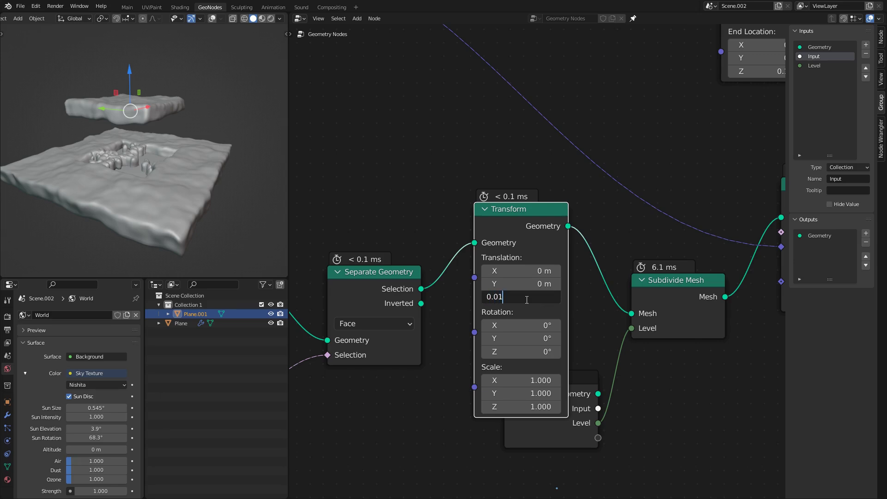
type("0.01")
key("Return")
scroll(145, 165, "up", 6)
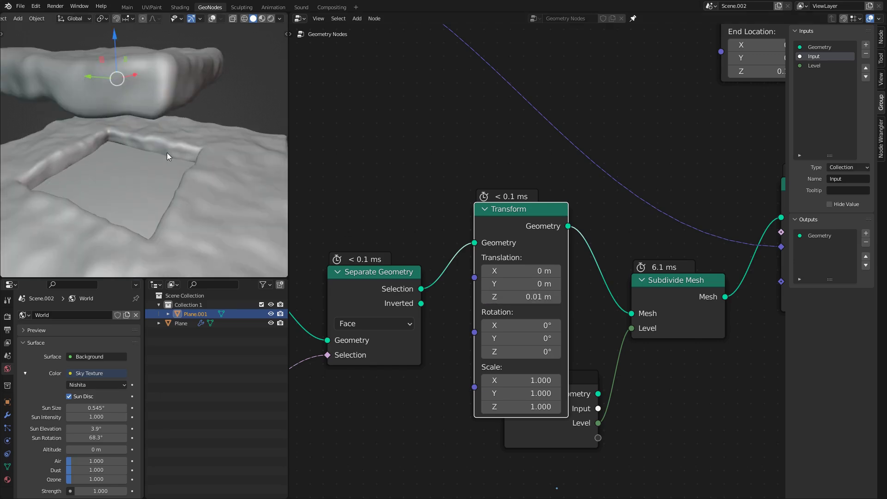
mouse_move(117, 165)
middle_mouse_down()
mouse_move(115, 145)
mouse_move(119, 152)
middle_mouse_up()
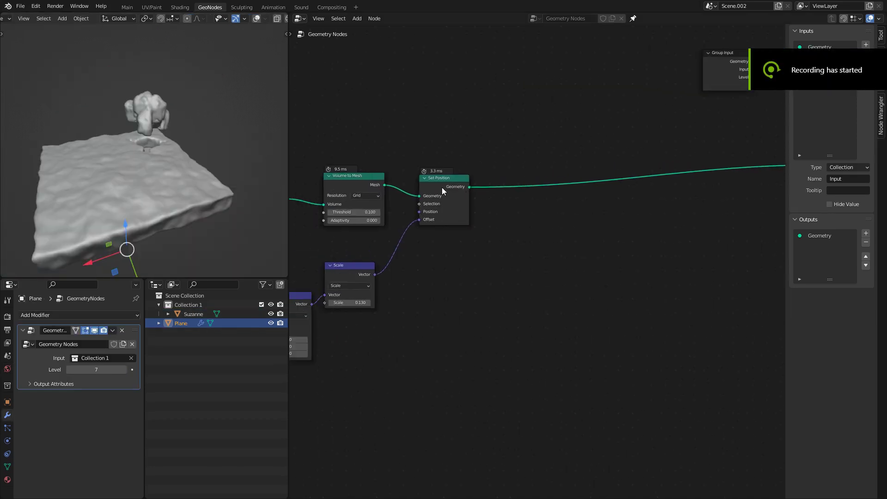
Step: Add a Set Position node below the link running from the existing Set Position to Set Shade Smooth
middle_click_drag(120, 142, 129, 141)
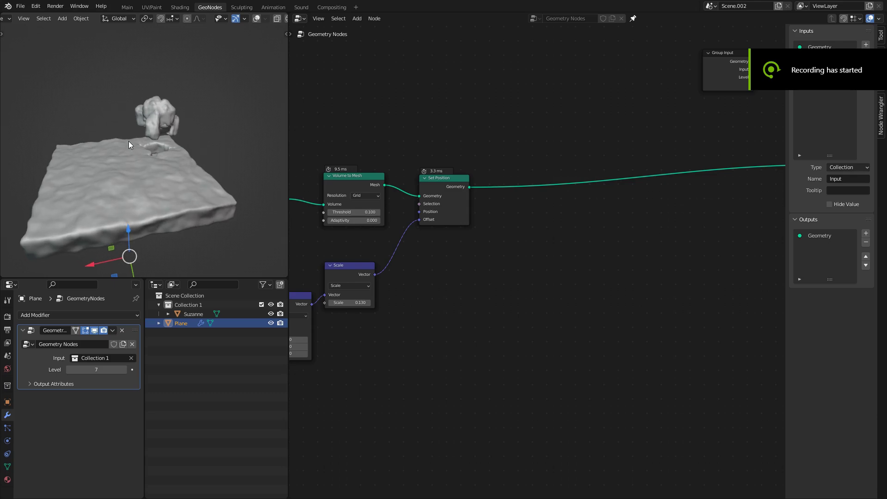
middle_click_drag(440, 217, 431, 252)
scroll(100, 173, "up", 2)
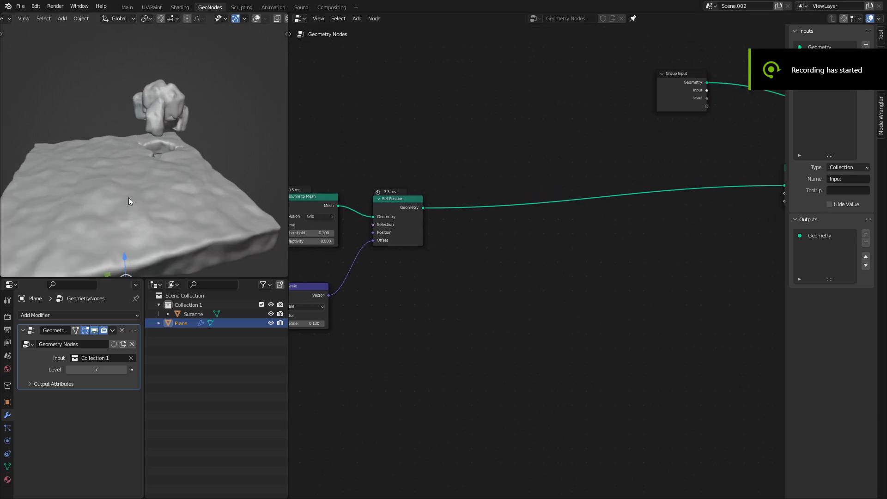
scroll(128, 198, "down", 1)
middle_click_drag(529, 275, 508, 290)
key("shift+a")
type("set")
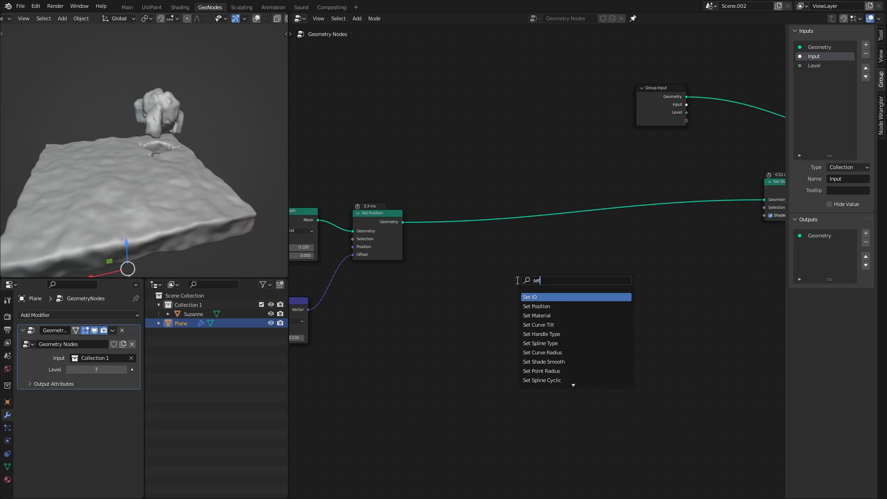
left_click(548, 306)
left_click(531, 285)
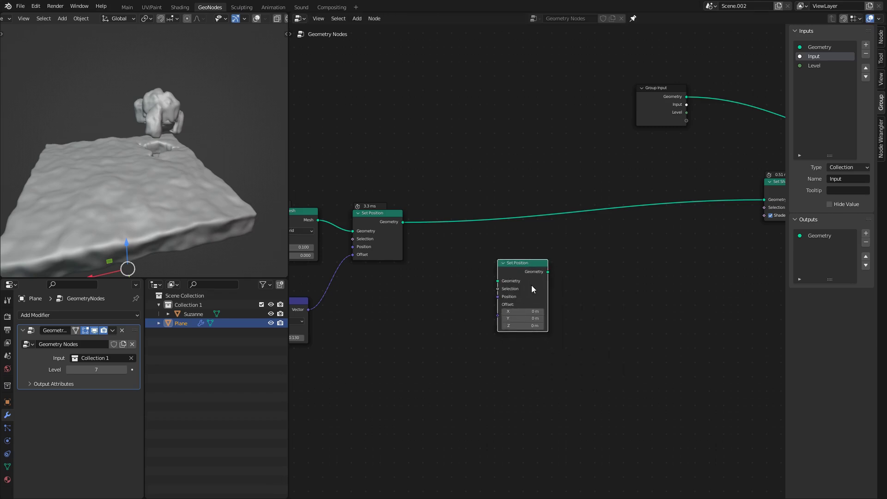
Step: Insert the new Set Position node between Volume to Mesh and the existing Set Position, spacing the nodes apart
middle_click_drag(564, 259, 490, 273)
middle_click_drag(423, 277, 497, 274)
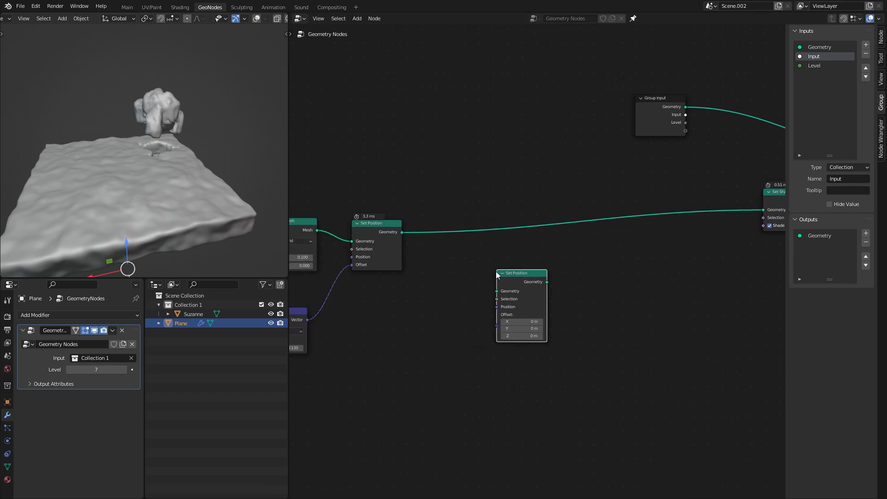
middle_click_drag(659, 238, 519, 263)
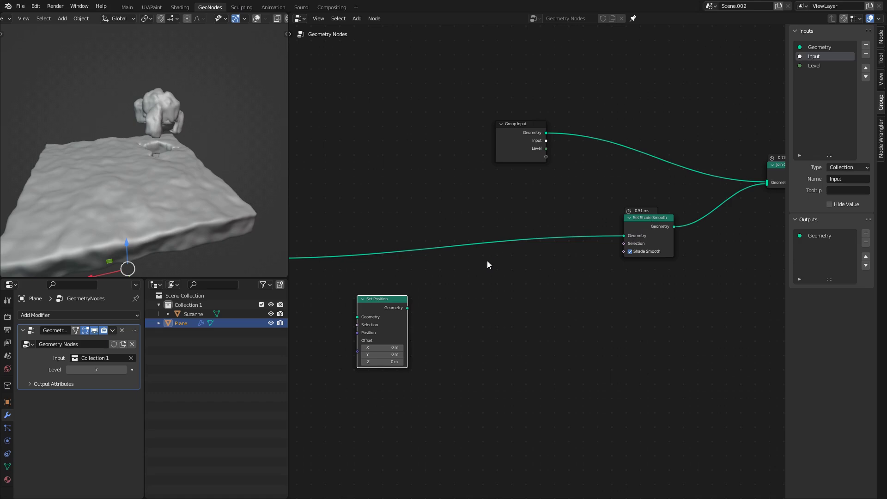
middle_click_drag(380, 290, 527, 261)
left_click_drag(527, 268, 447, 272)
middle_click_drag(347, 333, 450, 318)
left_click_drag(451, 319, 328, 285)
scroll(431, 375, "down", 1)
left_click_drag(499, 219, 662, 222)
left_click_drag(536, 260, 495, 214)
Step: Shift the Noise Texture, Subtract and Scale nodes along toward the existing Set Position they drive
left_click_drag(445, 273, 610, 371)
key("g")
left_click(632, 365)
left_click(451, 286)
middle_click_drag(403, 312, 494, 298)
Step: Duplicate the Noise Texture node and place the copy below Points to Volume
scroll(494, 298, "up", 1)
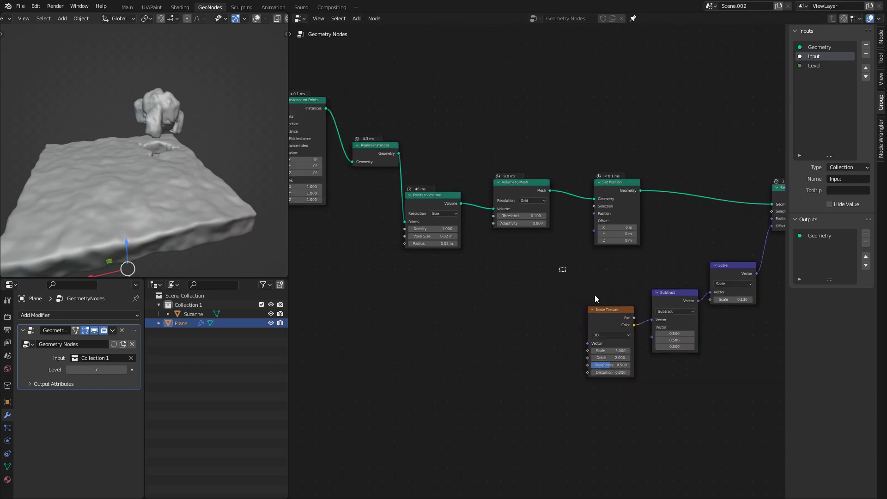
left_click_drag(561, 268, 738, 397)
left_click_drag(549, 294, 629, 381)
key("shift+d")
left_click(453, 370)
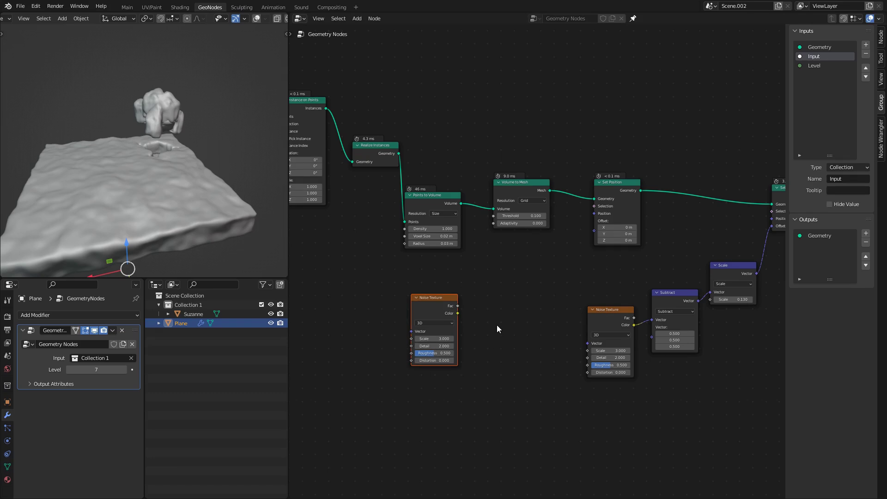
Step: Add a Combine XYZ node beside the duplicated Noise Texture
scroll(496, 321, "up", 1)
key("shift+a")
left_click(496, 314)
type("comb")
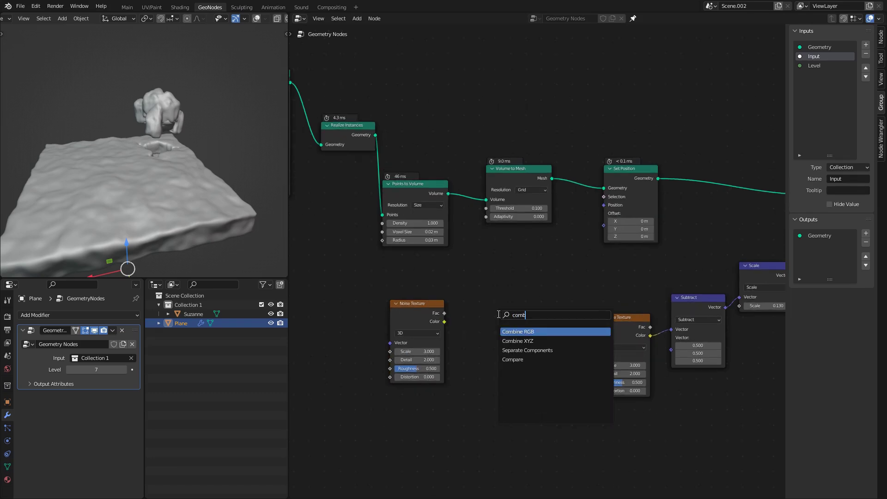
key("Down")
key("Return")
Step: Connect the duplicated noise's Fac through Combine XYZ's Z to the new Set Position's Offset, then move Combine XYZ nearer to it
left_click_drag(445, 314, 477, 319)
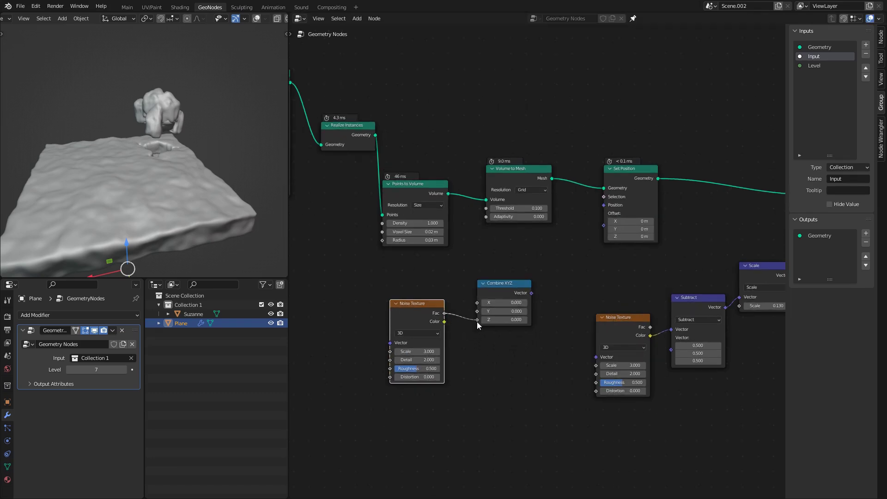
left_click_drag(532, 293, 606, 229)
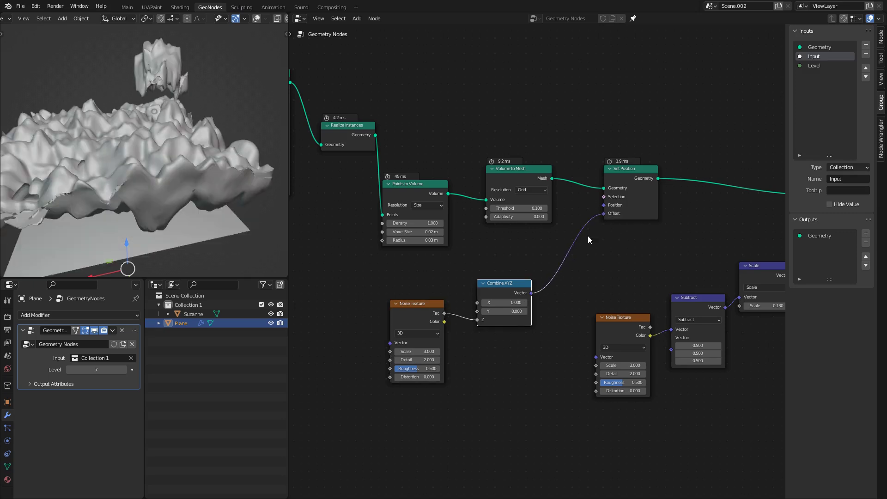
middle_click_drag(495, 288, 533, 269)
left_click_drag(543, 263, 605, 256)
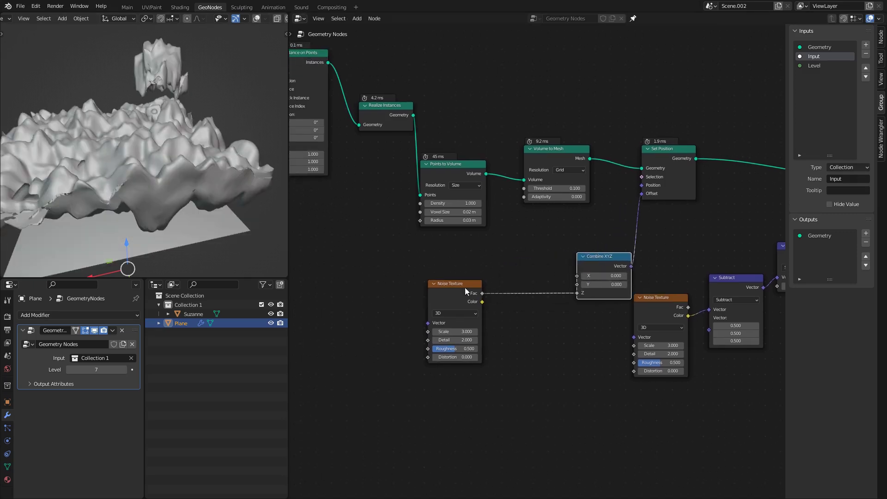
Step: Shift the duplicated Noise Texture away, set its Scale to 1, and insert a Map Range node between it and Combine XYZ
left_click_drag(465, 287, 418, 292)
key("Return")
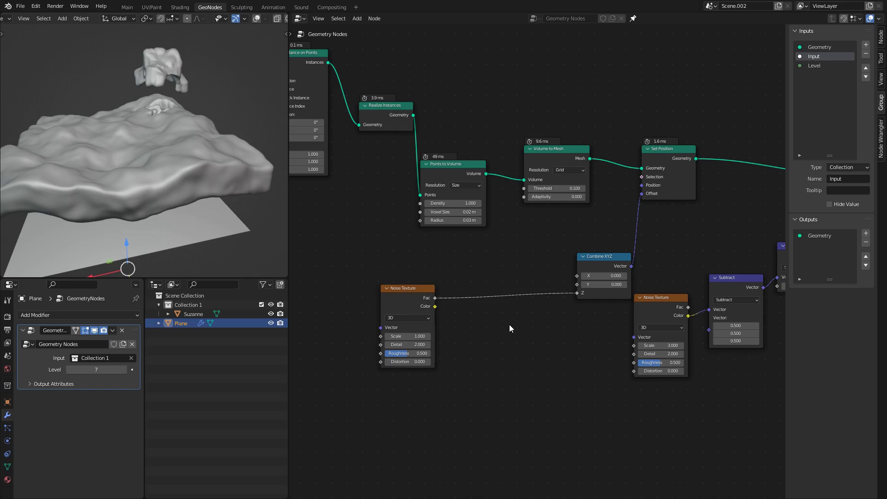
key("shift+a")
type("map")
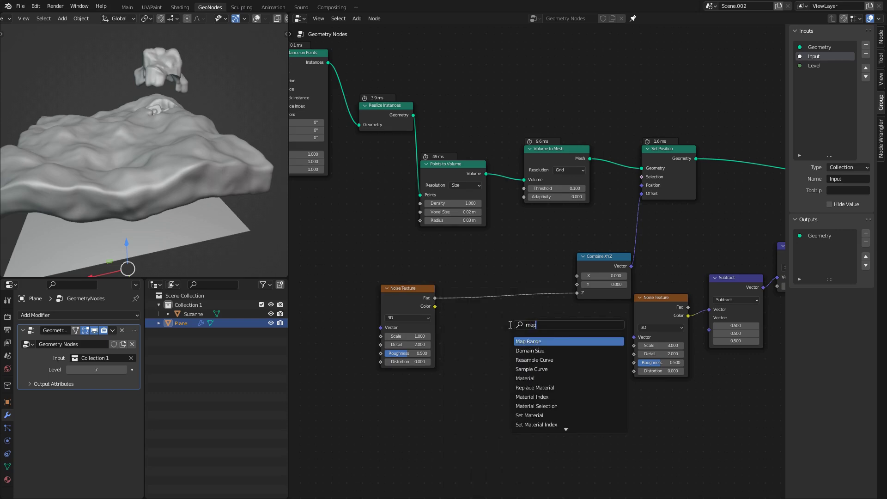
left_click(528, 342)
left_click(502, 291)
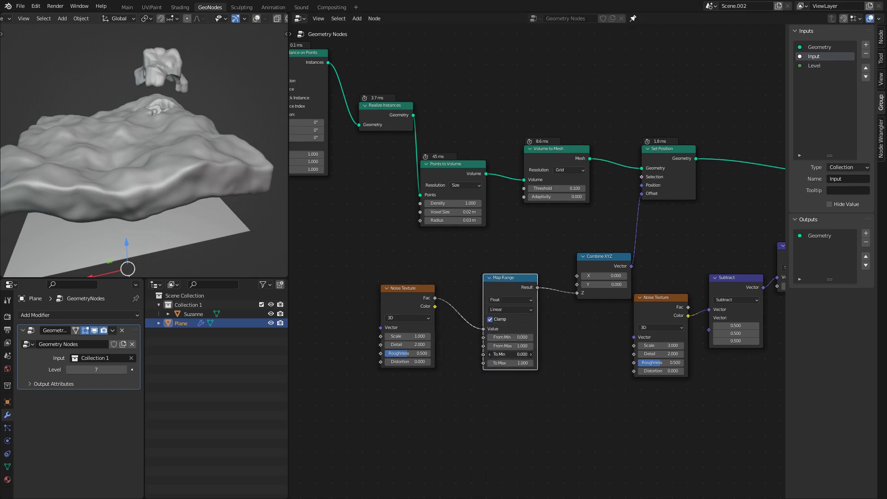
Step: Set the Map Range's To Min to -0.76 and To Max to 0.55 to control the snow's vertical displacement
left_click_drag(517, 355, 431, 326)
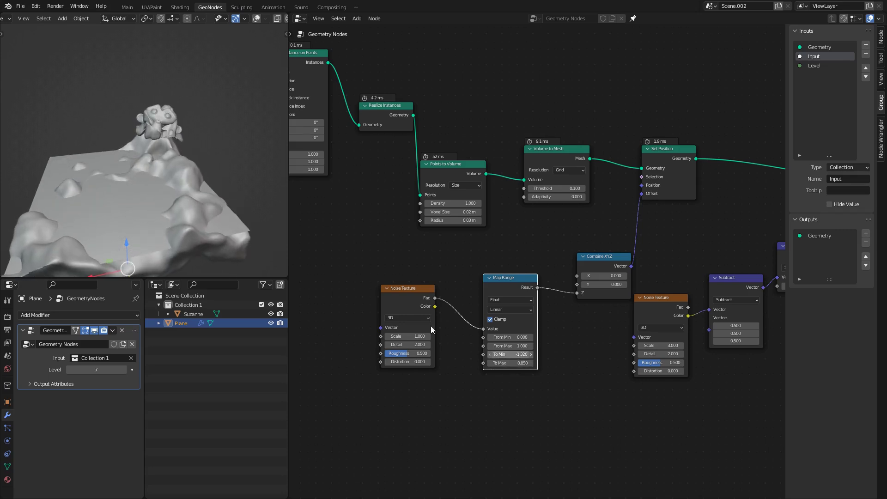
middle_click_drag(154, 217, 163, 192)
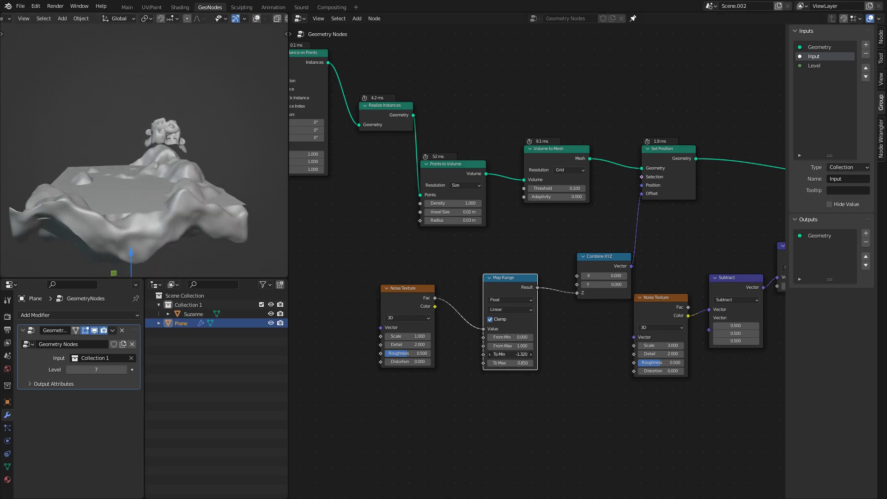
mouse_move(508, 354)
left_mouse_down()
mouse_move(536, 354)
mouse_move(494, 363)
left_mouse_up()
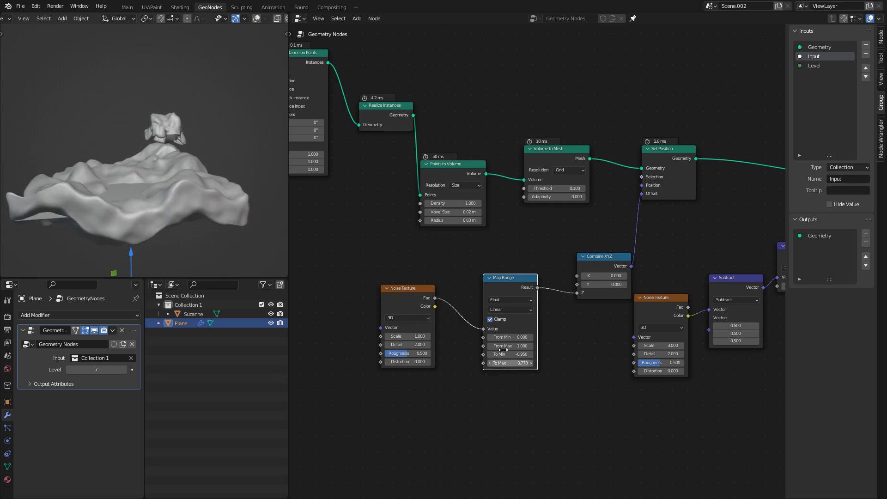
scroll(111, 167, "up", 4)
middle_click_drag(133, 150, 118, 183)
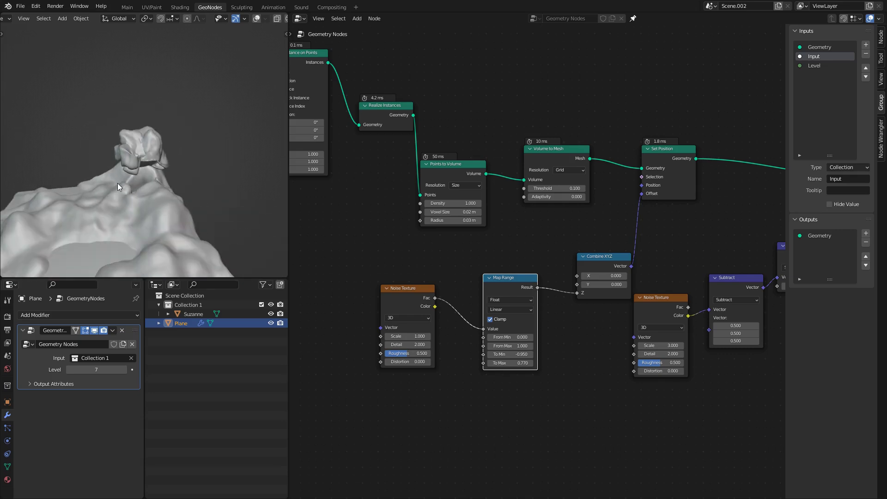
left_click_drag(511, 362, 531, 354)
middle_click_drag(111, 164, 130, 137, "shift")
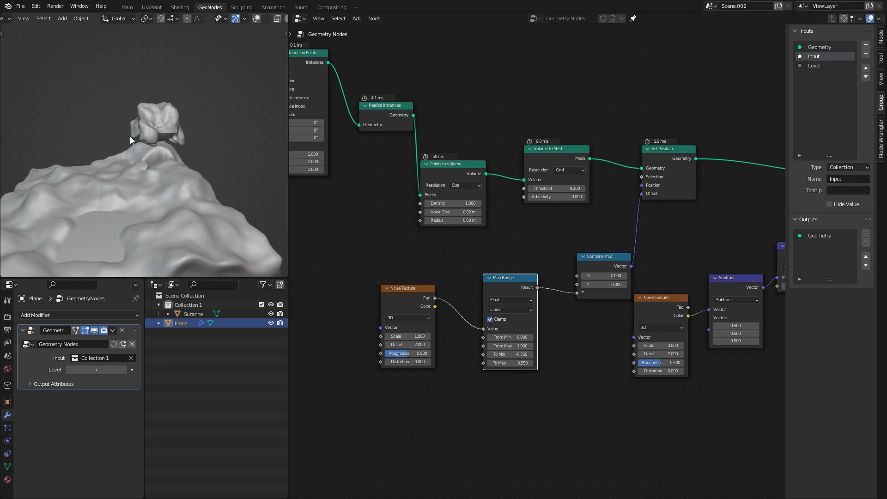
Step: Move the Set Position node further away from Volume to Mesh to make room between them
middle_click_drag(619, 175, 518, 256)
scroll(540, 252, "up", 4)
left_click_drag(577, 228, 656, 219)
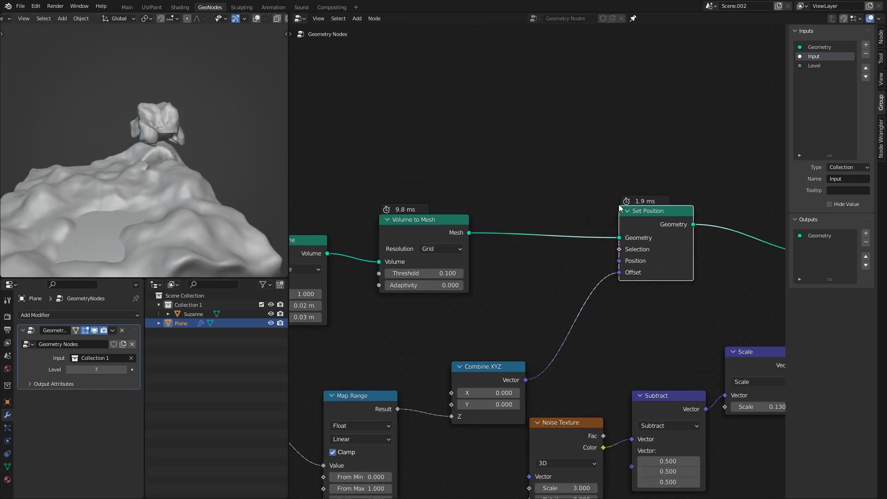
Step: Add a Mesh Island node above Volume to Mesh and connect its Index to the Set Position's Selection
middle_click_drag(439, 163, 378, 247)
middle_click_drag(120, 119, 234, 159)
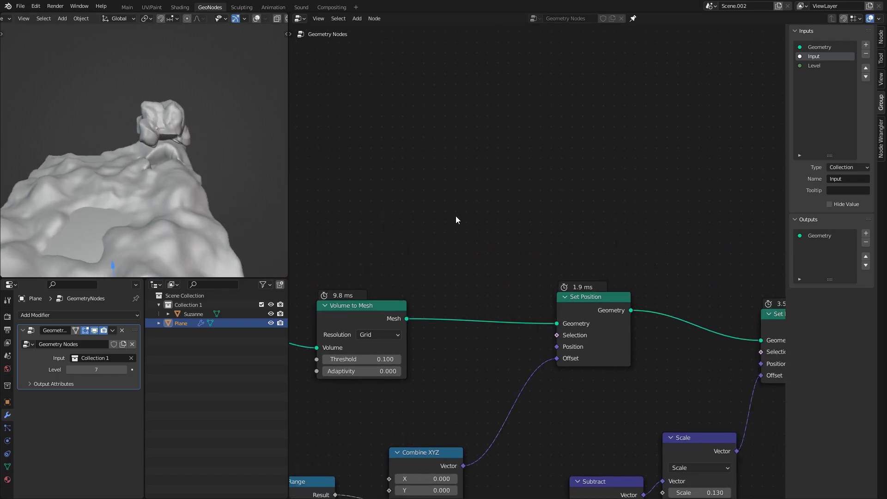
key("shift+a")
type("mesh is")
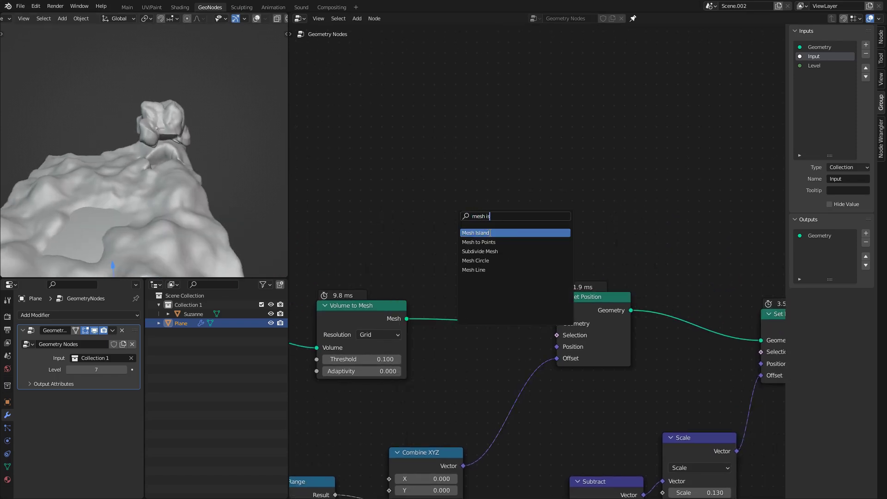
key("Return")
left_click(428, 226)
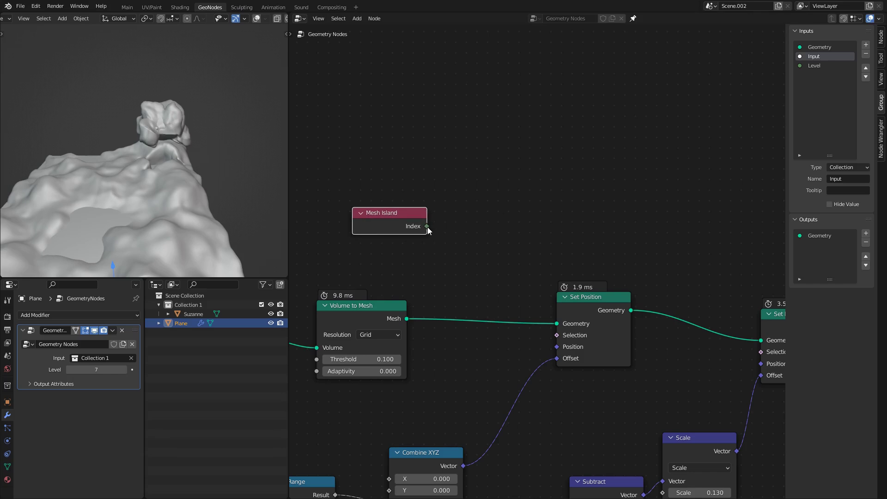
left_click_drag(427, 227, 556, 335)
Step: Insert a Math node between Mesh Island and the Set Position's Selection, set to Compare with Value 0 and Epsilon 0.1
middle_click_drag(507, 209, 571, 217)
key("shift+a")
type("mat")
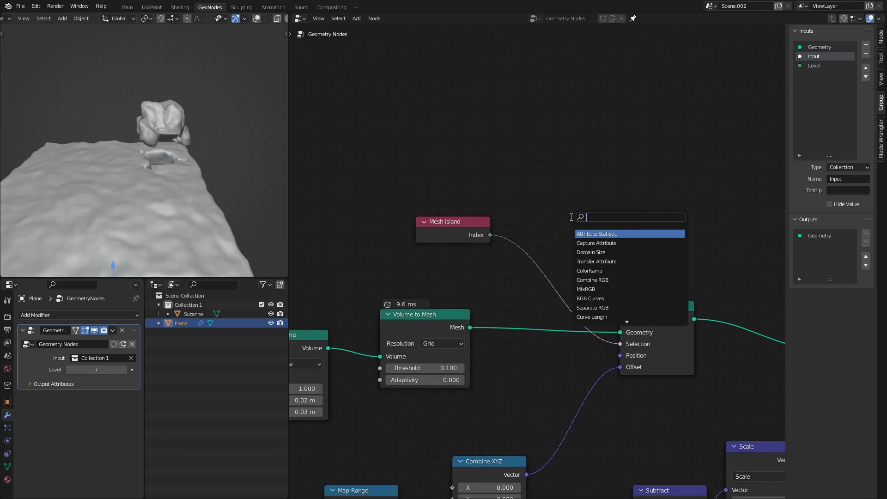
key("Return")
left_click(554, 253)
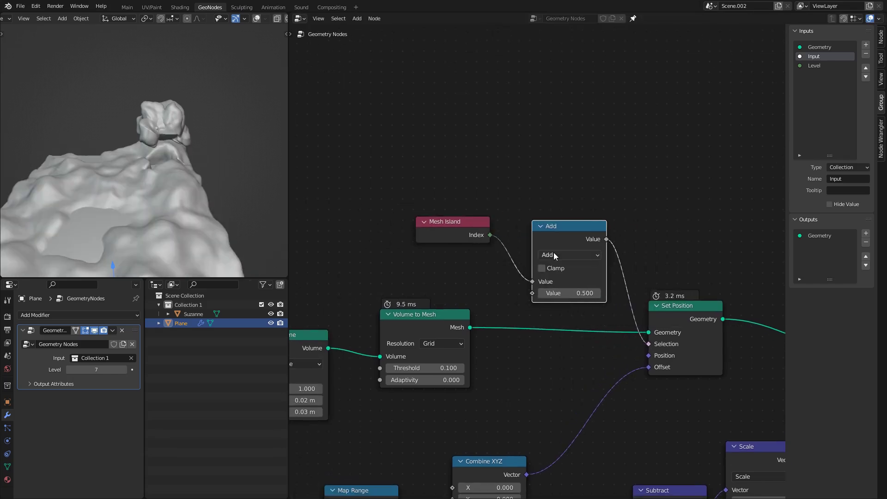
left_click(554, 254)
left_click(366, 342)
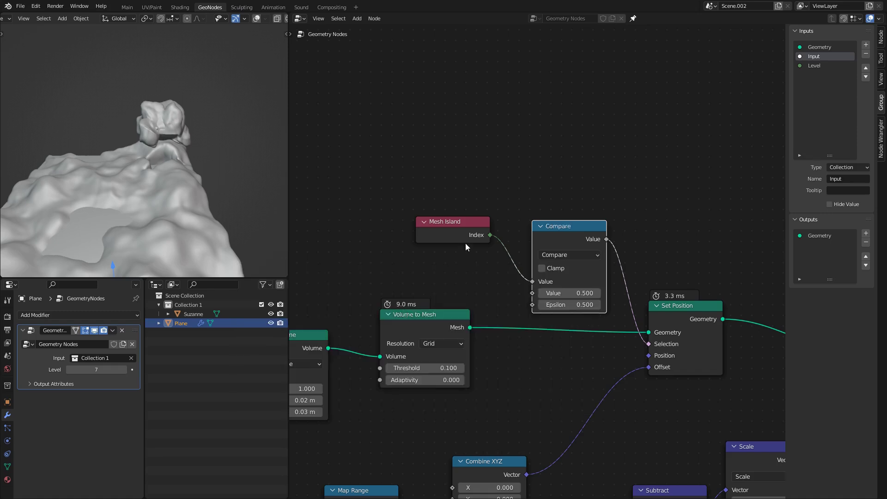
mouse_move(456, 221)
left_mouse_down()
mouse_move(416, 235)
mouse_move(453, 224)
left_mouse_up()
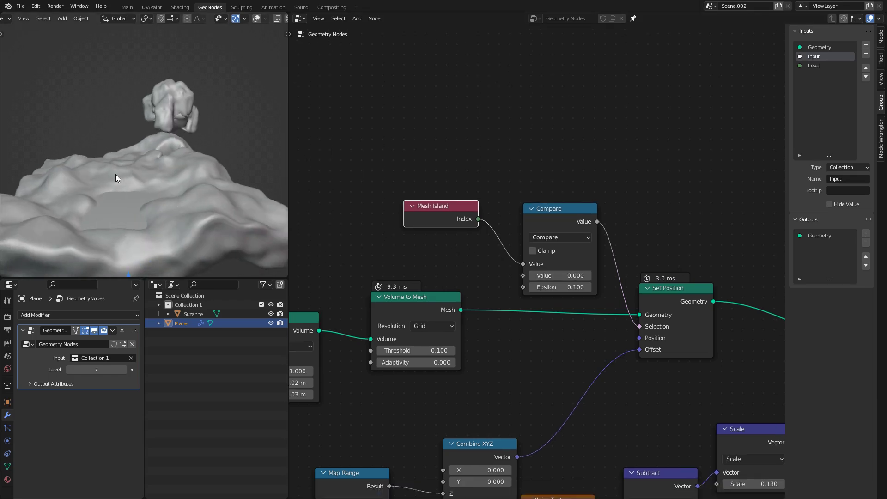
Step: Raise Suzanne about 0.06 m along Z and check its snow against the displaced plane snow
mouse_move(115, 174)
middle_mouse_down()
mouse_move(152, 201)
mouse_move(151, 118)
mouse_move(197, 122)
middle_mouse_up()
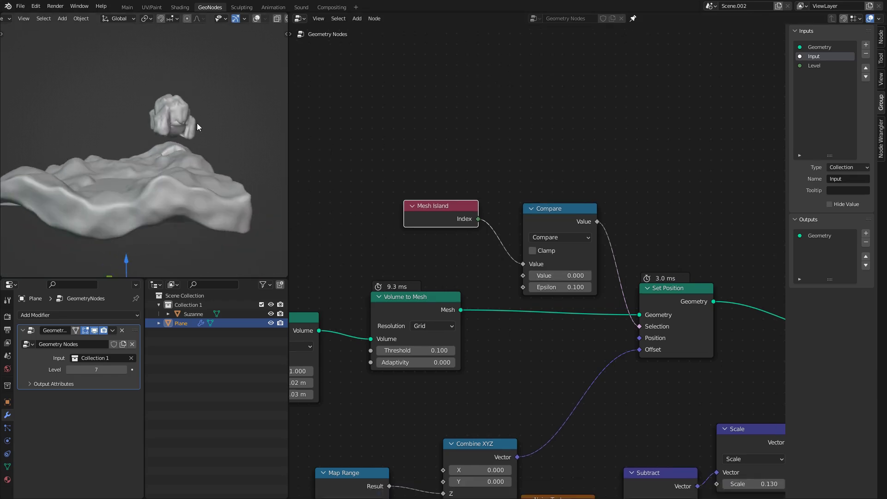
middle_click_drag(146, 171, 179, 120)
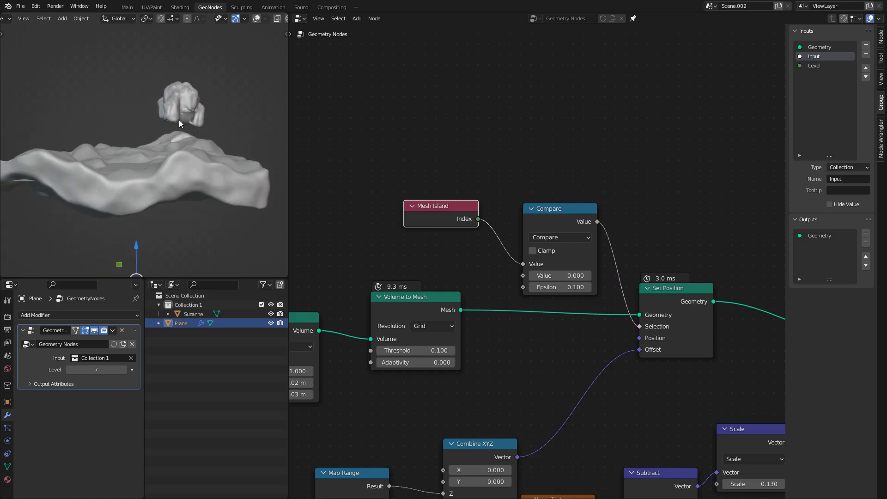
left_click(179, 98)
left_click_drag(178, 100, 179, 215)
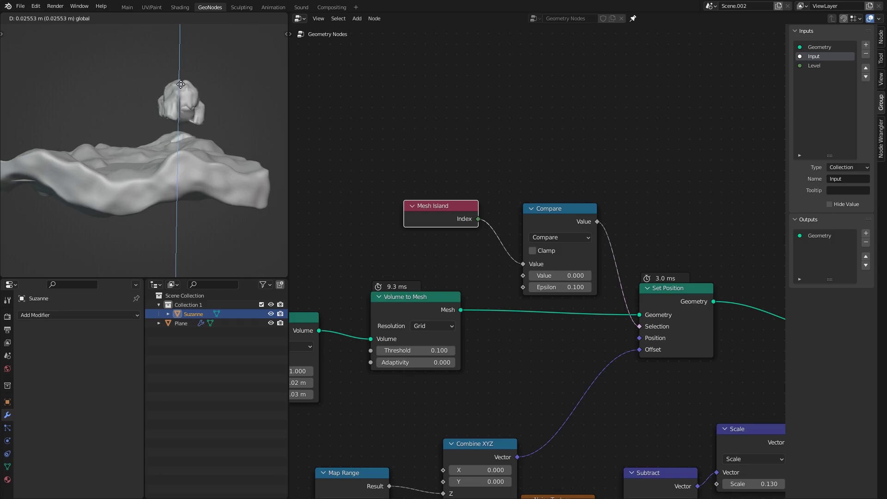
left_click(181, 94)
middle_click_drag(107, 129, 165, 141)
scroll(178, 175, "up", 2)
scroll(201, 160, "down", 2)
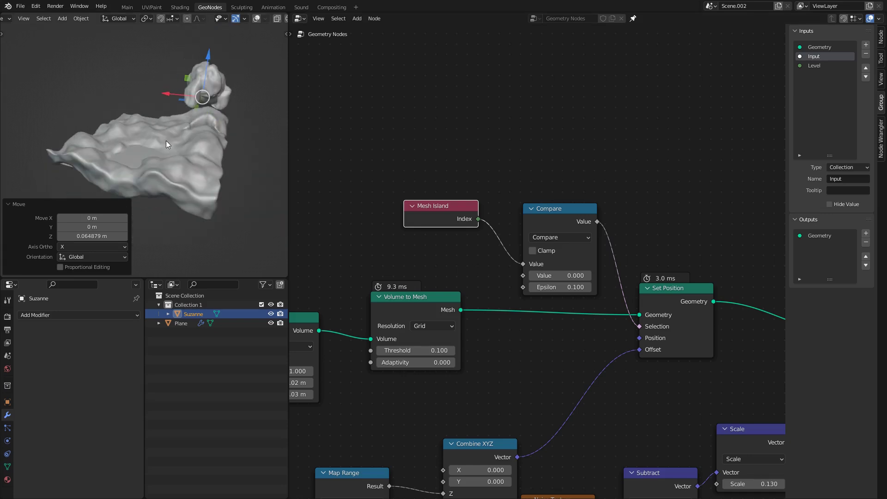
Step: Set the Map Range's To Min to -0.8
middle_click_drag(490, 286, 518, 189)
scroll(529, 275, "down", 2)
middle_click_drag(530, 275, 572, 223)
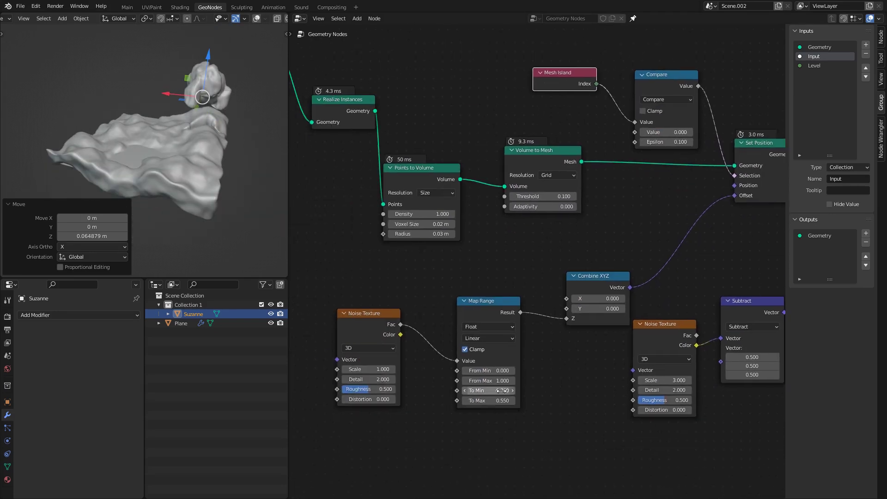
left_click_drag(501, 390, 490, 391)
Step: Lower Suzanne about 0.74 m into the plane's snow, shifting it about 0.15 m along X
middle_click_drag(240, 138, 221, 77)
left_click_drag(179, 83, 169, 127)
scroll(172, 129, "up", 4)
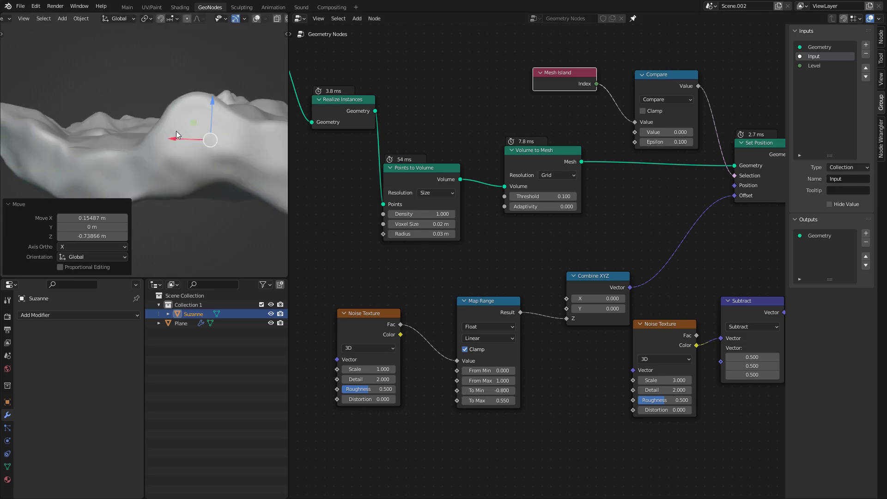
Step: Raise Suzanne along Z by about 0.12 m, and by about another 0.41 m to lift it above the snow
middle_click_drag(176, 131, 203, 141)
mouse_move(183, 91)
left_mouse_down()
mouse_move(184, 80)
mouse_move(182, 99)
left_mouse_up()
middle_click_drag(182, 111, 201, 120)
scroll(140, 116, "down", 3)
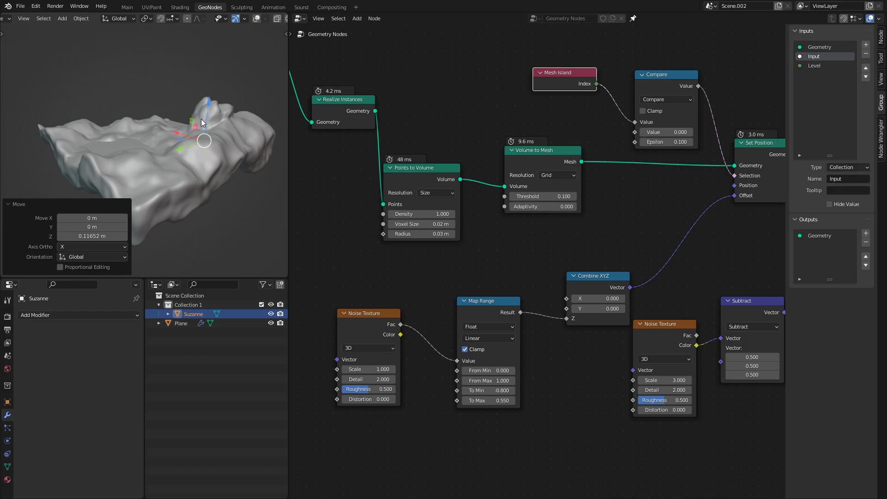
left_click_drag(209, 103, 208, 81)
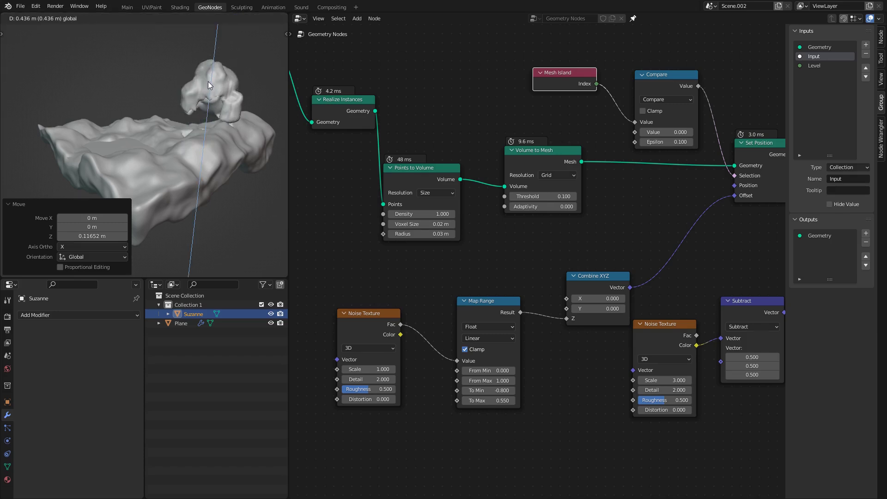
middle_click_drag(208, 81, 197, 142)
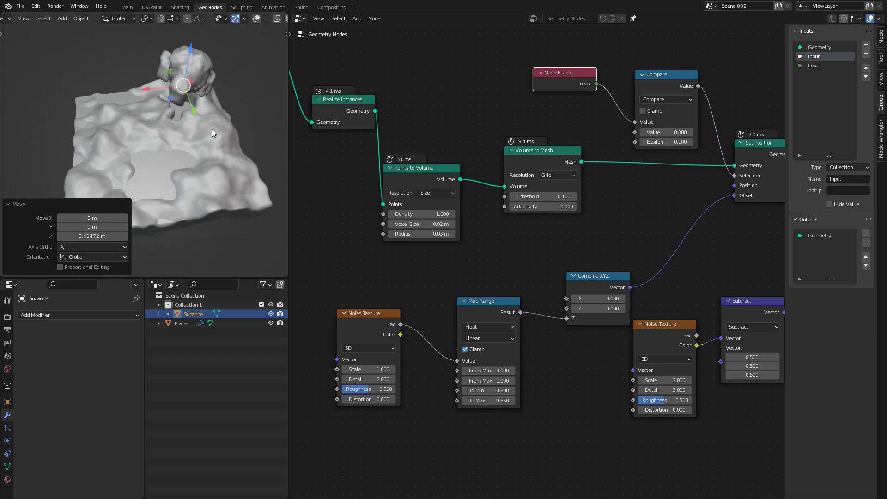